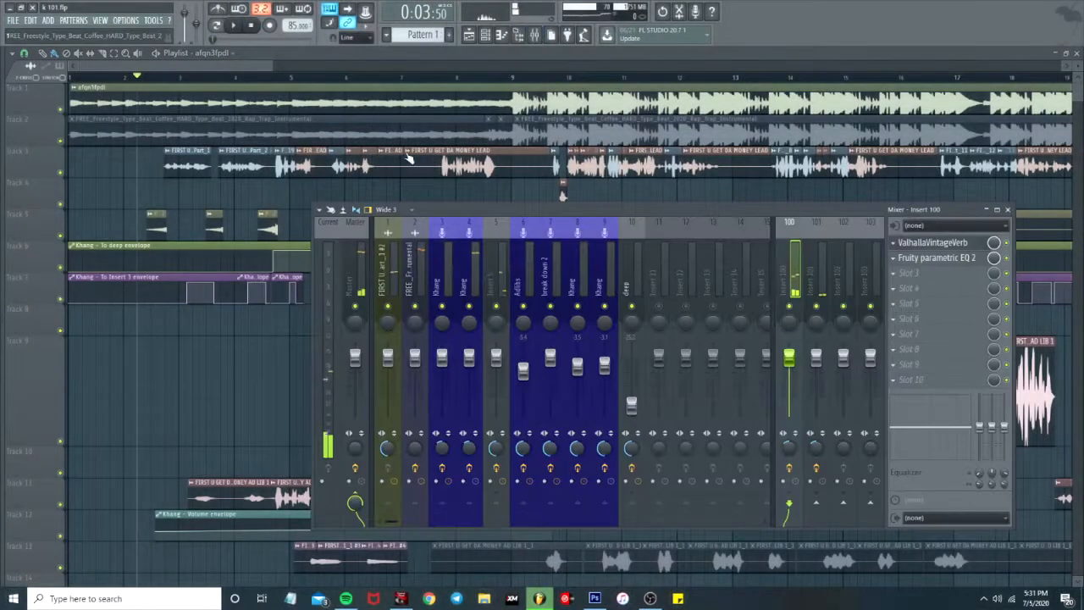
Solo insert 3 and show its effects, mute inserts 100 and 101, and place the playhead just before bar 3.
{"action": "right_click", "coordinate": [441, 305]}
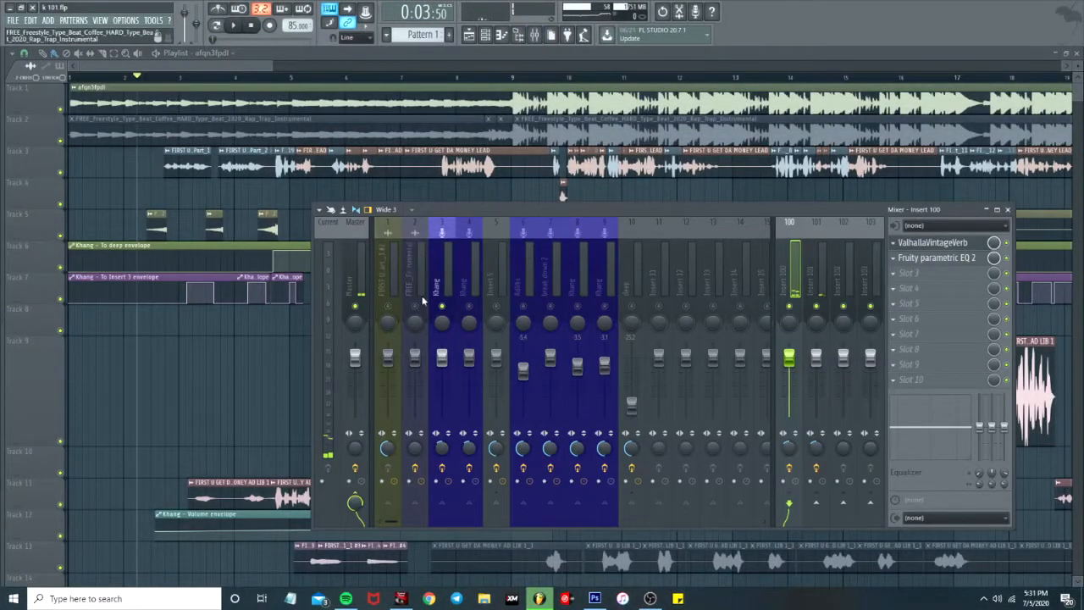
{"action": "left_click", "coordinate": [354, 468]}
{"action": "left_click", "coordinate": [446, 268]}
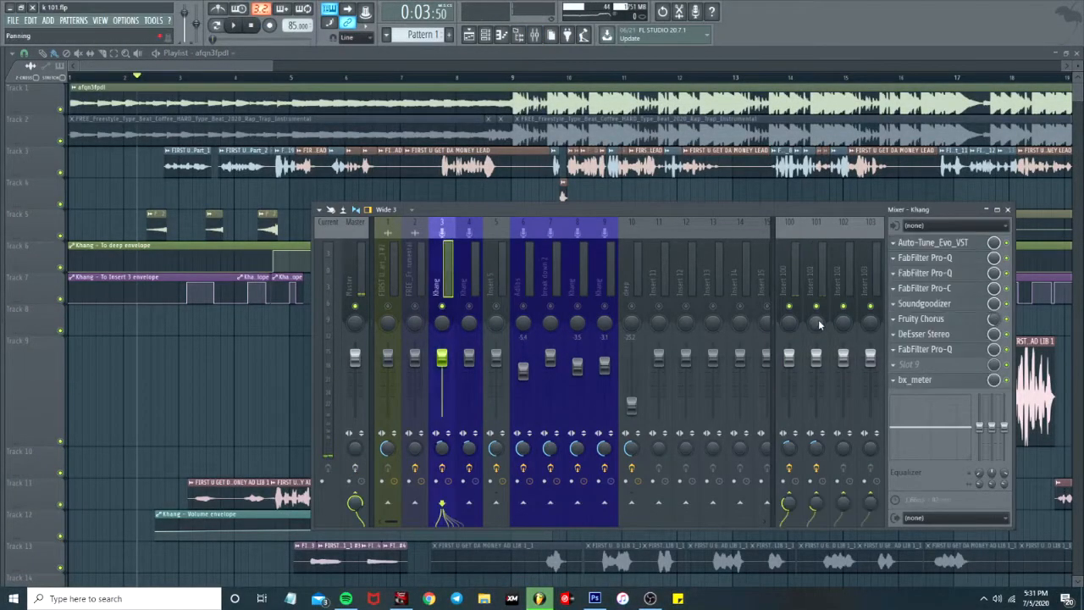
{"action": "left_click", "coordinate": [789, 307]}
{"action": "left_click", "coordinate": [817, 306]}
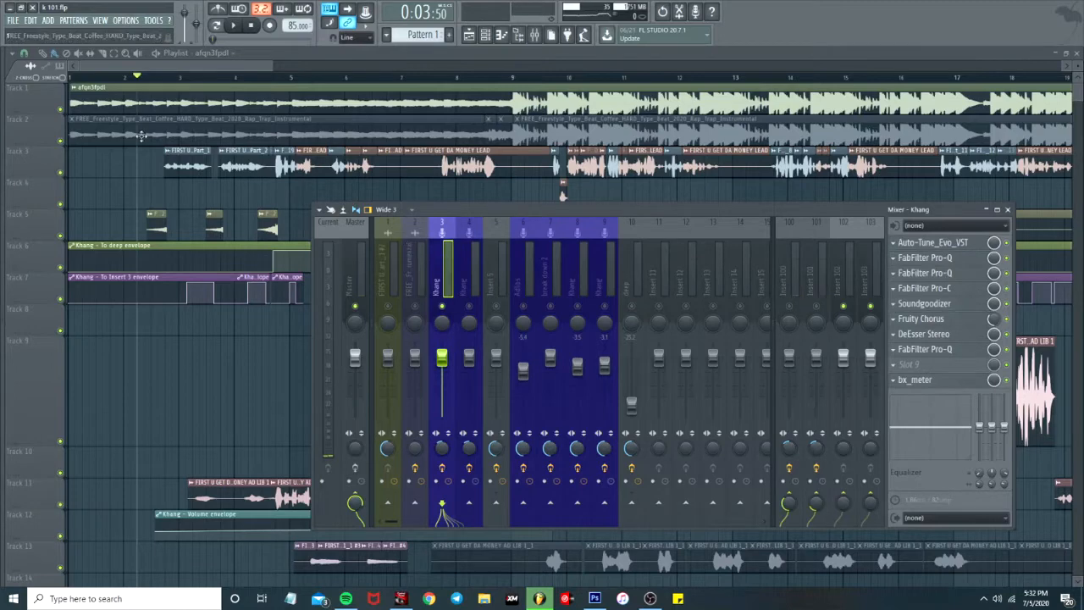
{"action": "left_click", "coordinate": [167, 81]}
{"action": "left_click", "coordinate": [534, 34]}
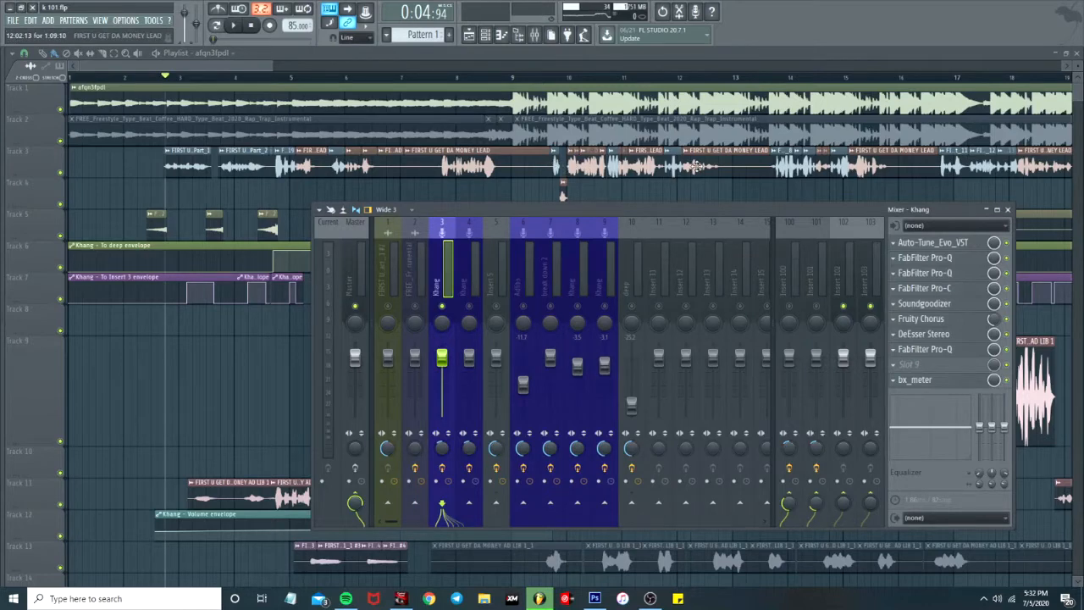
Review the Auto-Tune Evo settings on insert 3, switching briefly to VirtualDJ and back to FL Studio.
{"action": "left_click", "coordinate": [966, 244]}
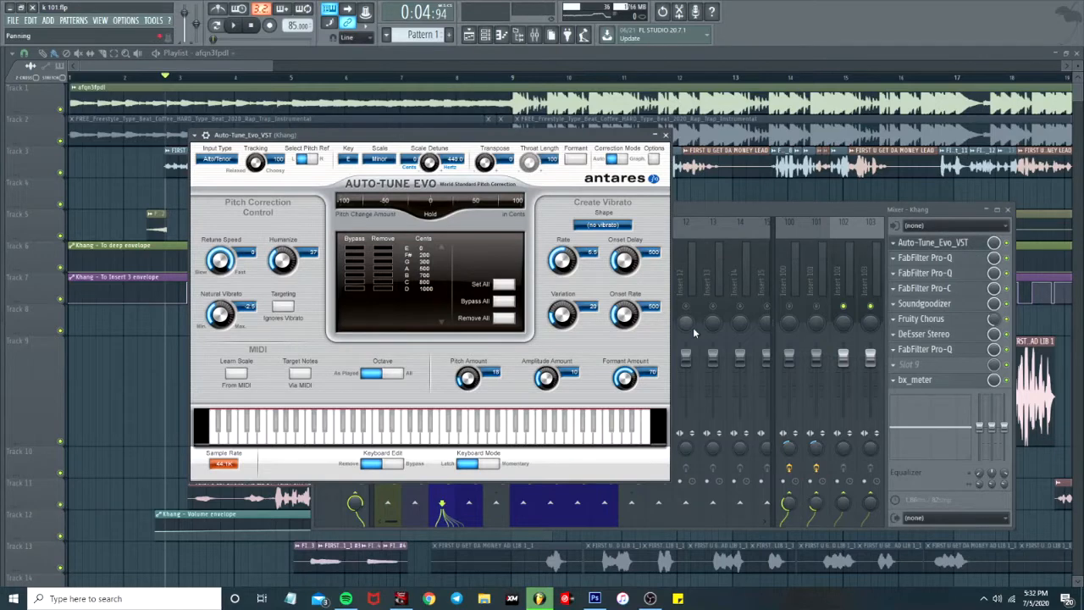
{"action": "left_click", "coordinate": [566, 598]}
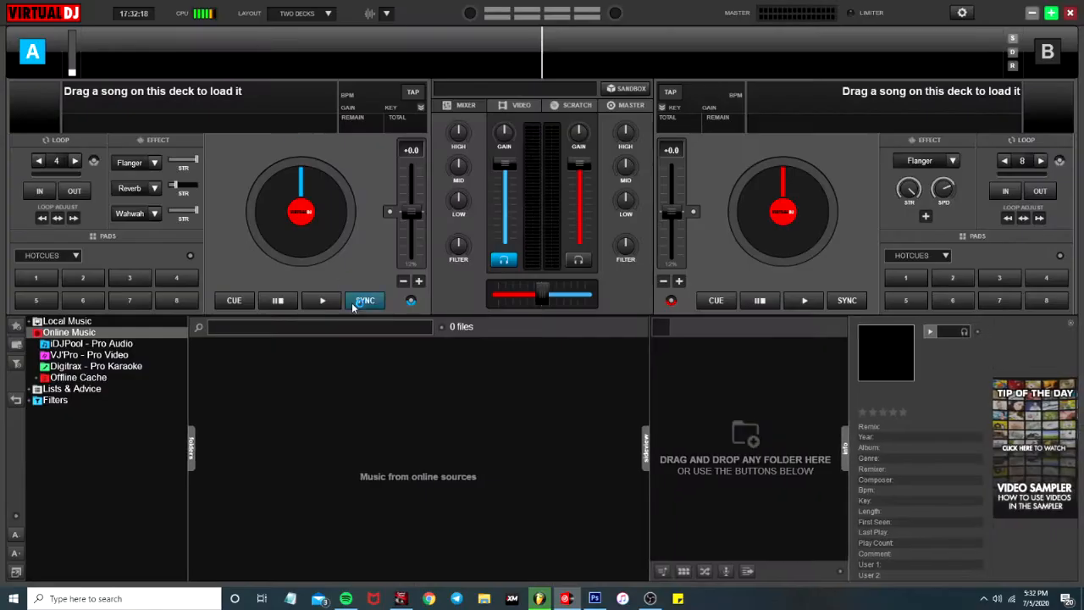
{"action": "left_click", "coordinate": [540, 598]}
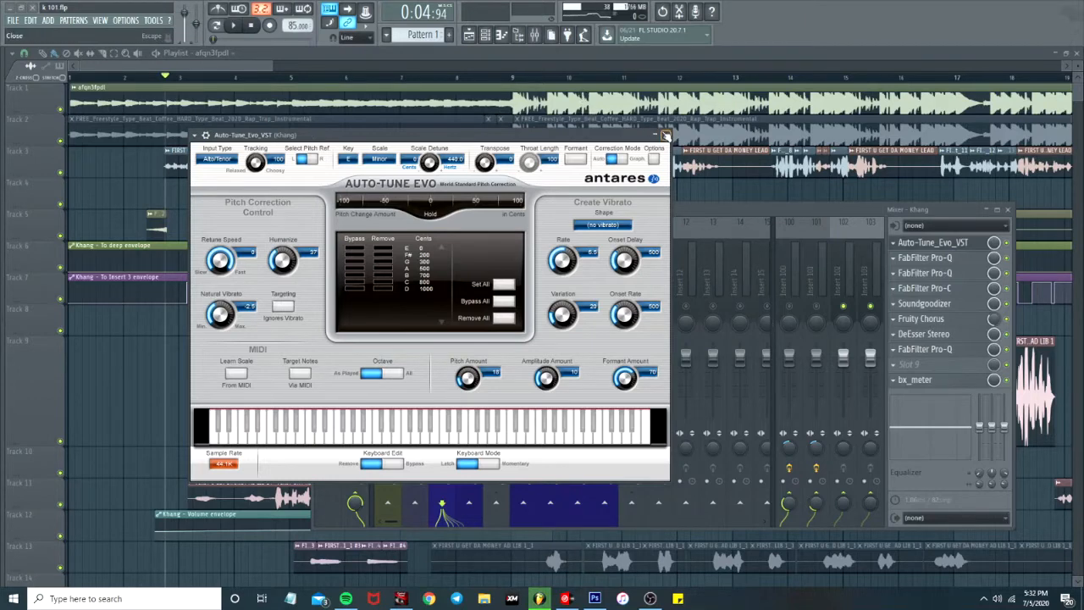
{"action": "left_click", "coordinate": [666, 136]}
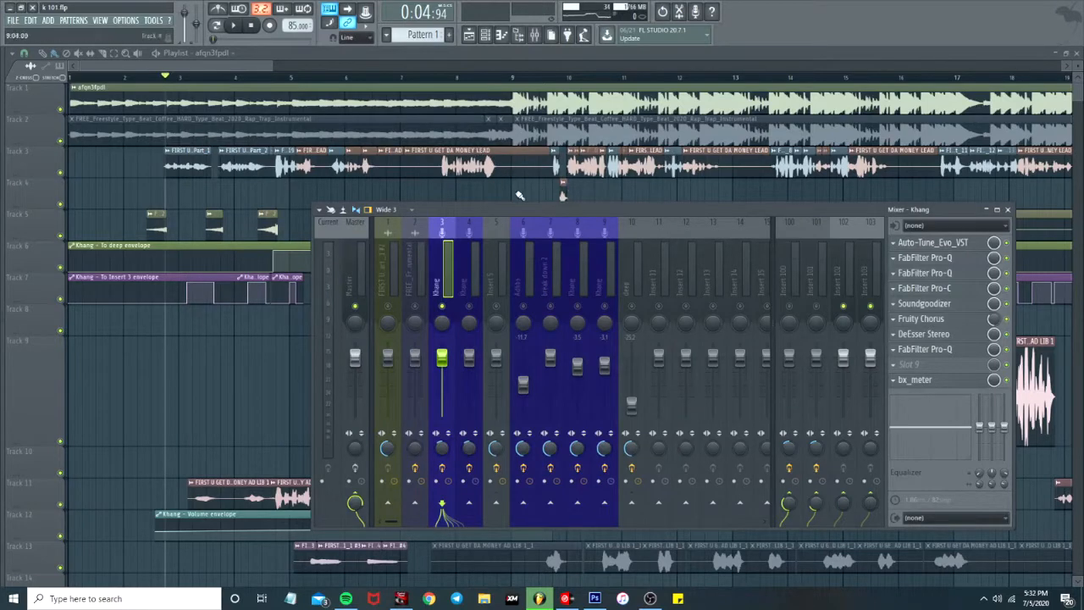
Open the first FabFilter Pro-Q on insert 3, lower the master fader to -7.0 dB and start playback.
{"action": "left_click", "coordinate": [963, 259]}
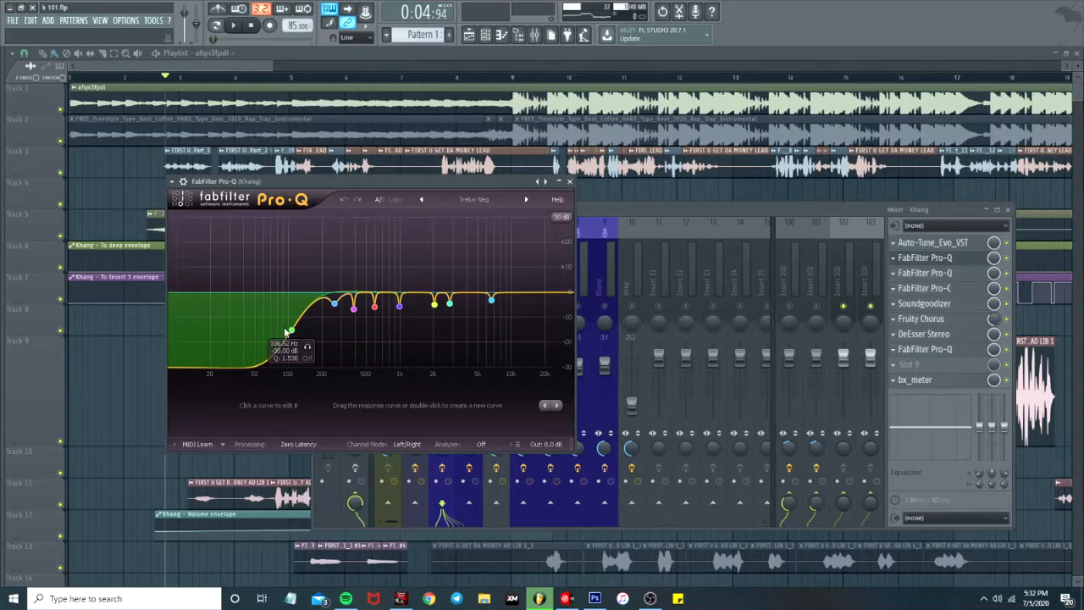
{"action": "left_click", "coordinate": [621, 211]}
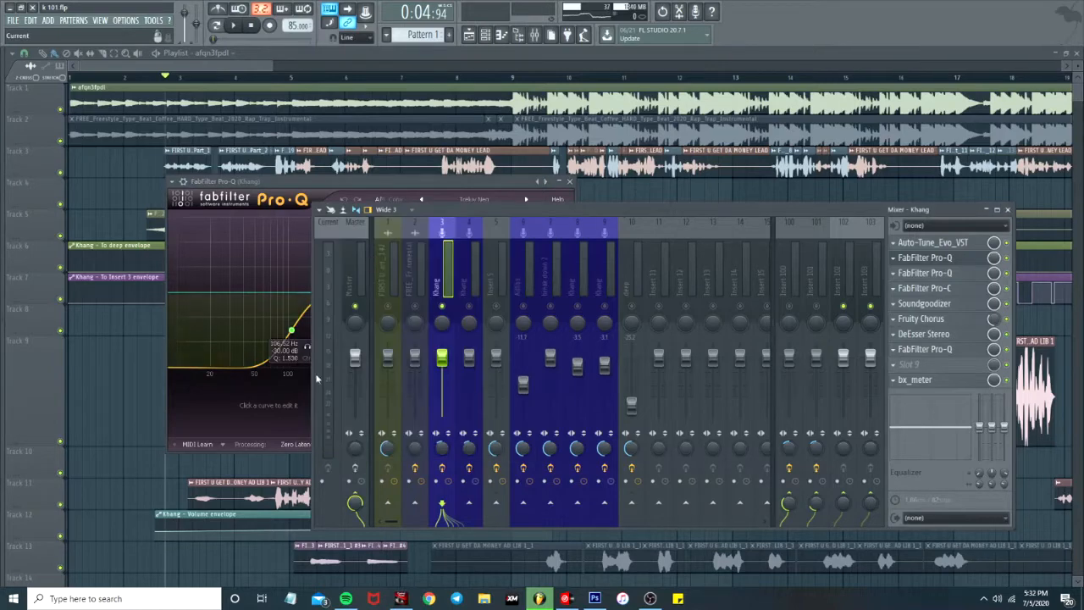
{"action": "left_click_drag", "start_coordinate": [355, 356], "coordinate": [355, 370]}
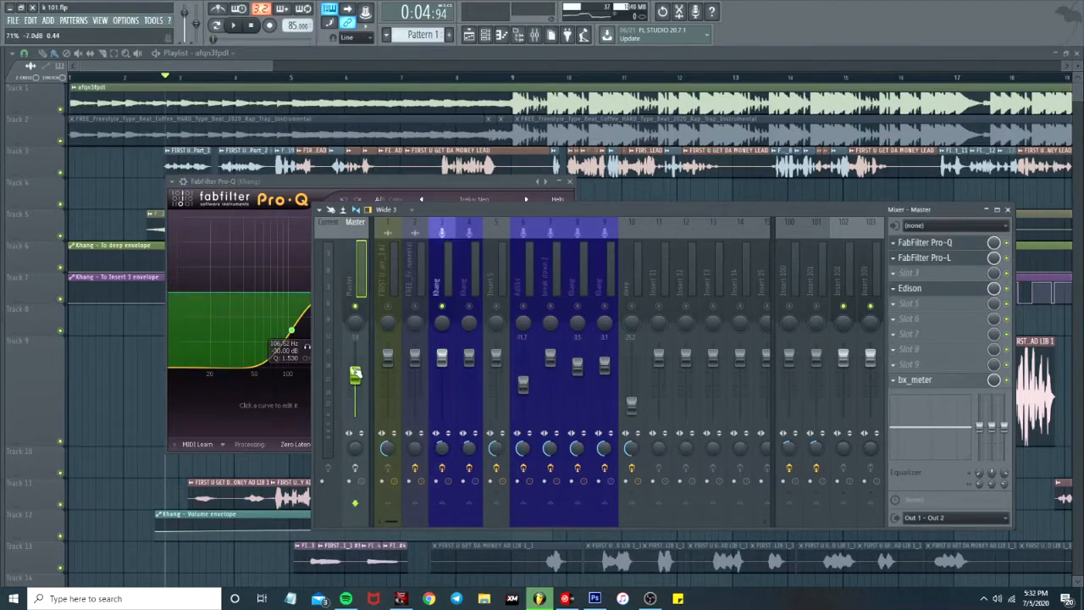
{"action": "left_click", "coordinate": [291, 331]}
{"action": "key", "text": "space"}
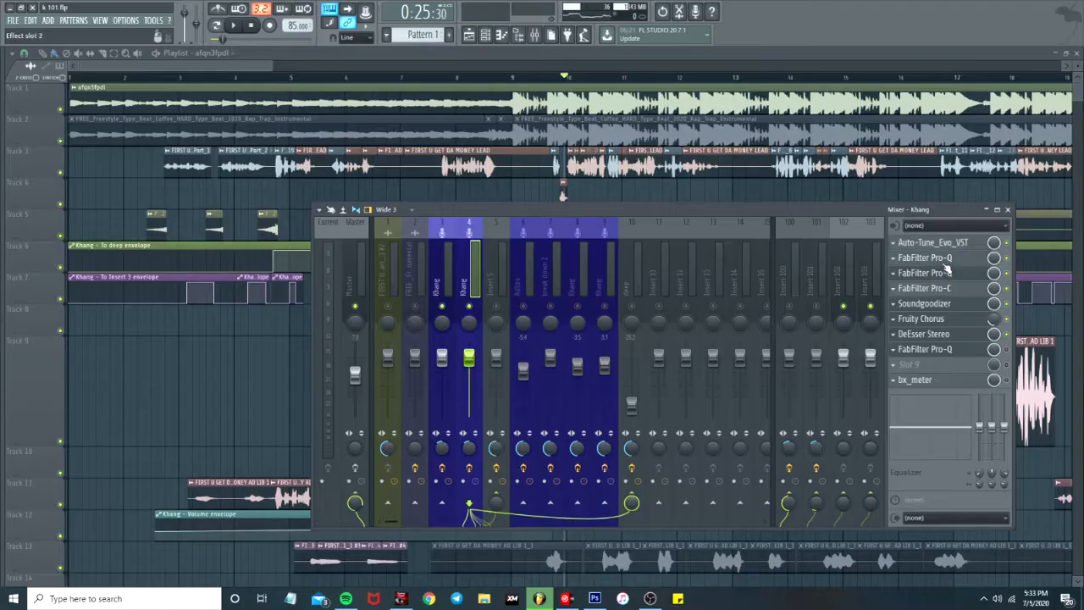
On insert 4's first Pro-Q, audition the low-shelf band between about 45 and 113 Hz and set it to about 105 Hz.
{"action": "left_click", "coordinate": [945, 263]}
{"action": "mouse_move", "coordinate": [359, 349]}
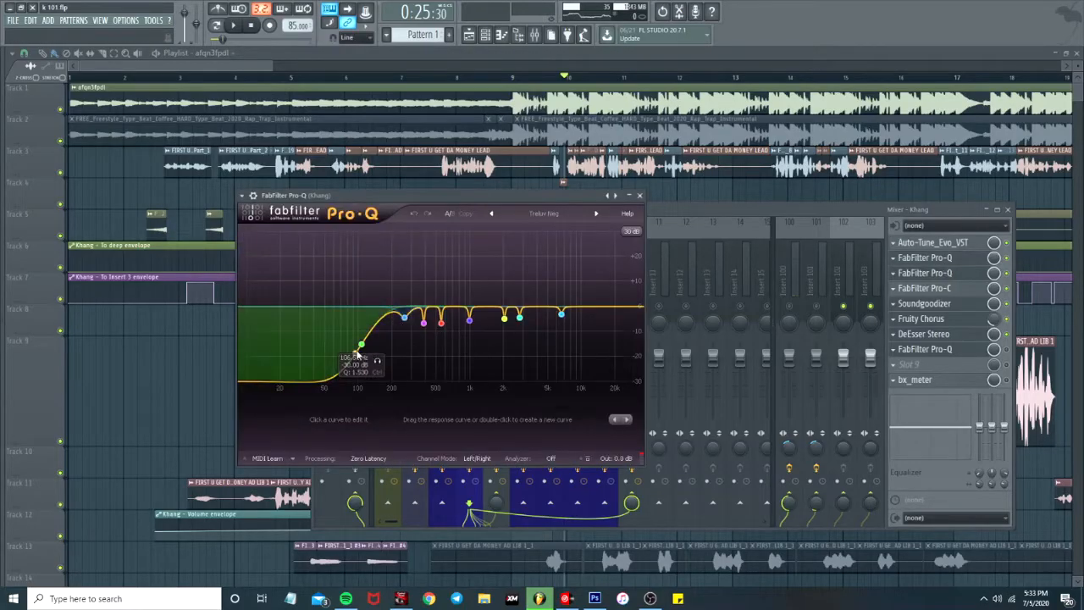
{"action": "mouse_move", "coordinate": [359, 349]}
{"action": "left_mouse_down"}
{"action": "mouse_move", "coordinate": [259, 354]}
{"action": "mouse_move", "coordinate": [360, 366]}
{"action": "left_mouse_up"}
{"action": "key", "text": "space"}
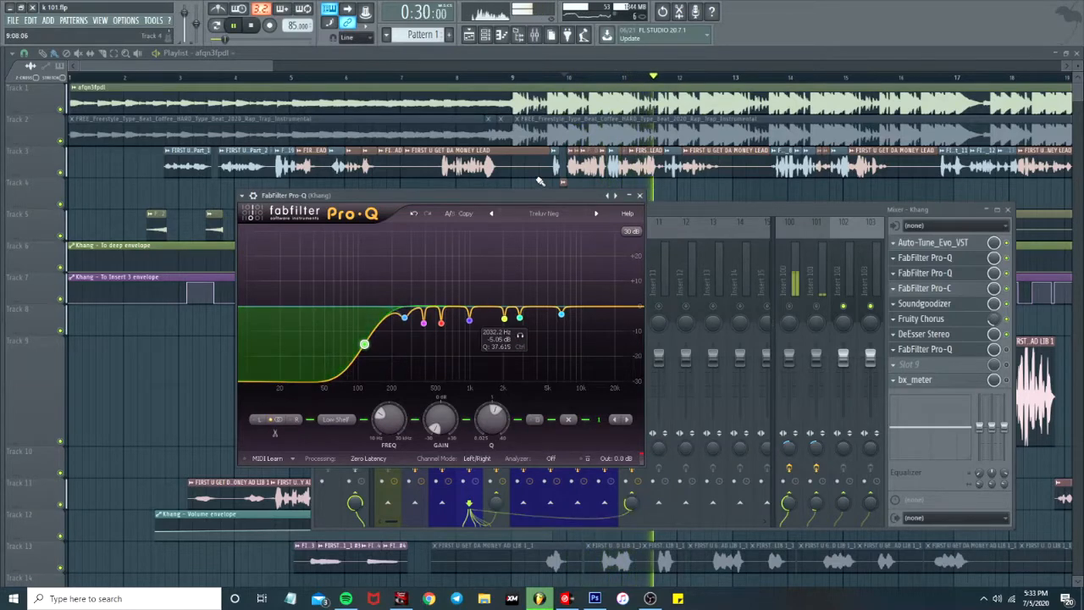
{"action": "key", "text": "space"}
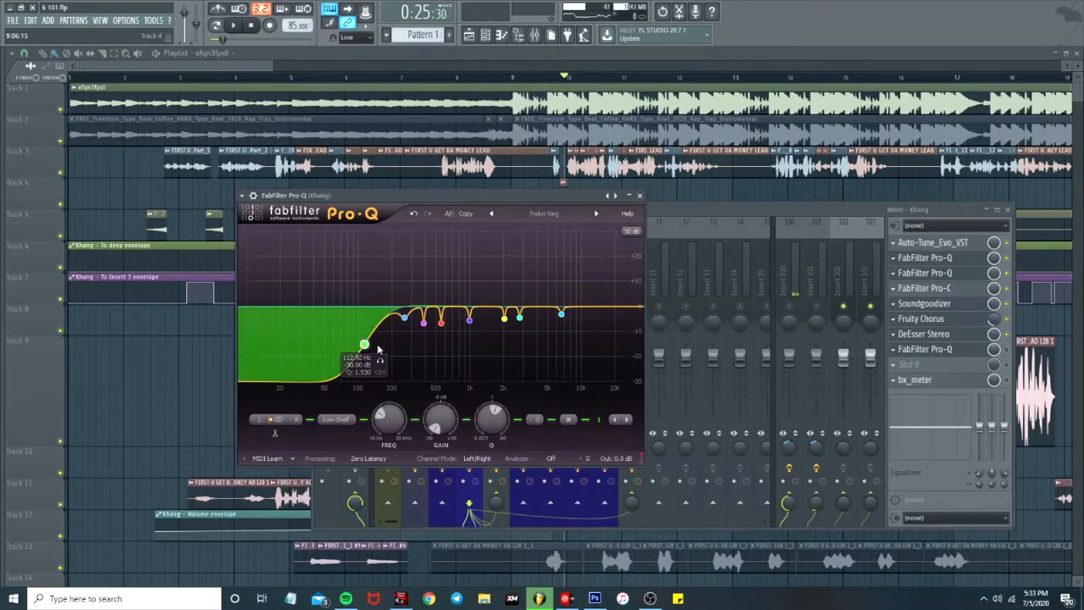
{"action": "left_click_drag", "start_coordinate": [378, 347], "coordinate": [322, 365]}
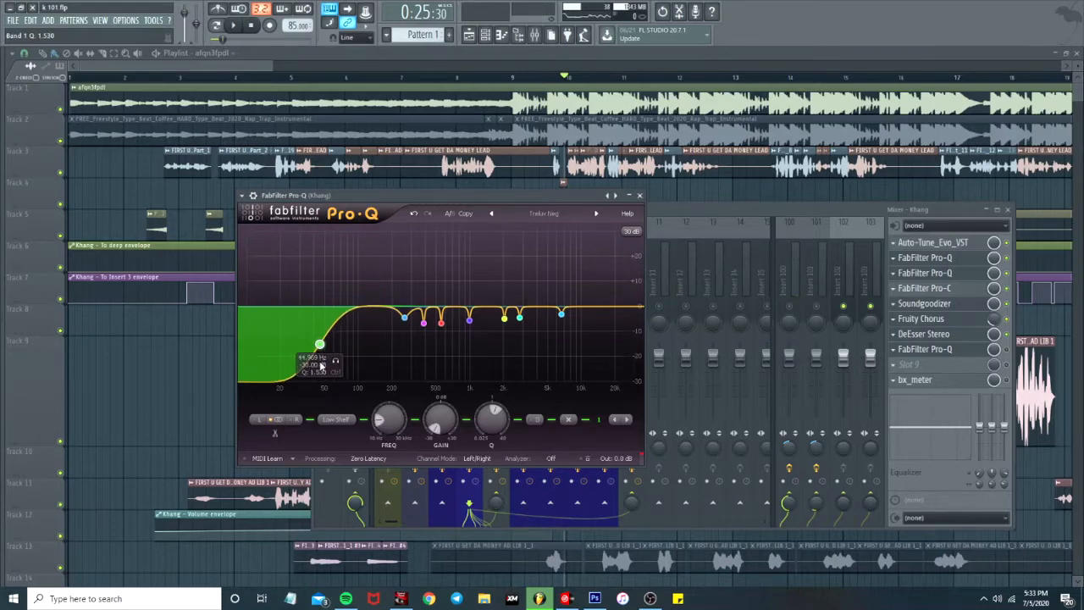
{"action": "left_click_drag", "start_coordinate": [322, 366], "coordinate": [361, 375]}
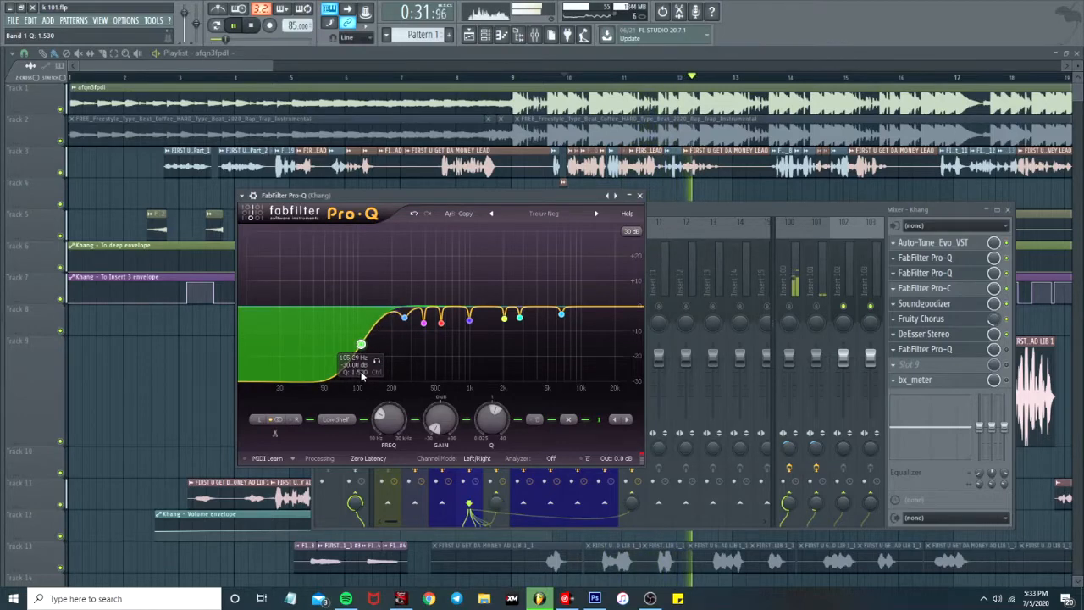
In insert 4's first Pro-Q, boost band 2 to audition it, and set its gain to -5.73 dB.
{"action": "left_click", "coordinate": [955, 274]}
{"action": "left_click", "coordinate": [463, 195]}
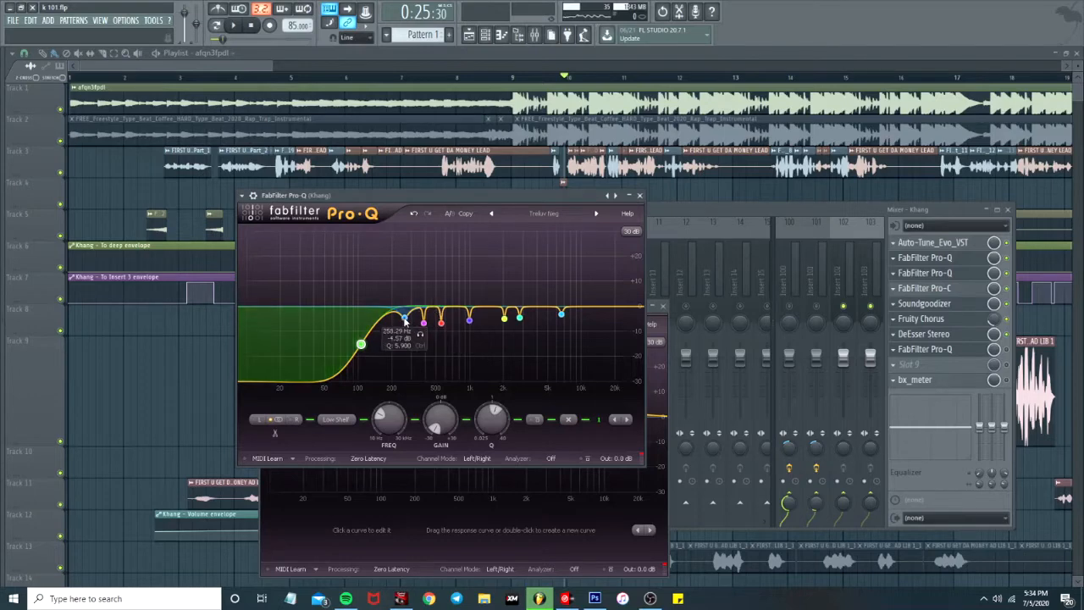
{"action": "left_click_drag", "start_coordinate": [405, 319], "coordinate": [401, 225]}
{"action": "left_click_drag", "start_coordinate": [440, 426], "coordinate": [435, 493]}
{"action": "key", "text": "space"}
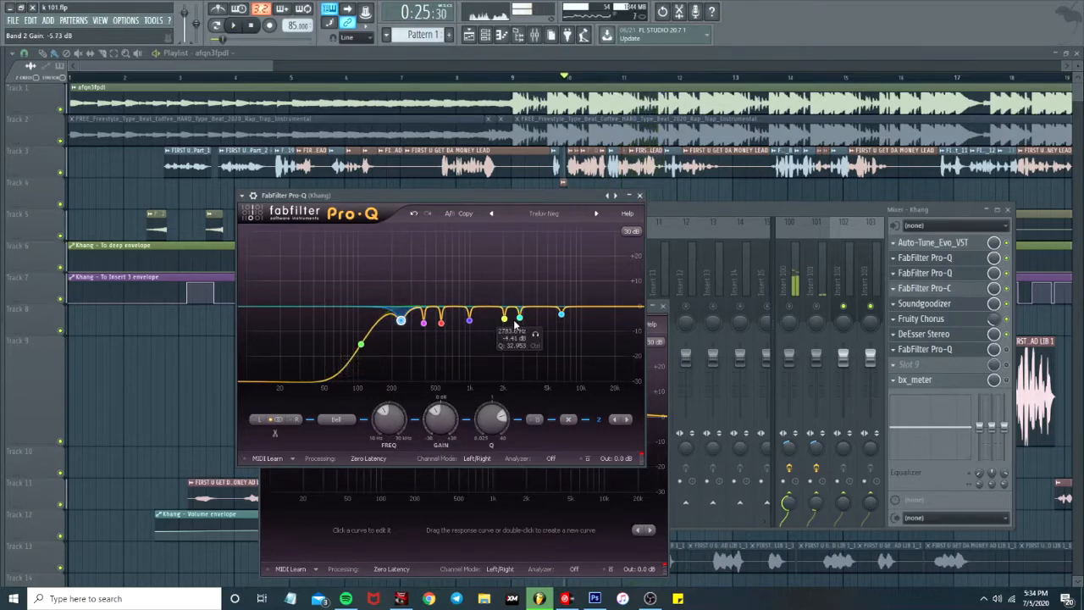
Sweep boosted band 6 to about 1416 Hz during playback, cut its gain to -5.01 dB and close the first Pro-Q.
{"action": "left_click_drag", "start_coordinate": [514, 326], "coordinate": [484, 151]}
{"action": "key", "text": "space"}
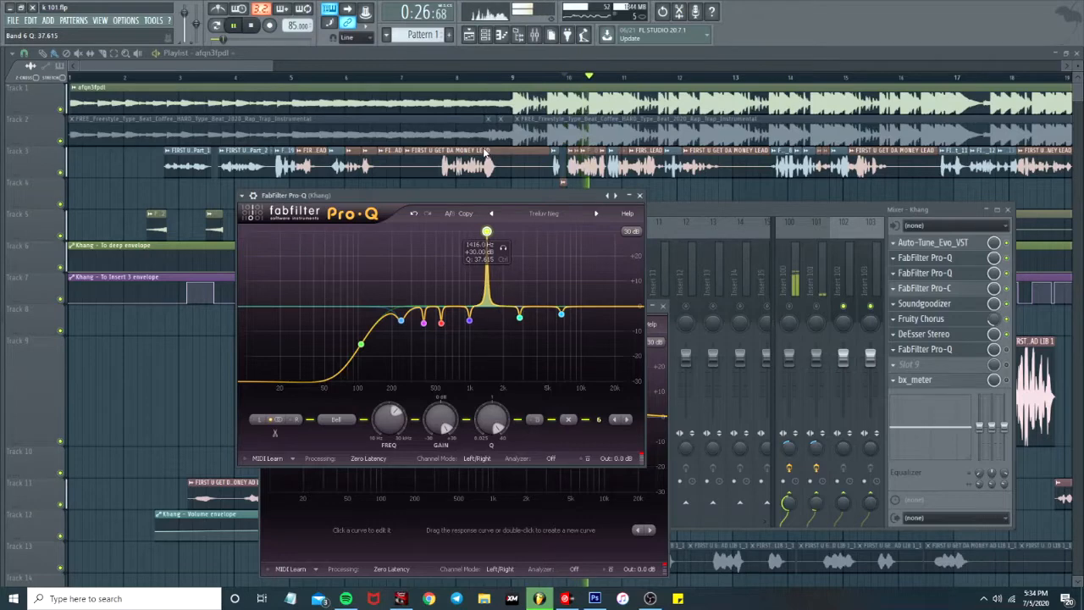
{"action": "left_click_drag", "start_coordinate": [440, 419], "coordinate": [428, 489]}
{"action": "key", "text": "space"}
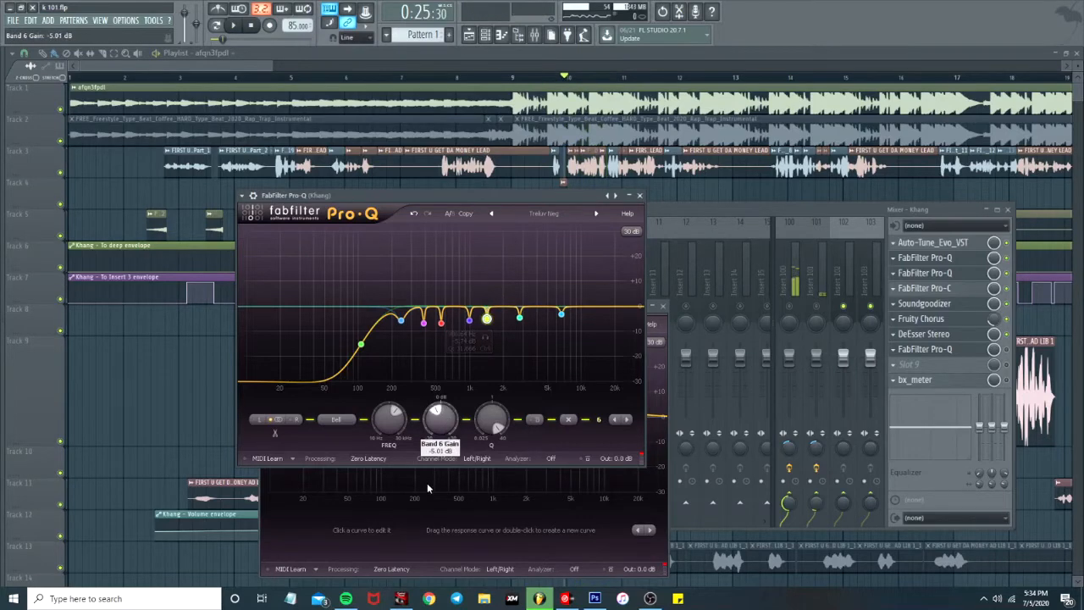
{"action": "left_click", "coordinate": [640, 196]}
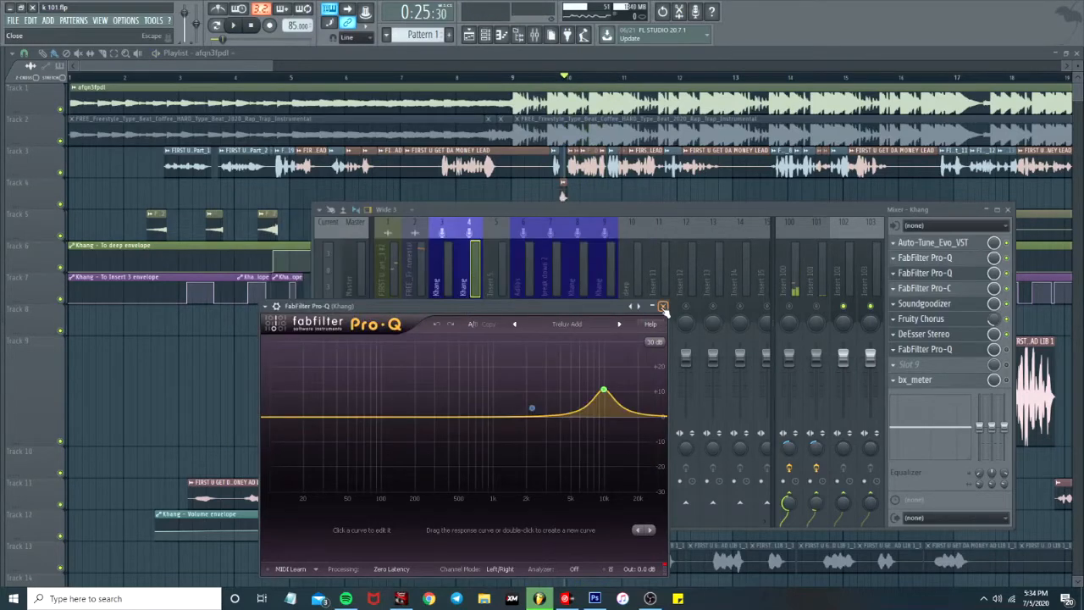
In insert 4's second Pro-Q, audition a boost of the high-frequency band, set its gain to +12.03 dB and close it.
{"action": "mouse_move", "coordinate": [615, 387]}
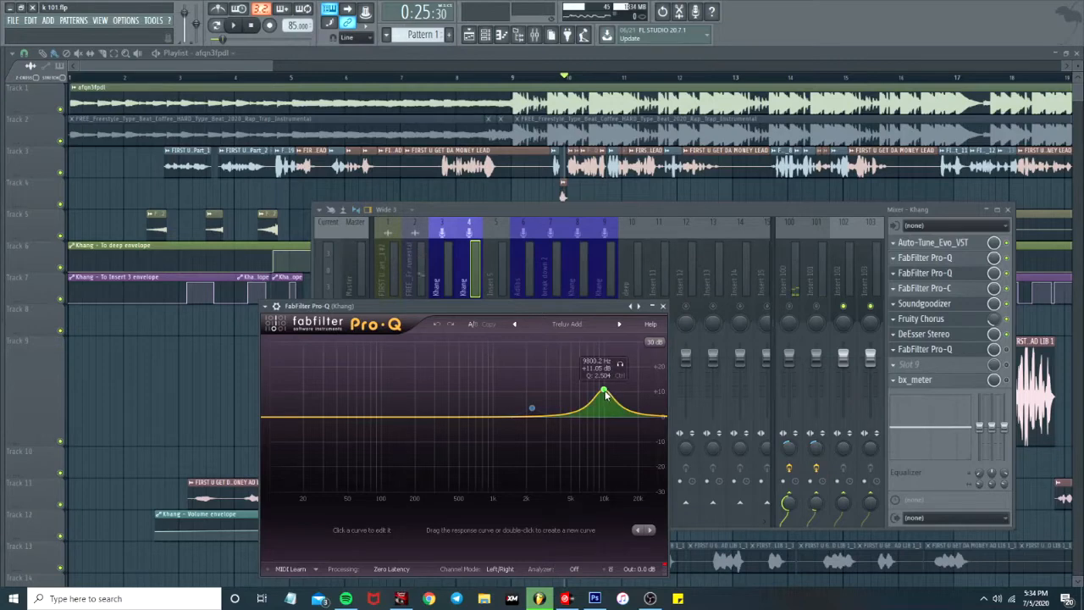
{"action": "left_click_drag", "start_coordinate": [533, 315], "coordinate": [478, 196]}
{"action": "left_click_drag", "start_coordinate": [547, 272], "coordinate": [548, 182]}
{"action": "key", "text": "space"}
{"action": "key", "text": "space"}
{"action": "left_click_drag", "start_coordinate": [407, 412], "coordinate": [394, 441]}
{"action": "key", "text": "space"}
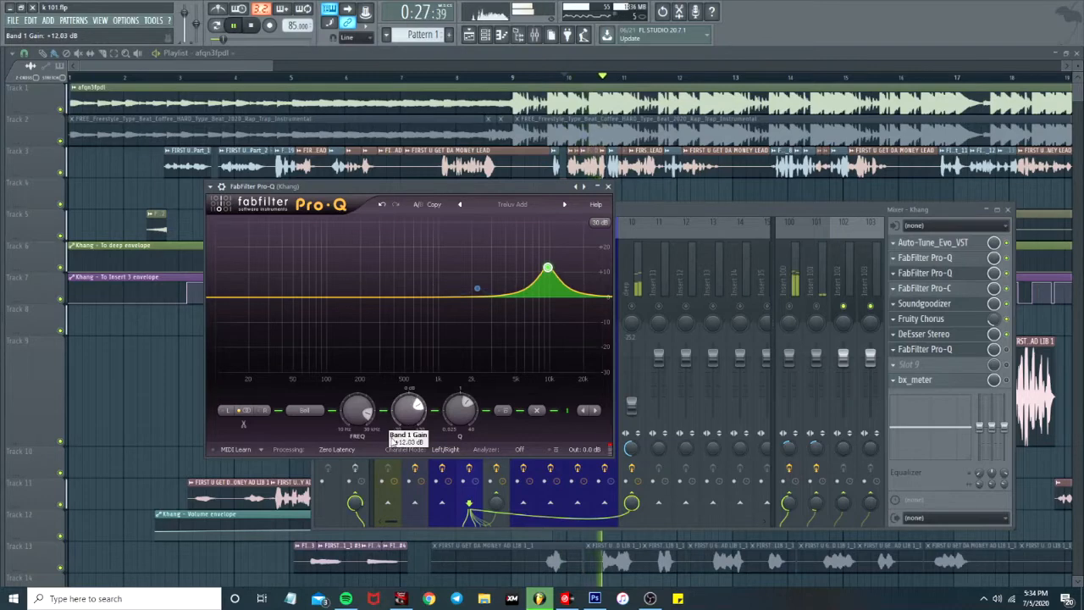
{"action": "key", "text": "space"}
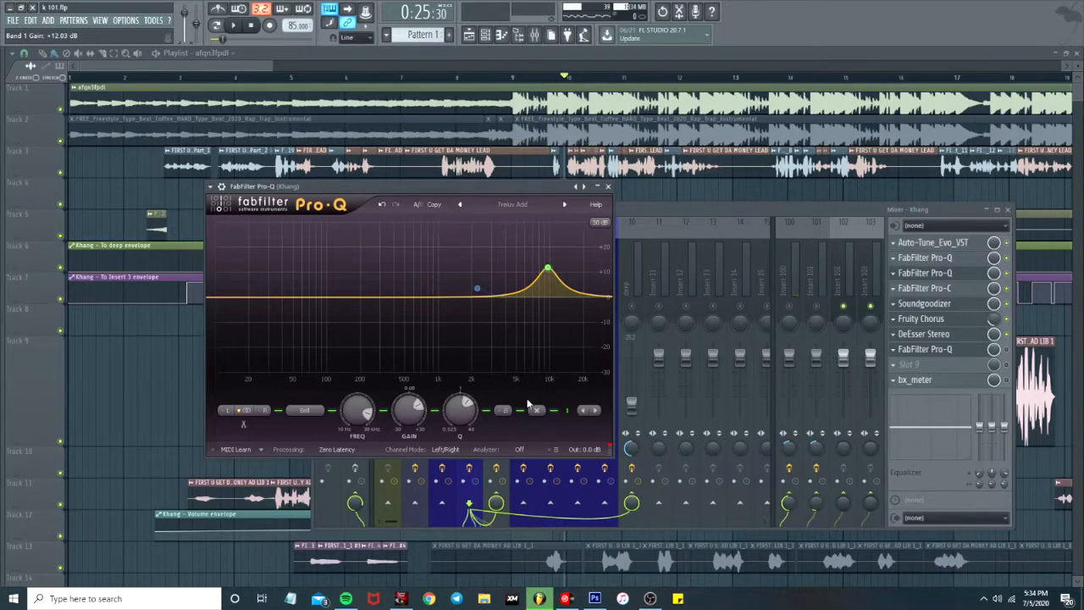
{"action": "left_click", "coordinate": [607, 186]}
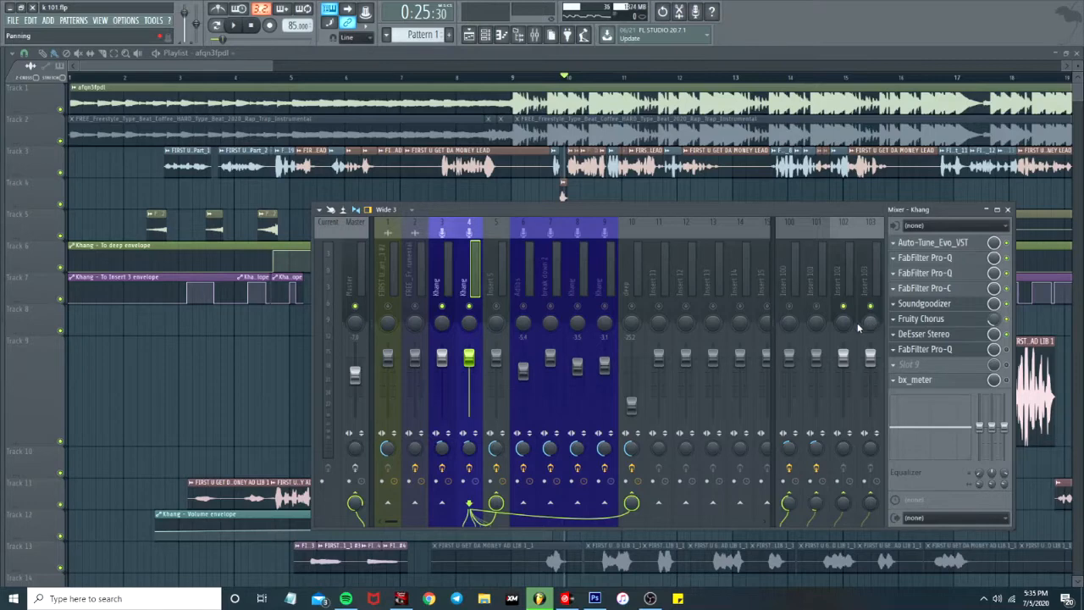
Review the Soundgoodizer settings on insert 4 and audition the processed vocal together with the instrumental.
{"action": "left_click", "coordinate": [924, 304]}
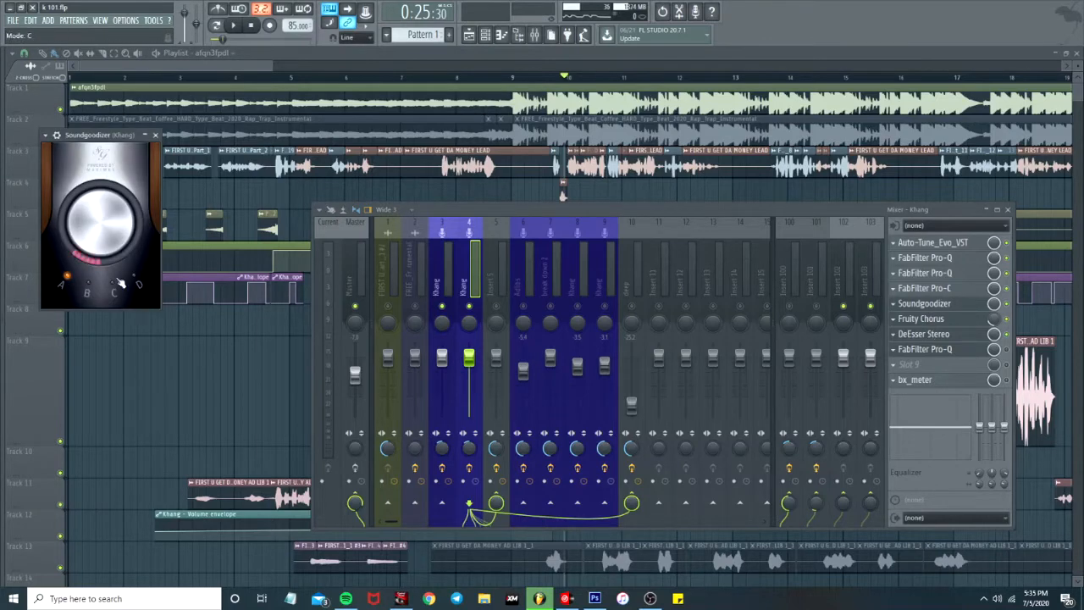
{"action": "left_click", "coordinate": [155, 135]}
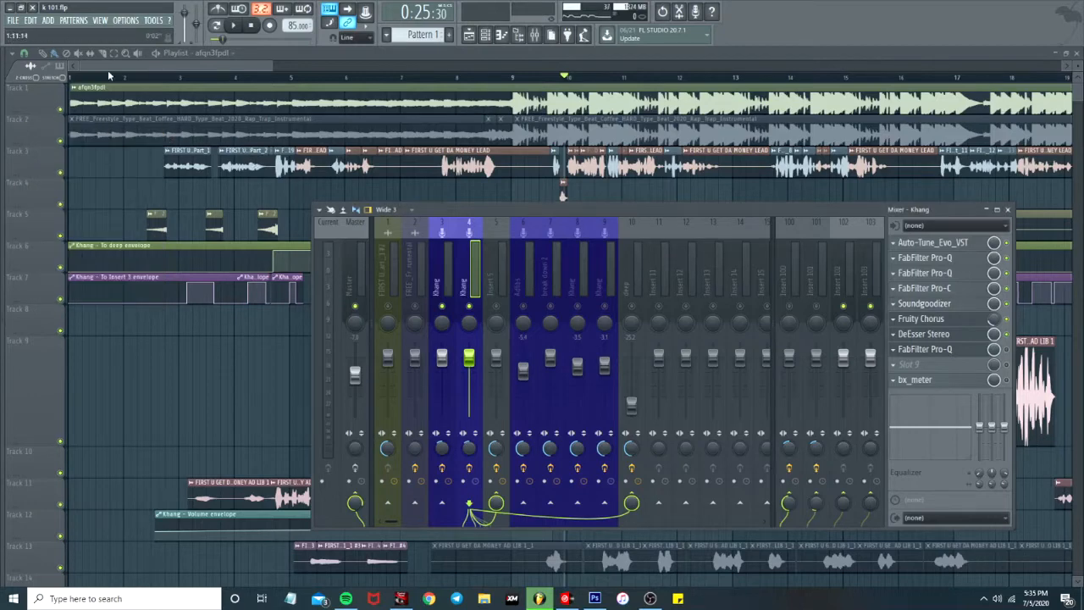
{"action": "key", "text": "space"}
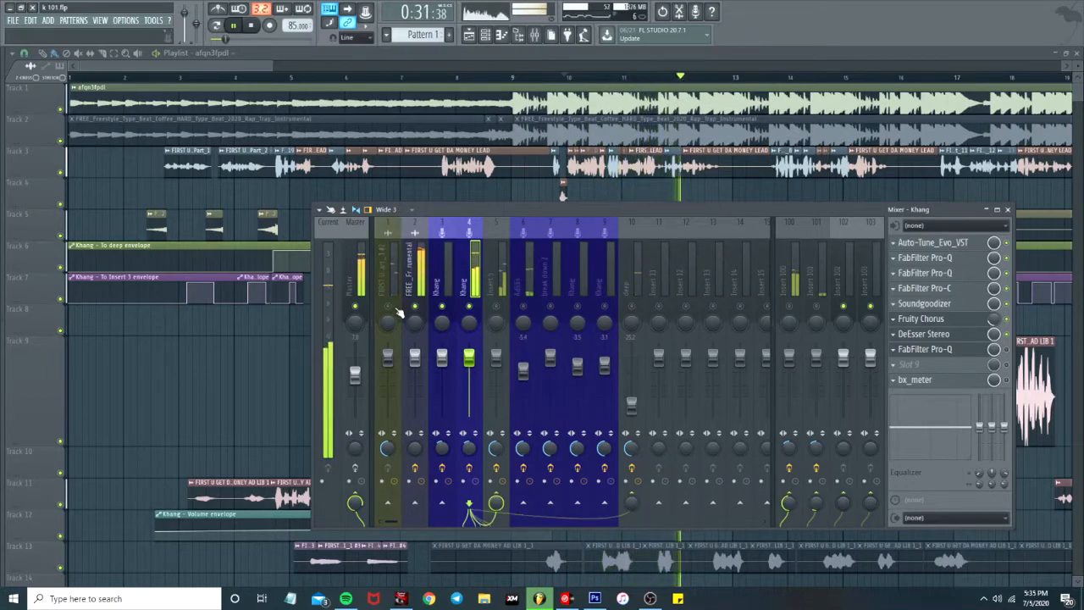
{"action": "key", "text": "space"}
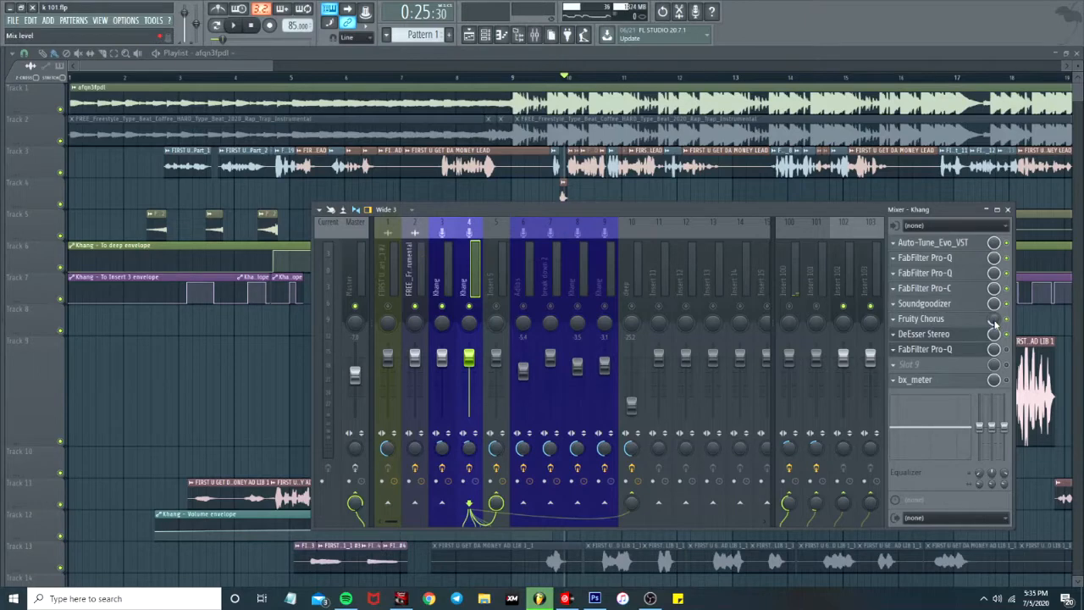
Review the Fruity Chorus and DeEsser Stereo settings on insert 4, closing the DeEsser.
{"action": "left_click", "coordinate": [938, 323]}
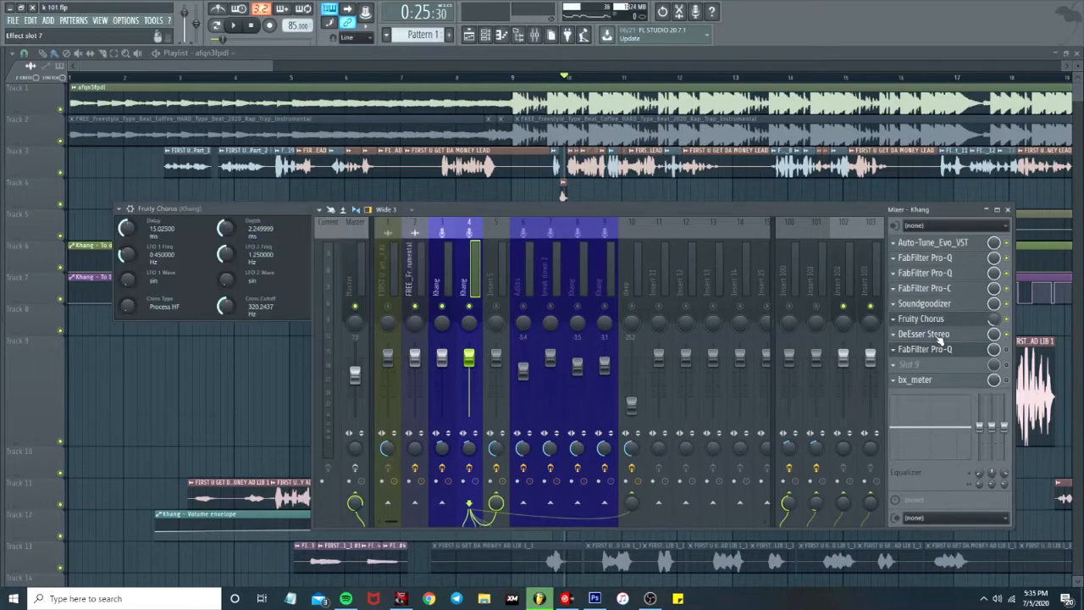
{"action": "left_click", "coordinate": [938, 334]}
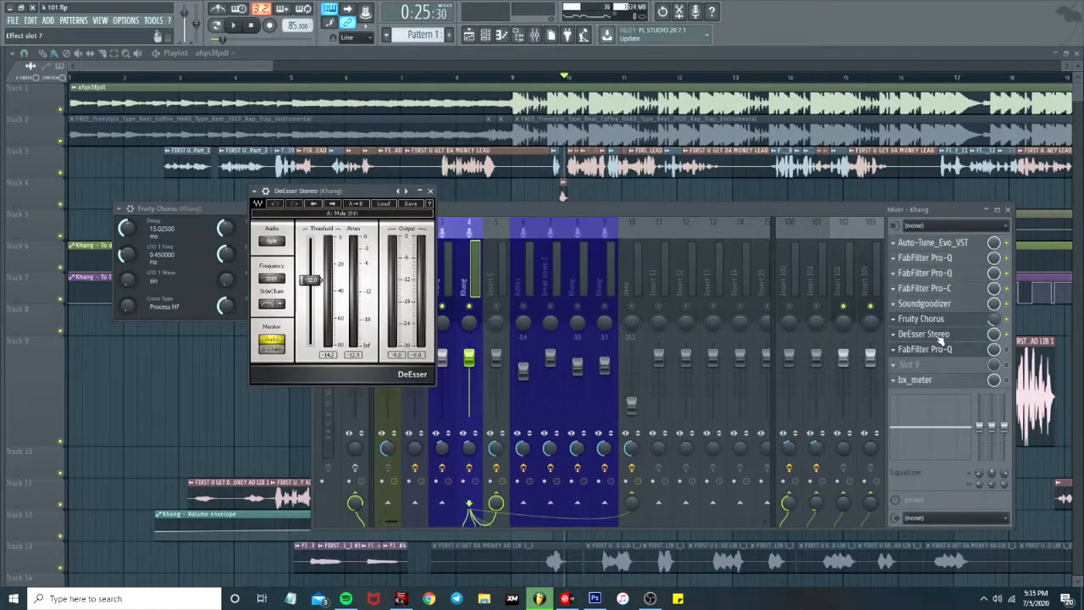
{"action": "left_click", "coordinate": [432, 191]}
Open the FabFilter Pro-C on insert 4 and arrange its window beside the mixer tracks to inspect the compressor settings.
{"action": "left_click", "coordinate": [924, 288]}
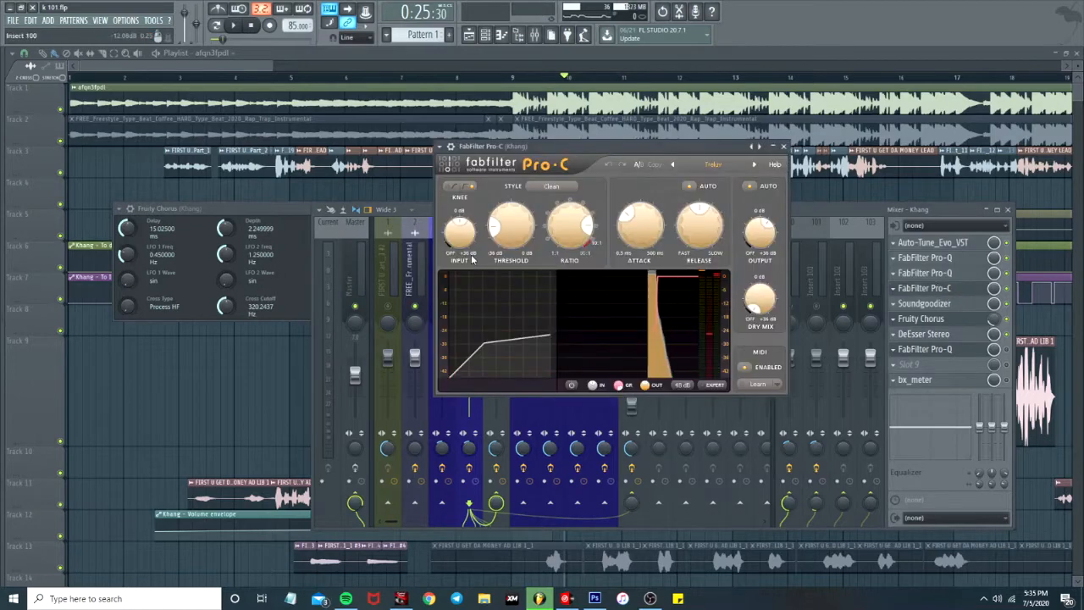
{"action": "left_click", "coordinate": [408, 211]}
{"action": "left_click_drag", "start_coordinate": [430, 210], "coordinate": [416, 209]}
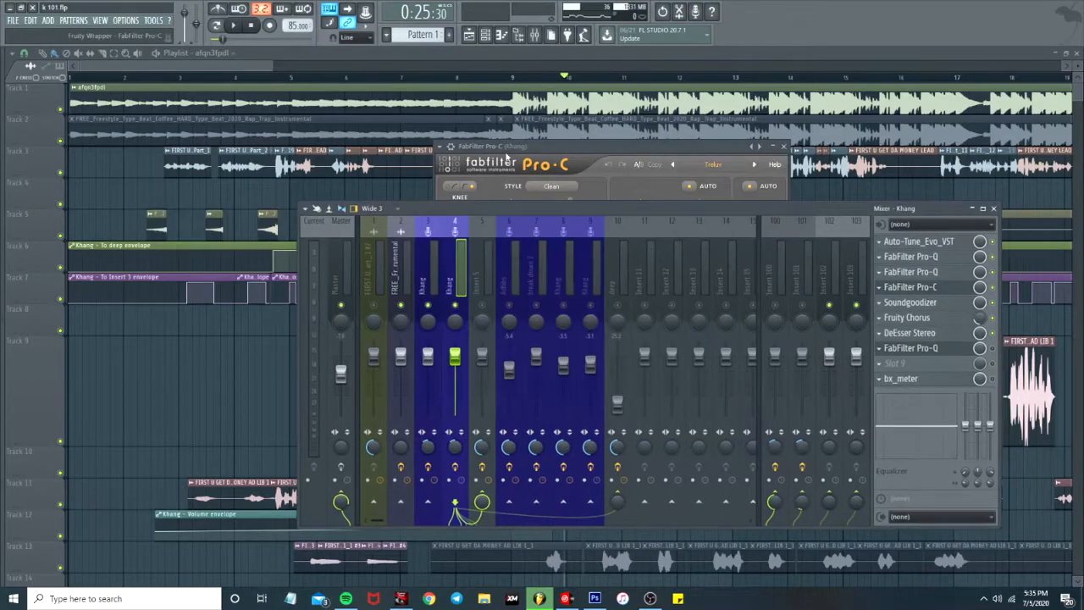
{"action": "left_click_drag", "start_coordinate": [505, 157], "coordinate": [706, 156]}
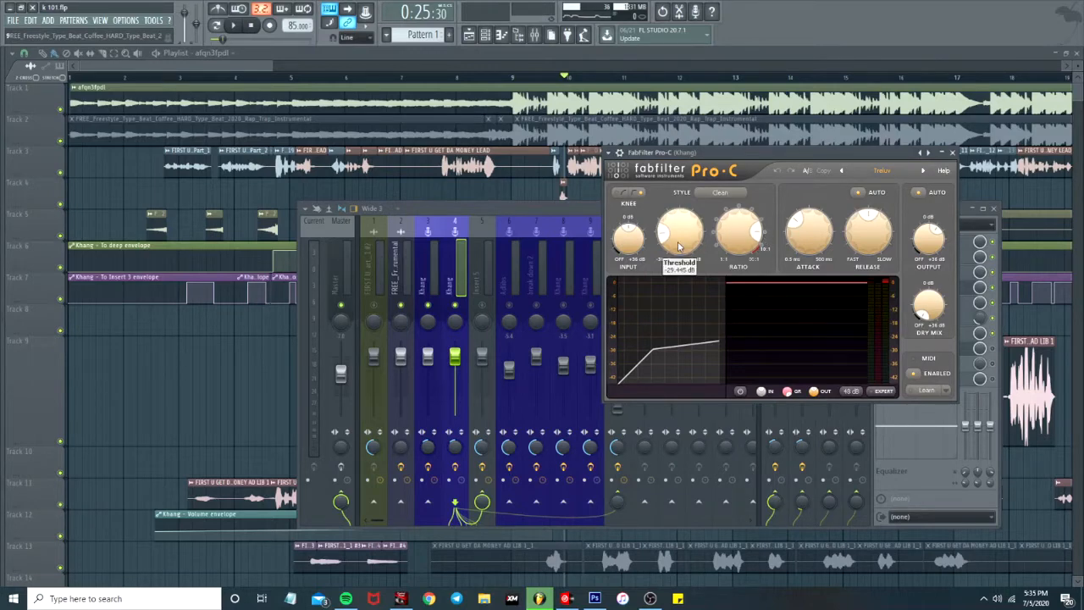
Set the Pro-C threshold on insert 4 to -29.346 dB, audition the compressed vocal and close the compressor.
{"action": "left_click_drag", "start_coordinate": [683, 238], "coordinate": [669, 237]}
{"action": "key", "text": "space"}
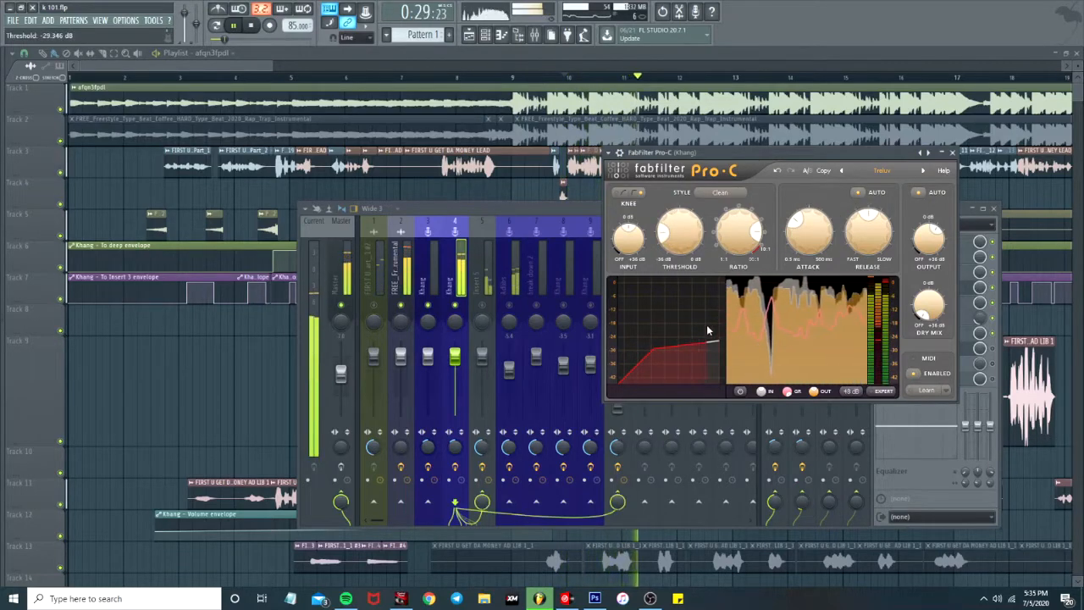
{"action": "key", "text": "space"}
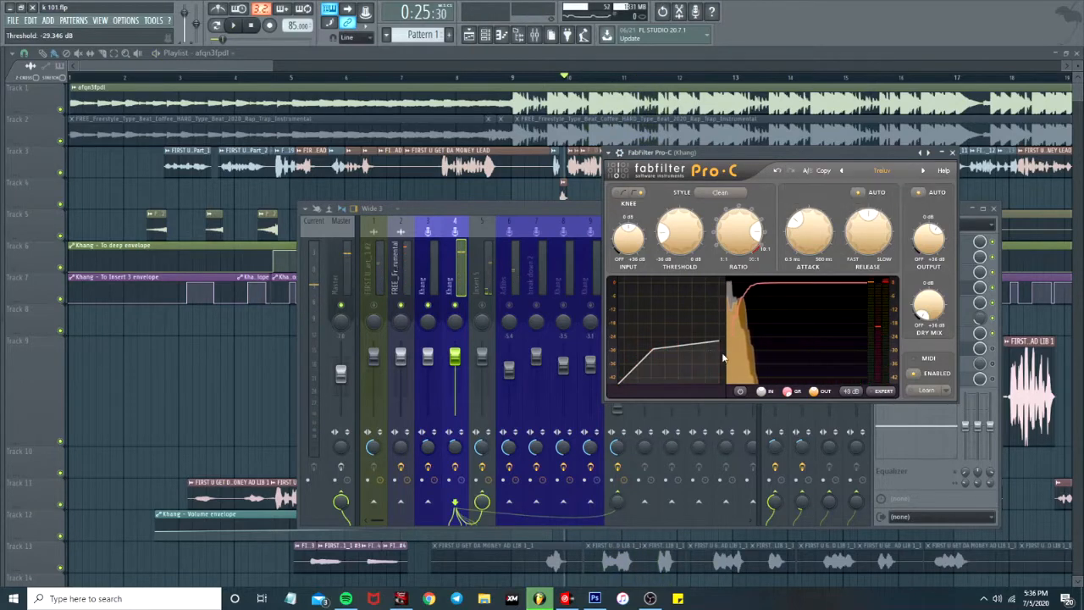
{"action": "mouse_move", "coordinate": [711, 330]}
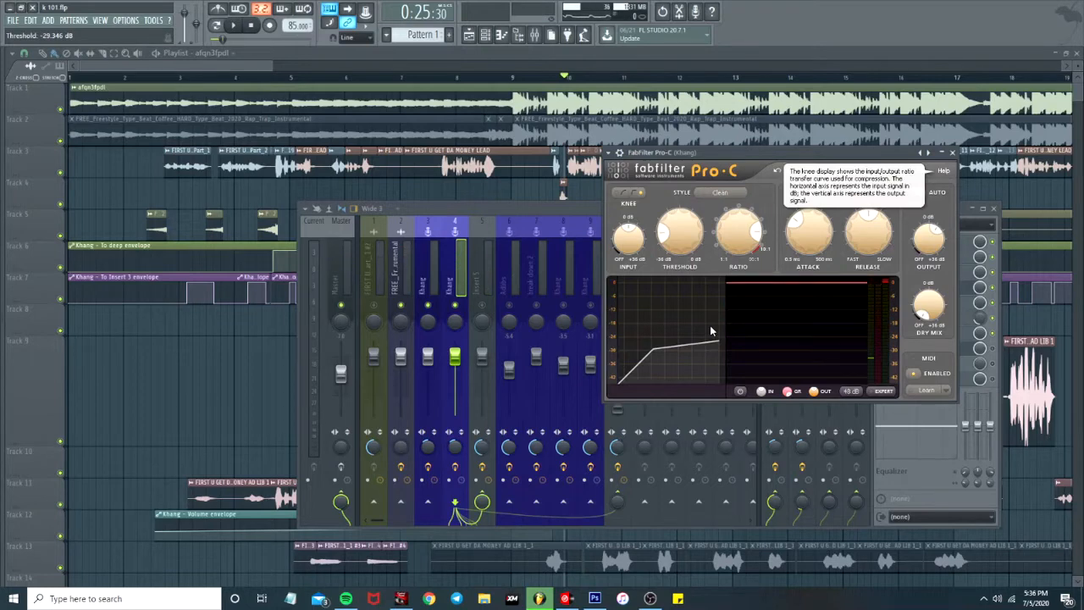
{"action": "left_click", "coordinate": [951, 152]}
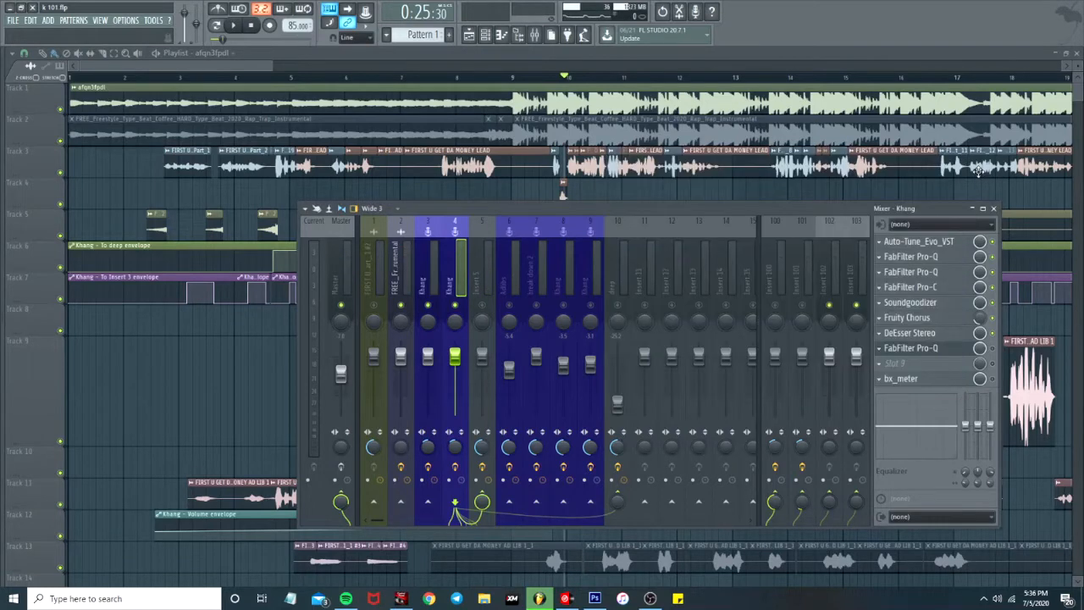
Unmute mixer inserts 100, 101 and 5, leaving insert 5 selected.
{"action": "left_click", "coordinate": [774, 305]}
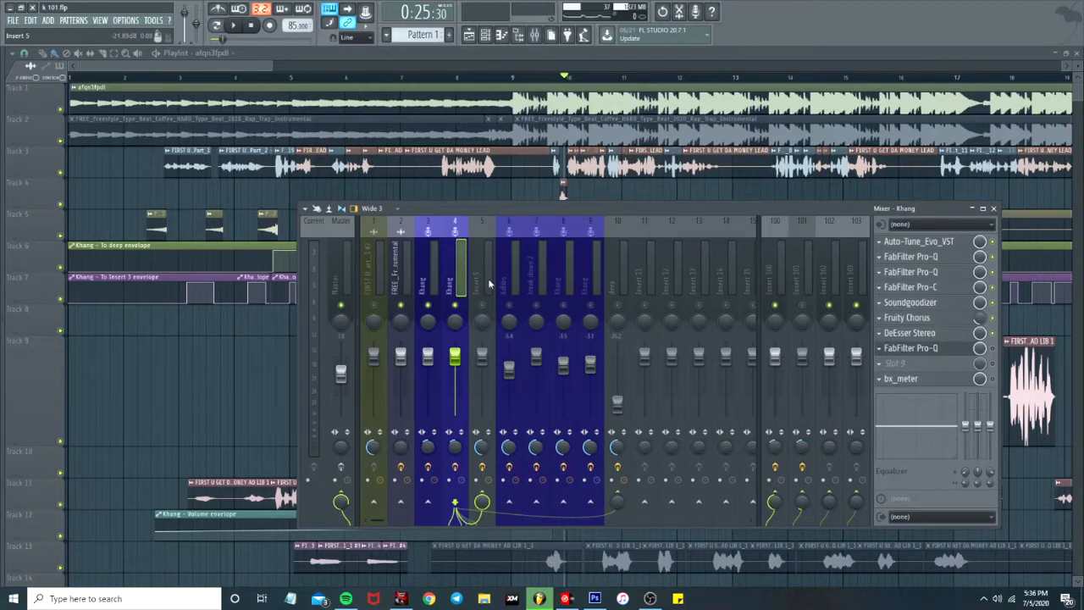
{"action": "left_click", "coordinate": [779, 290]}
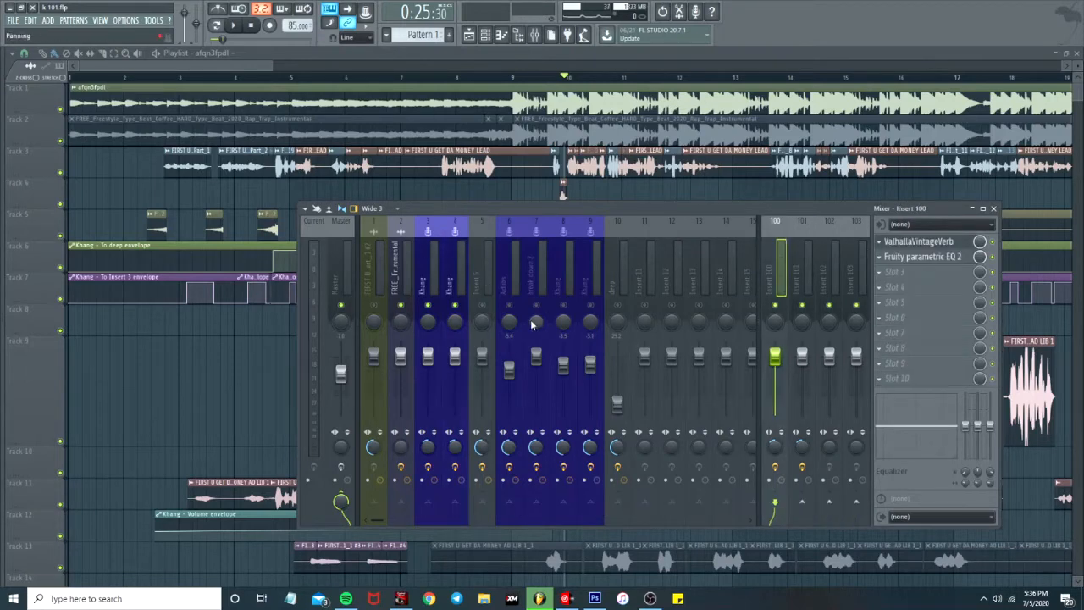
{"action": "left_click", "coordinate": [482, 307]}
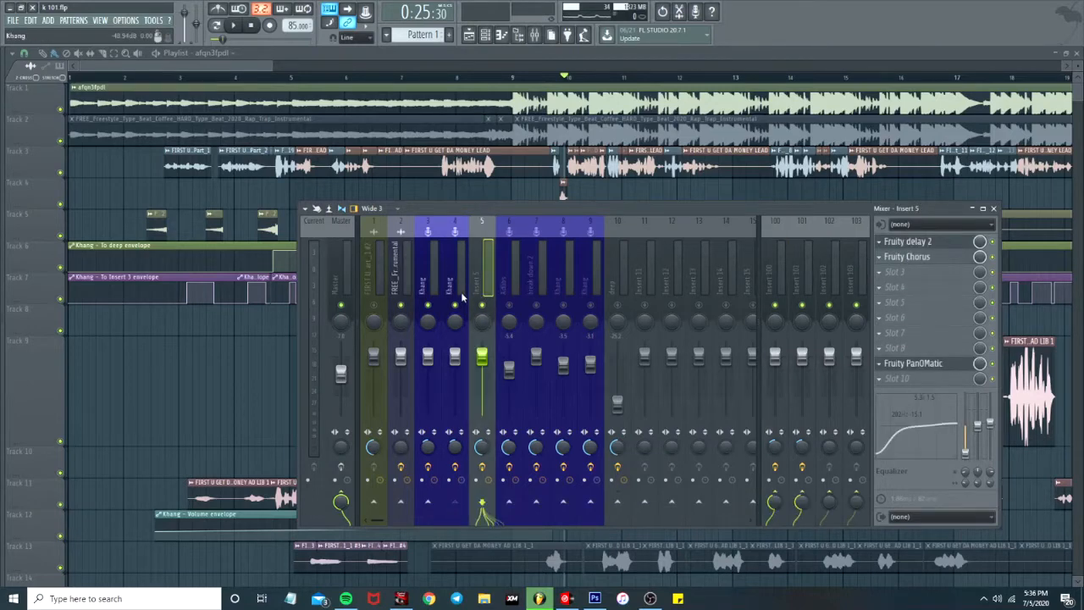
Review the Fruity delay 2, Fruity Chorus and Fruity PanOMatic settings on insert 5, along with the insert's built-in equalizer curve.
{"action": "left_click", "coordinate": [922, 243]}
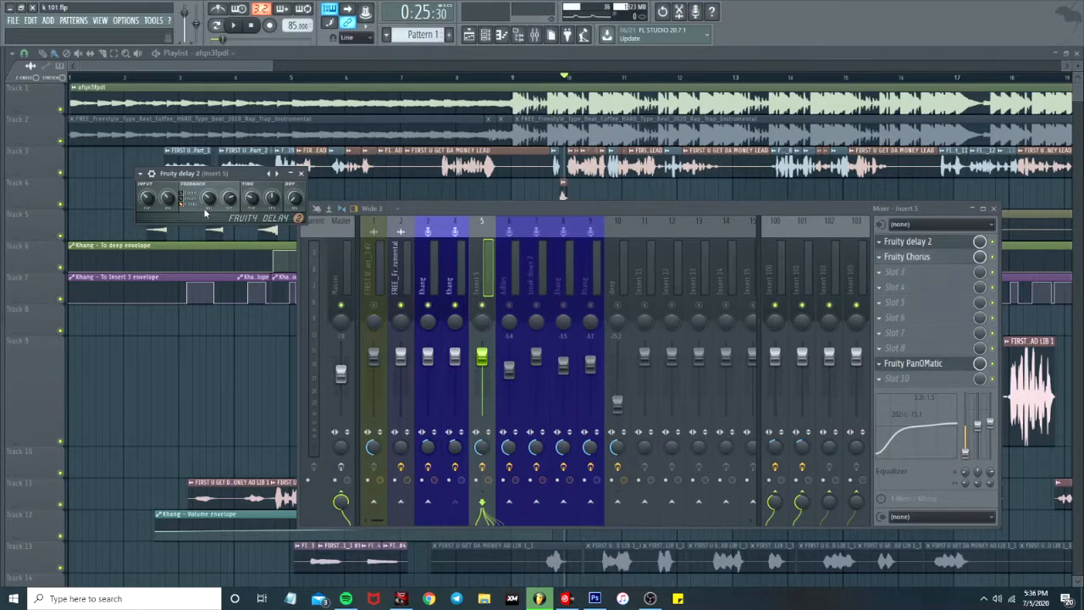
{"action": "left_click", "coordinate": [301, 175]}
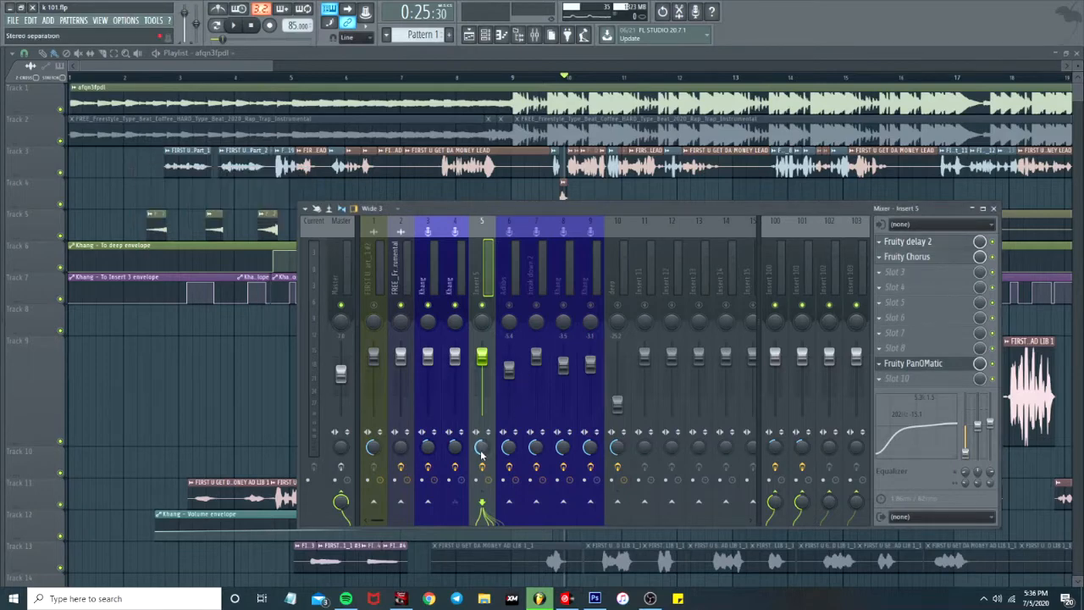
{"action": "left_click", "coordinate": [931, 257]}
{"action": "left_click", "coordinate": [930, 364]}
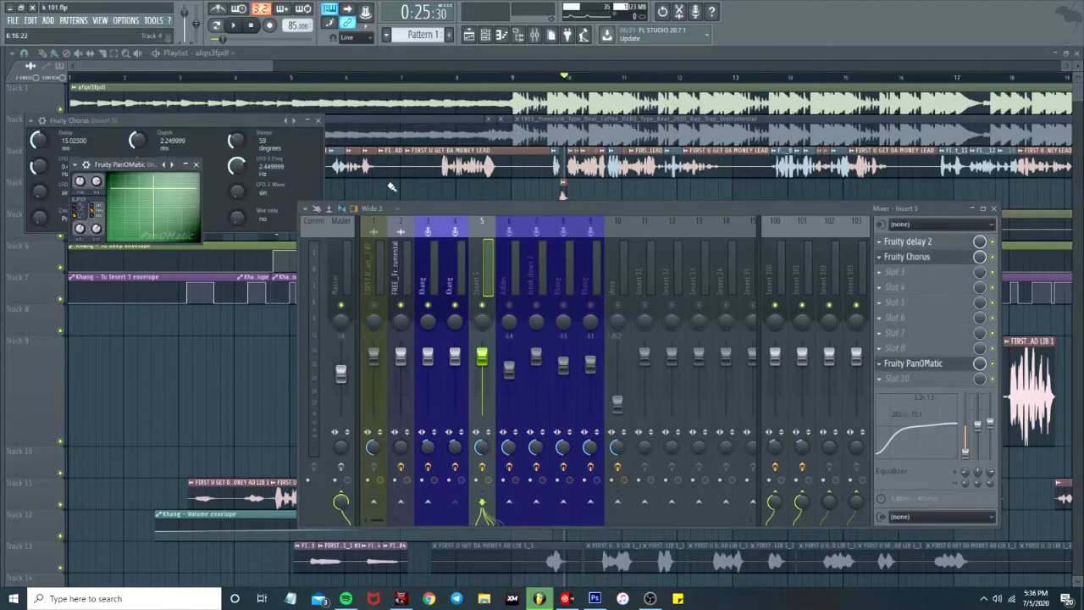
{"action": "left_click", "coordinate": [195, 165]}
{"action": "left_click", "coordinate": [318, 120]}
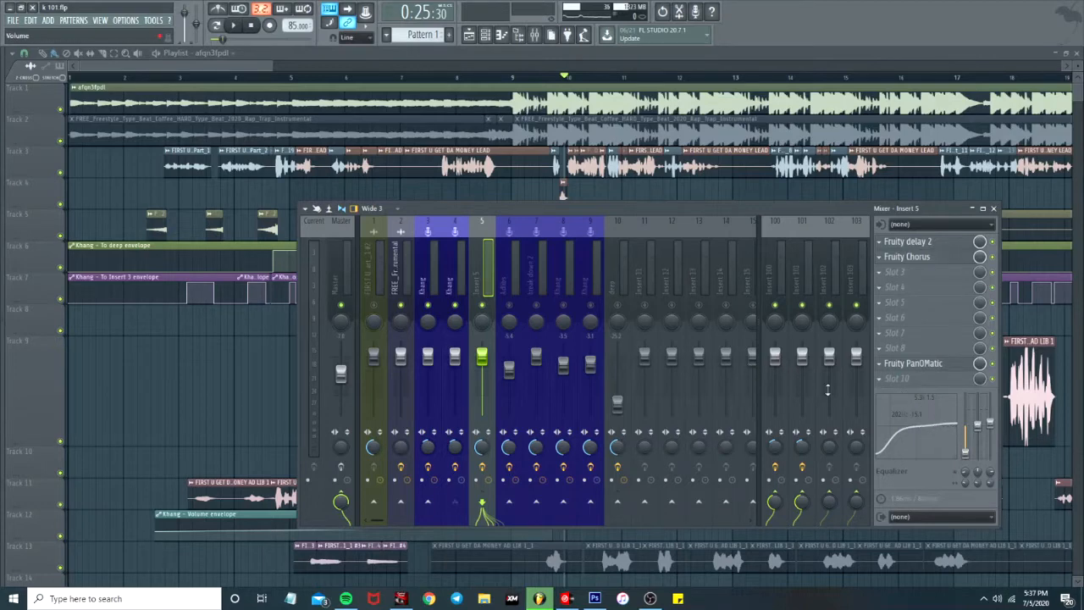
{"action": "left_click_drag", "start_coordinate": [922, 421], "coordinate": [921, 417]}
Examine the automation options of insert 4's send level to insert 5, then return to the playlist.
{"action": "left_click", "coordinate": [451, 281]}
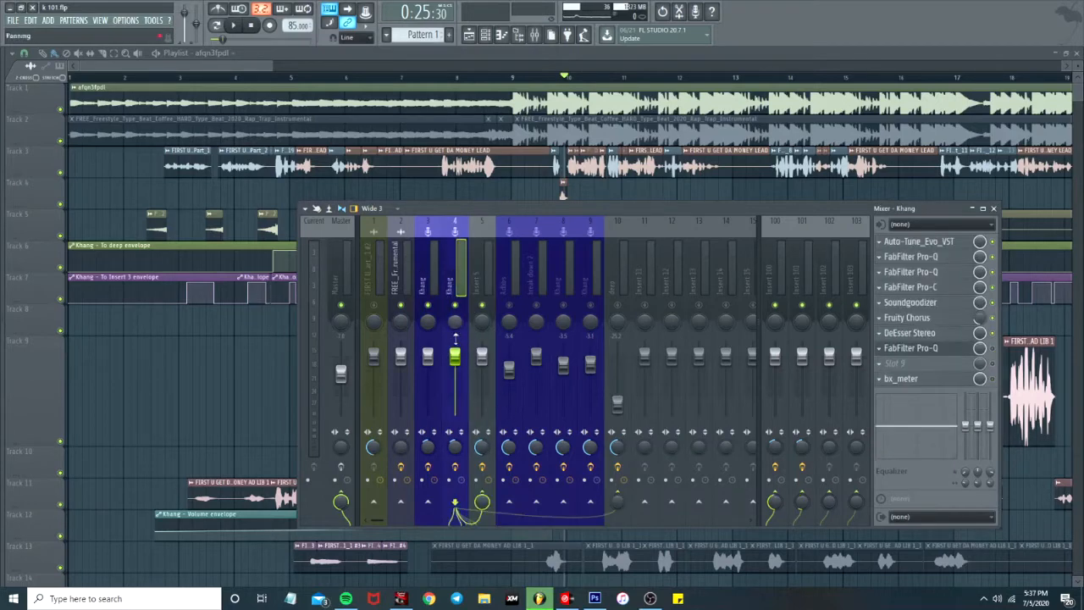
{"action": "right_click", "coordinate": [481, 502]}
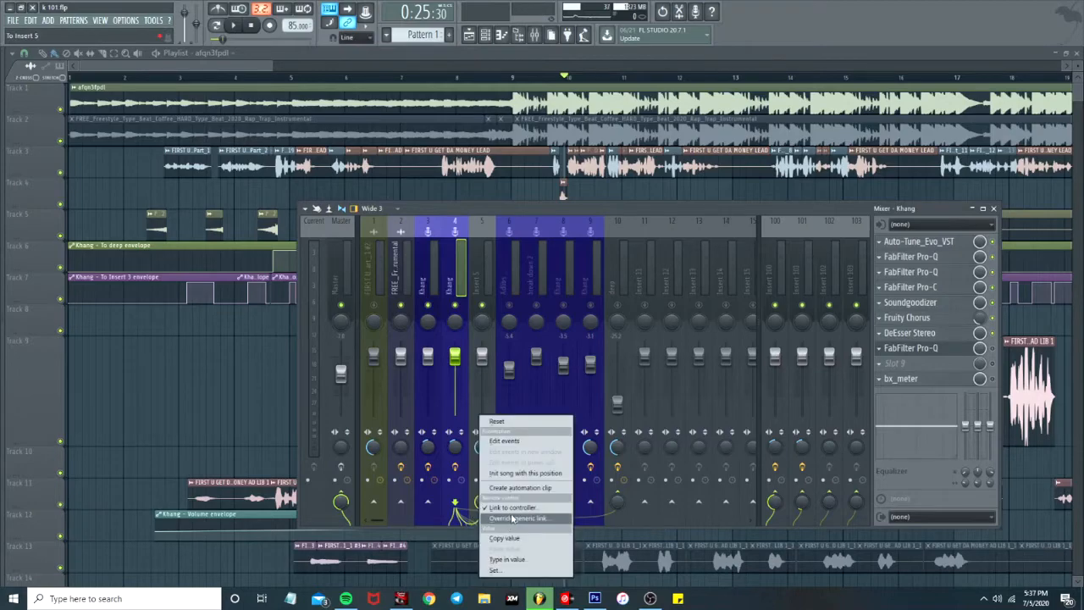
{"action": "left_click", "coordinate": [156, 63]}
Return the playhead to the song start and isolate playlist tracks 3, 5 and 7 by muting all others.
{"action": "scroll", "coordinate": [171, 157], "scroll_direction": "down", "scroll_amount": 3}
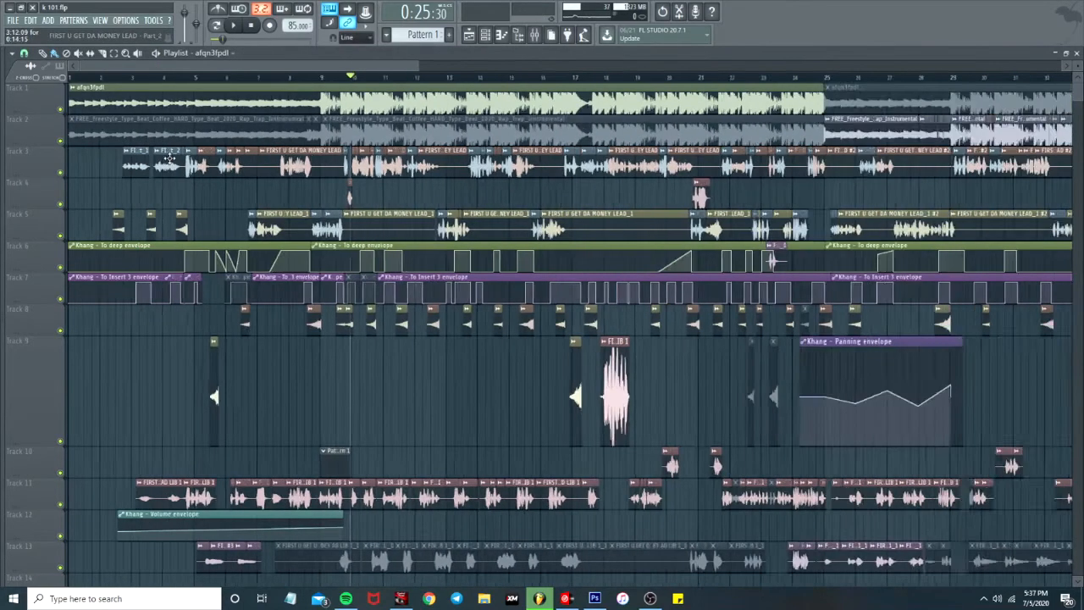
{"action": "scroll", "coordinate": [171, 157], "scroll_direction": "up", "scroll_amount": 2}
{"action": "left_click_drag", "start_coordinate": [97, 77], "coordinate": [19, 96]}
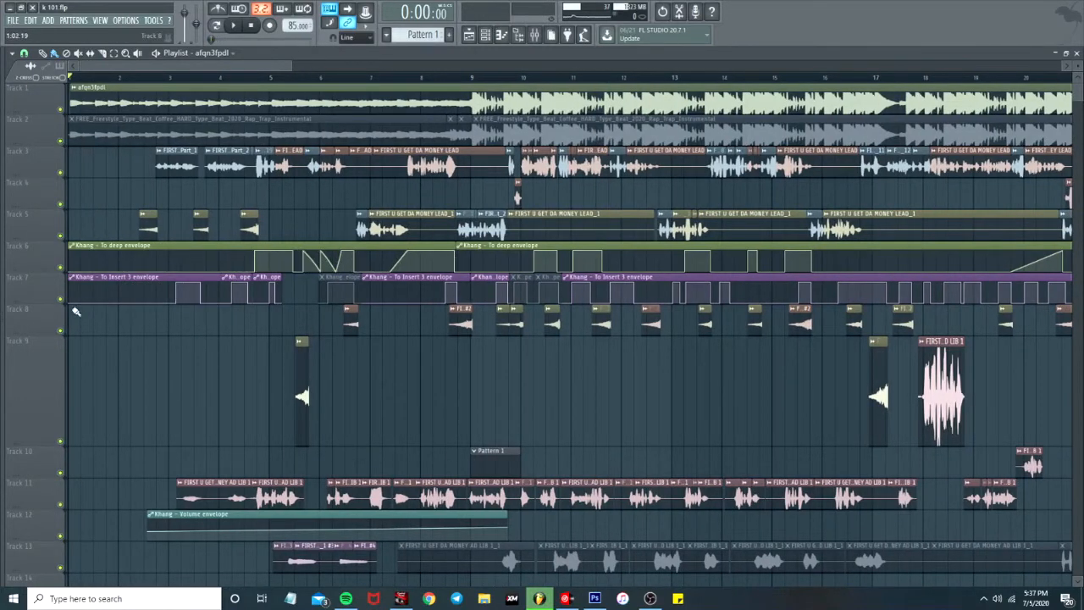
{"action": "left_click", "coordinate": [61, 268]}
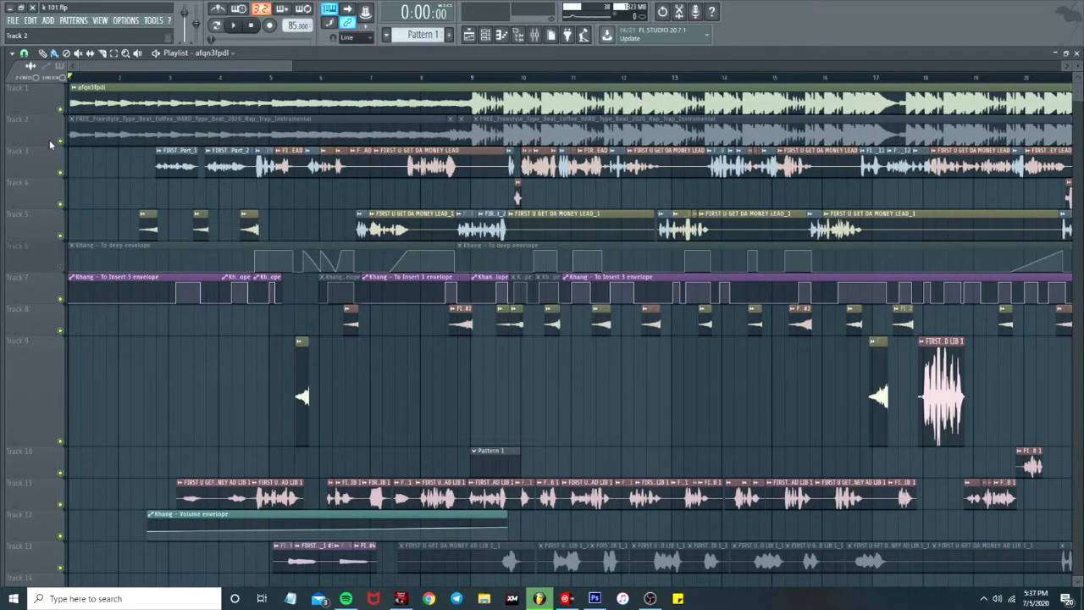
{"action": "right_click", "coordinate": [61, 299]}
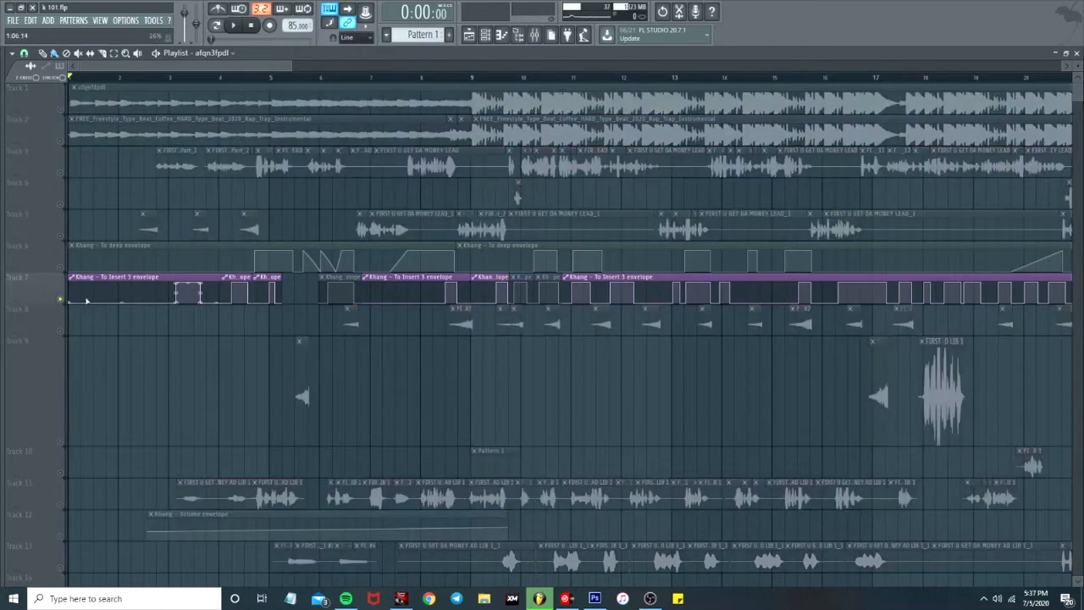
{"action": "left_click", "coordinate": [60, 236]}
{"action": "left_click", "coordinate": [60, 173]}
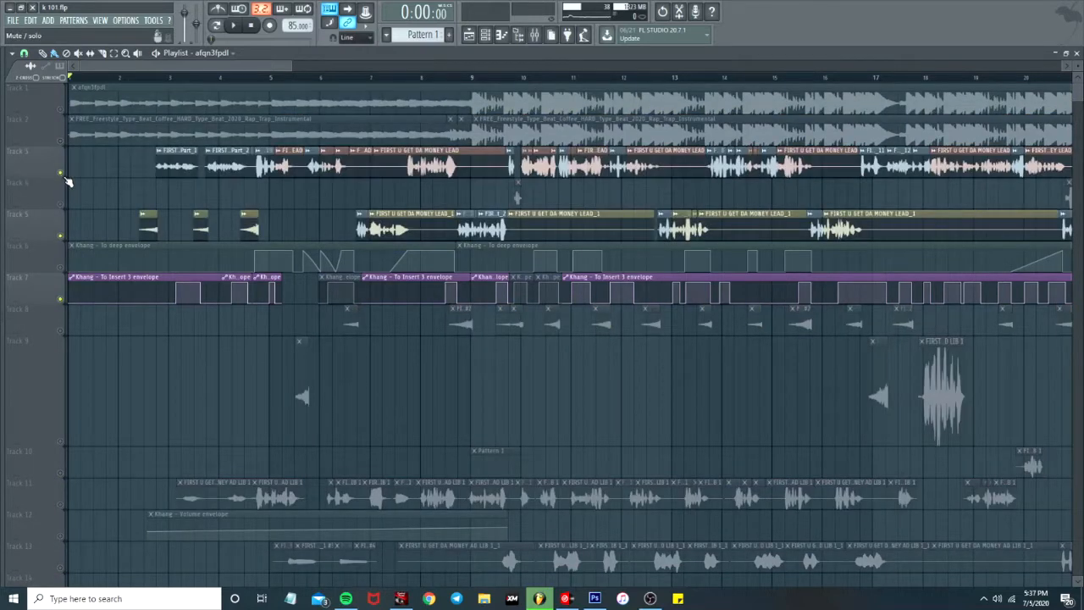
Audition the isolated vocals from shortly before bar 11 against the send envelope on track 7.
{"action": "left_click_drag", "start_coordinate": [416, 82], "coordinate": [566, 80]}
{"action": "key", "text": "space"}
{"action": "scroll", "coordinate": [631, 380], "scroll_direction": "up", "scroll_amount": 3}
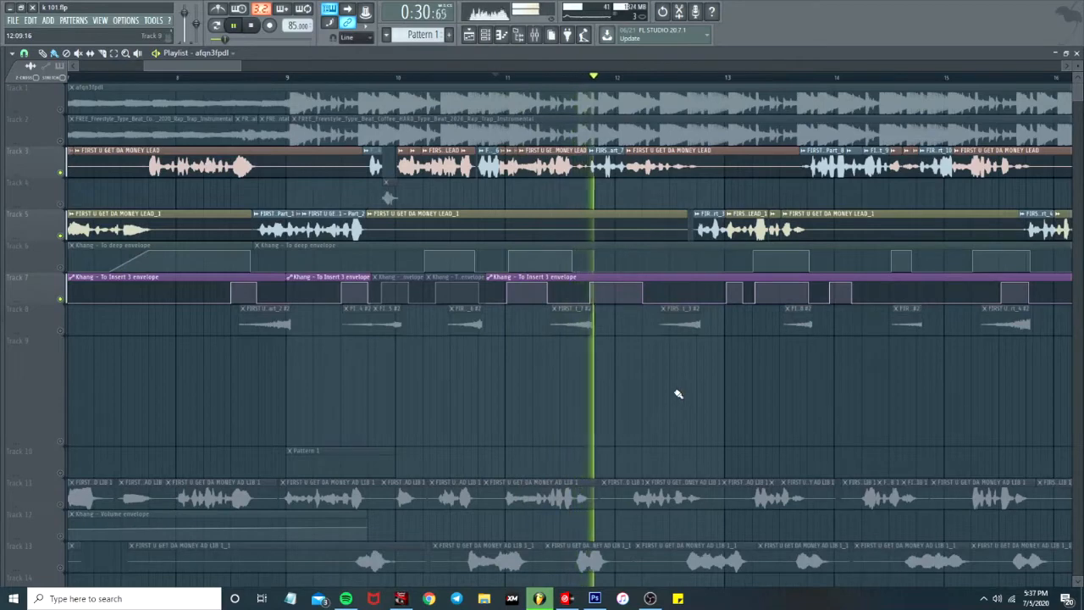
{"action": "key", "text": "space"}
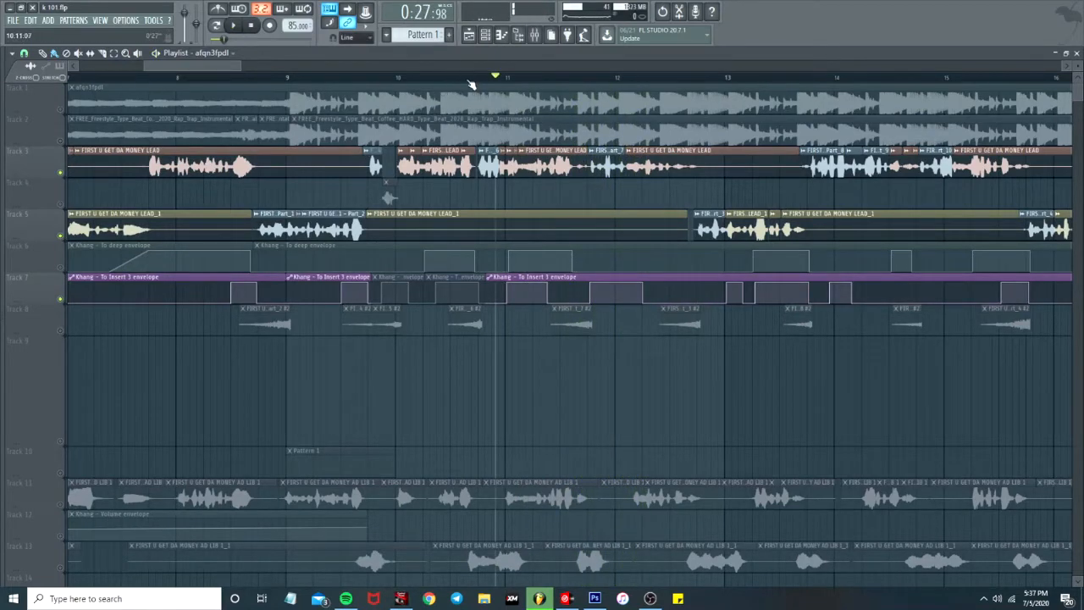
Replay the vocals from about bar 10.5, comparing the sound with the track 7 envelope muted and active.
{"action": "left_click", "coordinate": [458, 77]}
{"action": "key", "text": "space"}
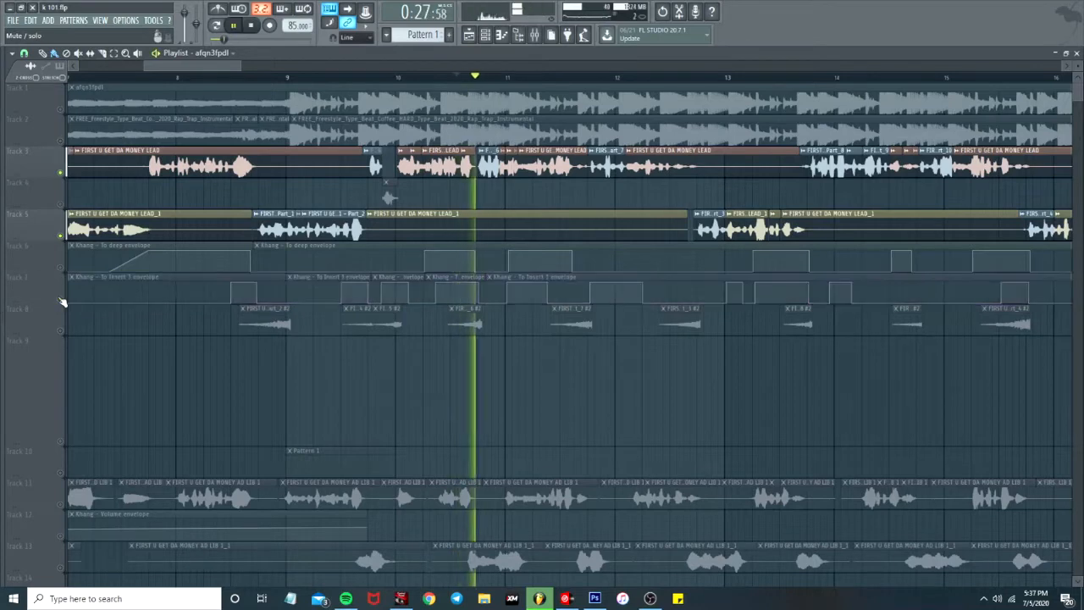
{"action": "key", "text": "space"}
{"action": "key", "text": "space"}
{"action": "key", "text": "space"}
Audition the vocals while watching insert 4's sends in the mixer and the envelope progression in the playlist.
{"action": "key", "text": "F9"}
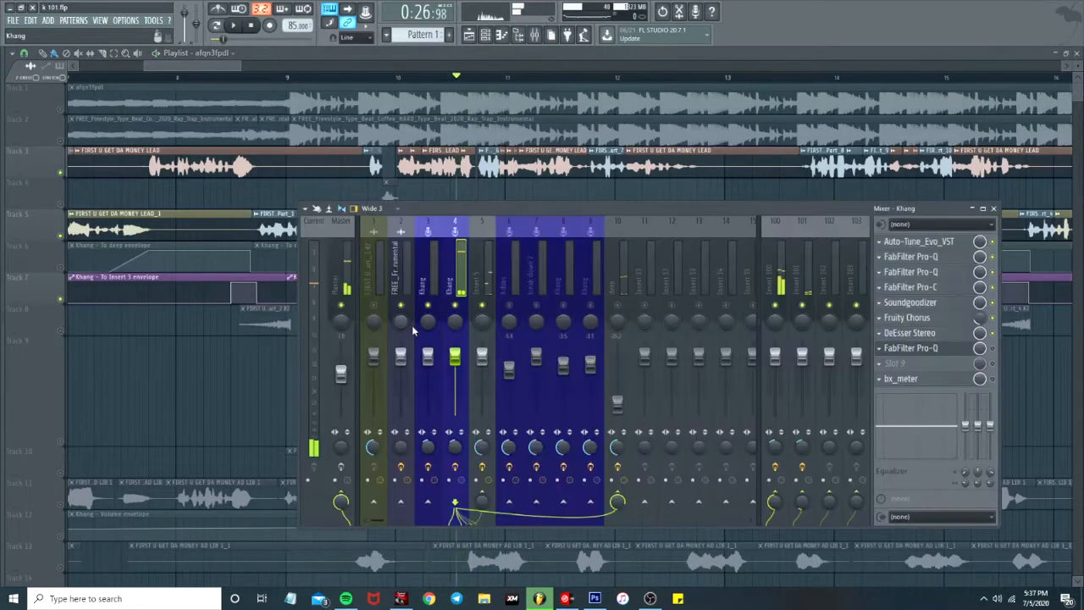
{"action": "key", "text": "space"}
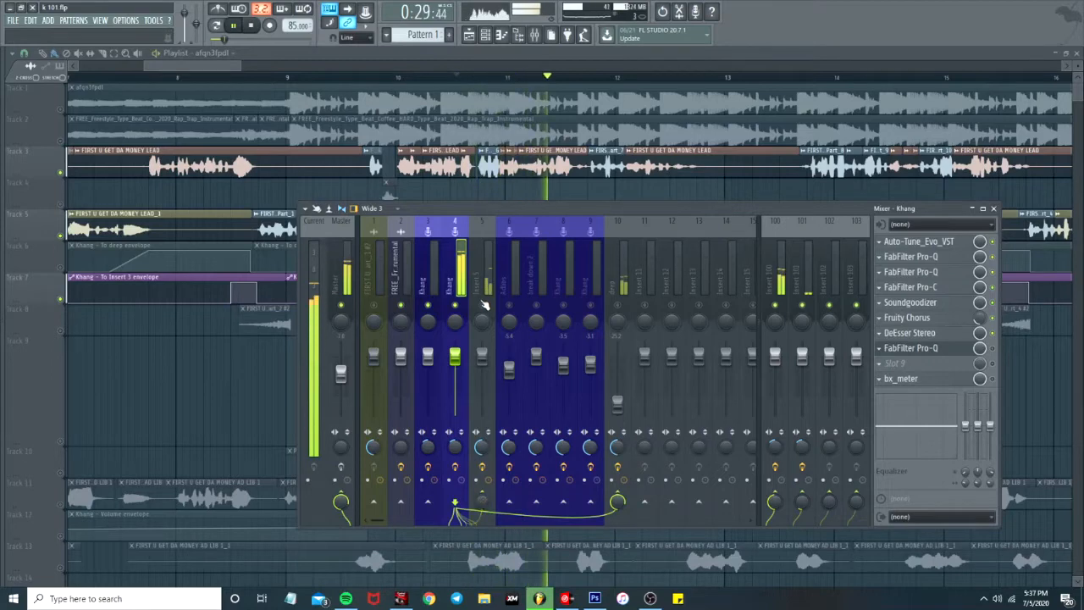
{"action": "key", "text": "space"}
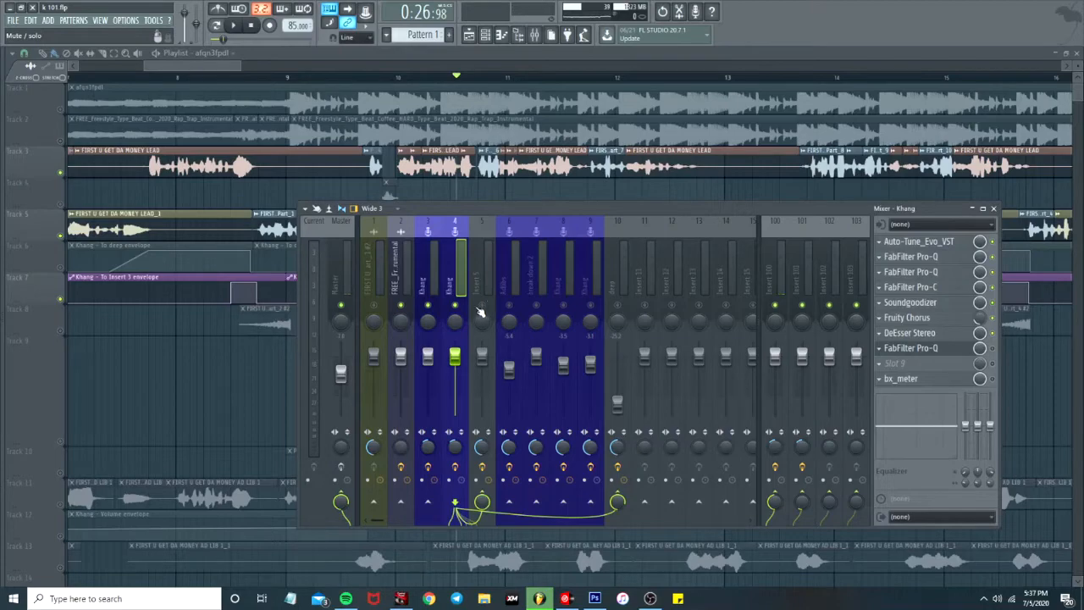
{"action": "key", "text": "space"}
{"action": "left_click", "coordinate": [187, 67]}
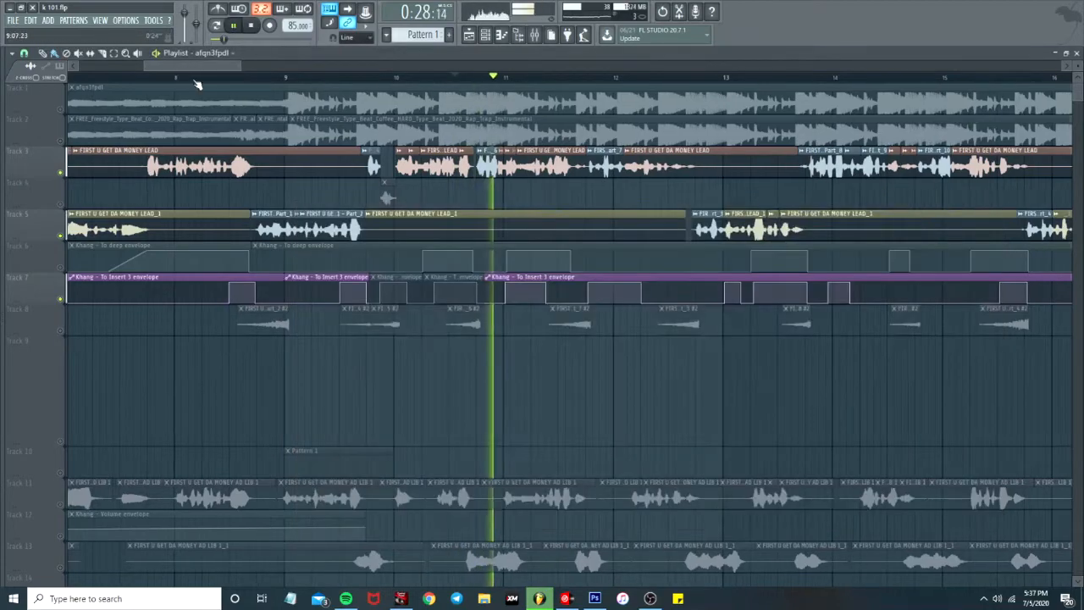
{"action": "scroll", "coordinate": [445, 310], "scroll_direction": "down", "scroll_amount": 3}
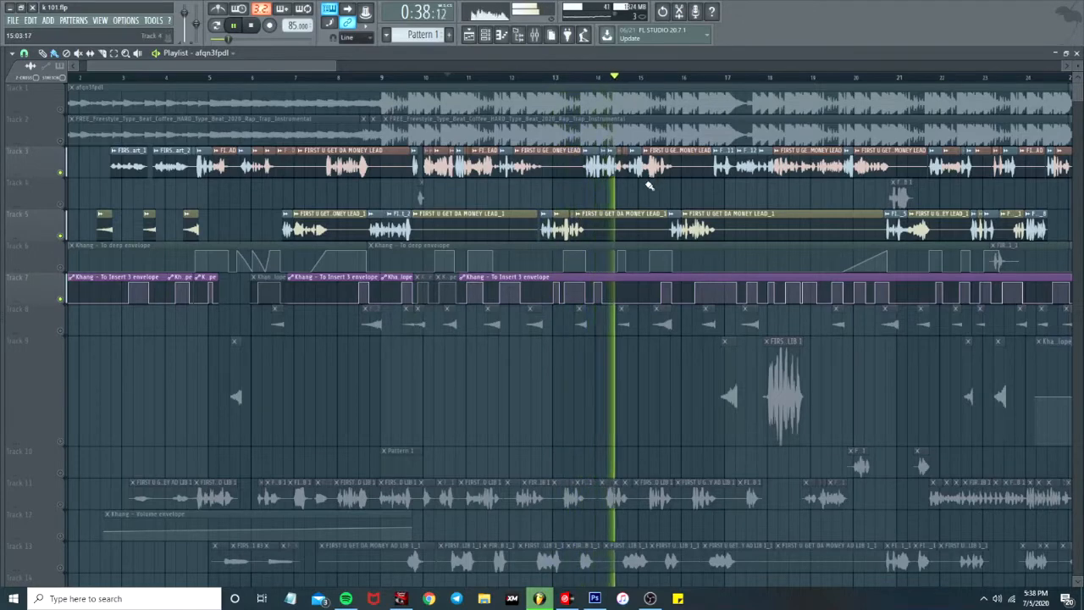
{"action": "key", "text": "space"}
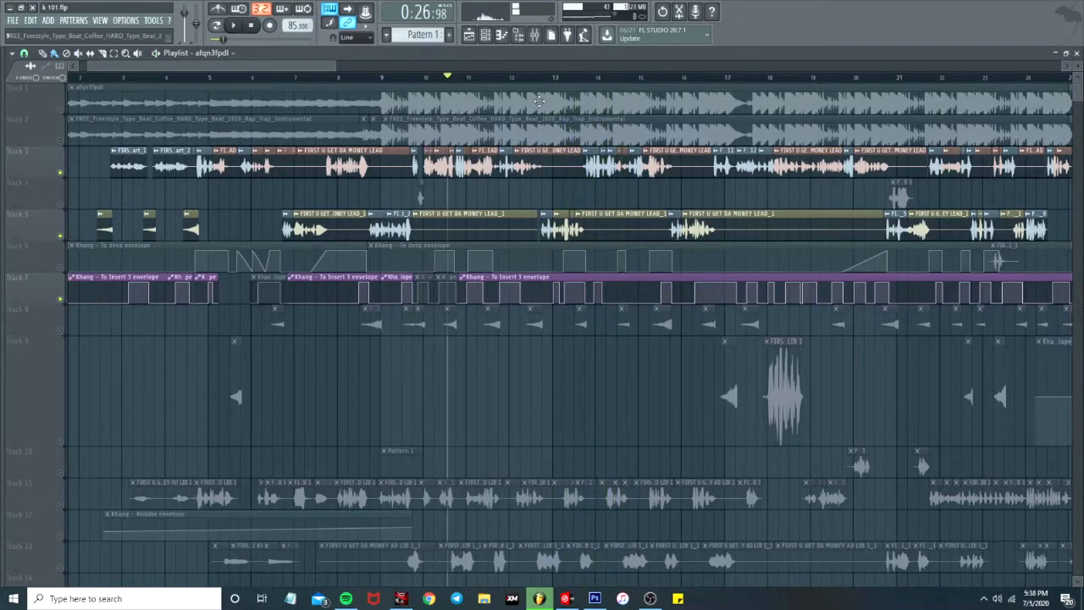
Review the ValhallaVintageVerb and Fruity parametric EQ 2 settings on insert 100, closing each plugin.
{"action": "left_click", "coordinate": [534, 37]}
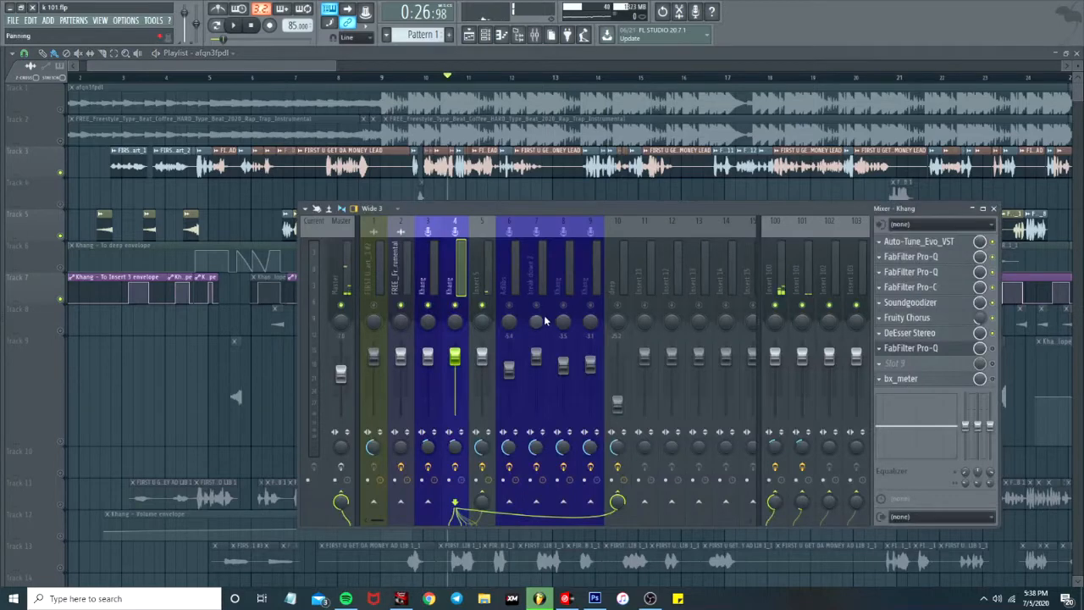
{"action": "left_click", "coordinate": [775, 279]}
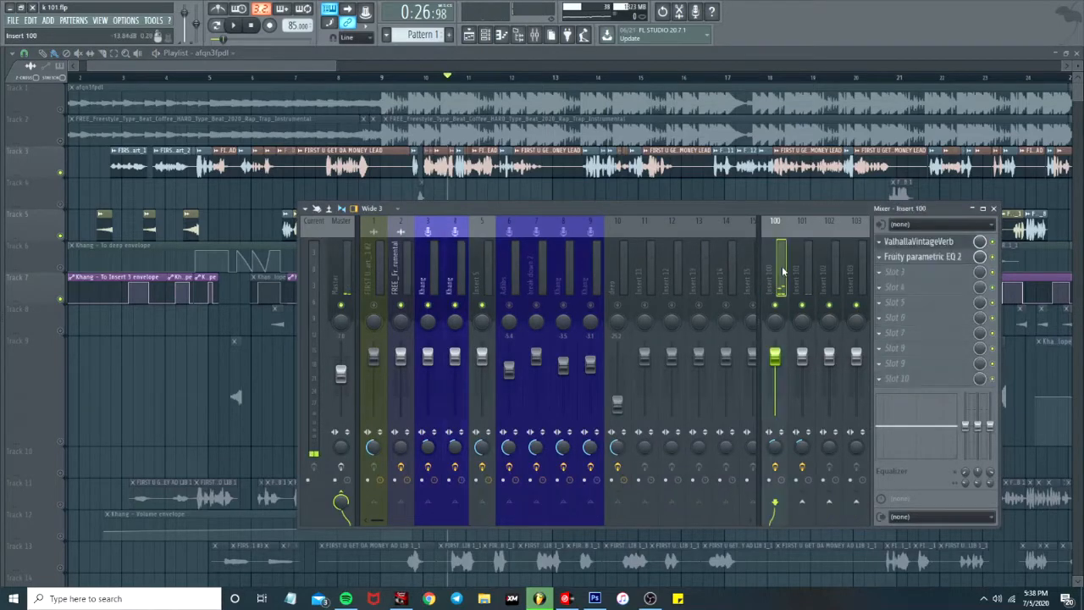
{"action": "left_click", "coordinate": [938, 242]}
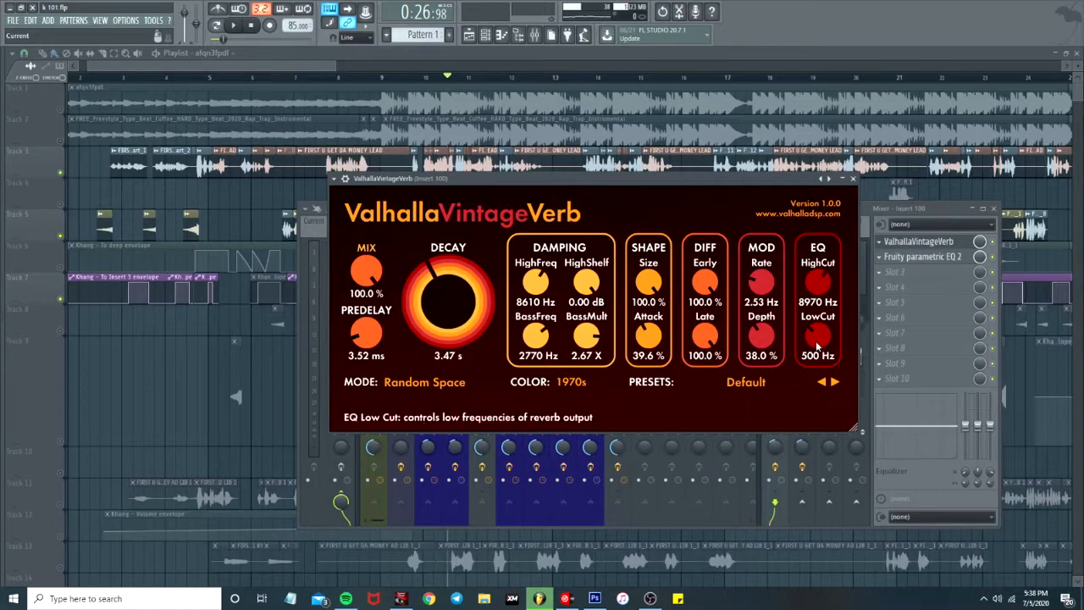
{"action": "left_click", "coordinate": [853, 179]}
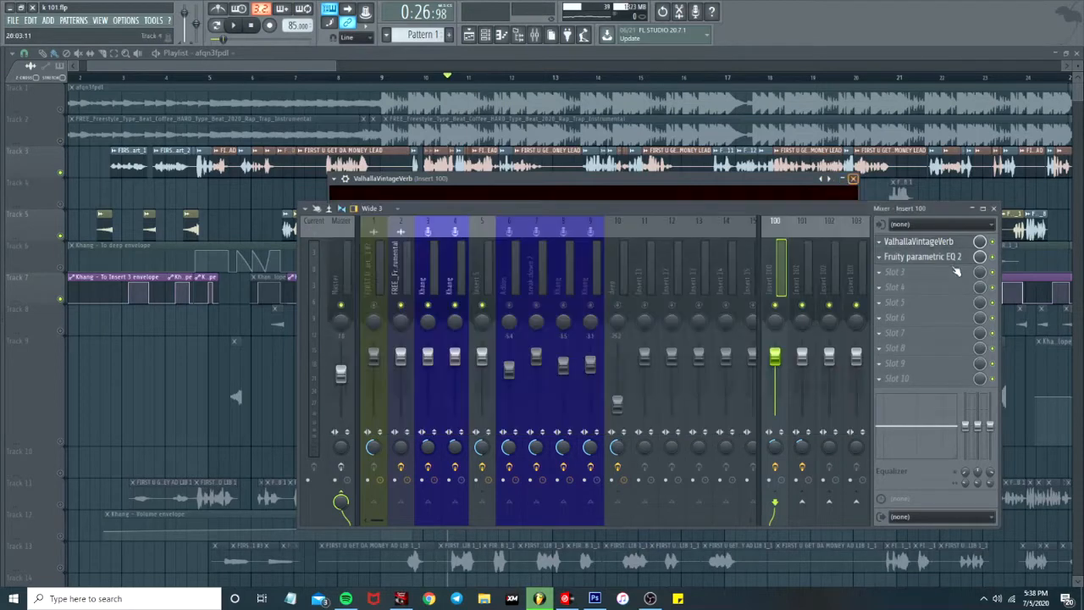
{"action": "left_click", "coordinate": [955, 256]}
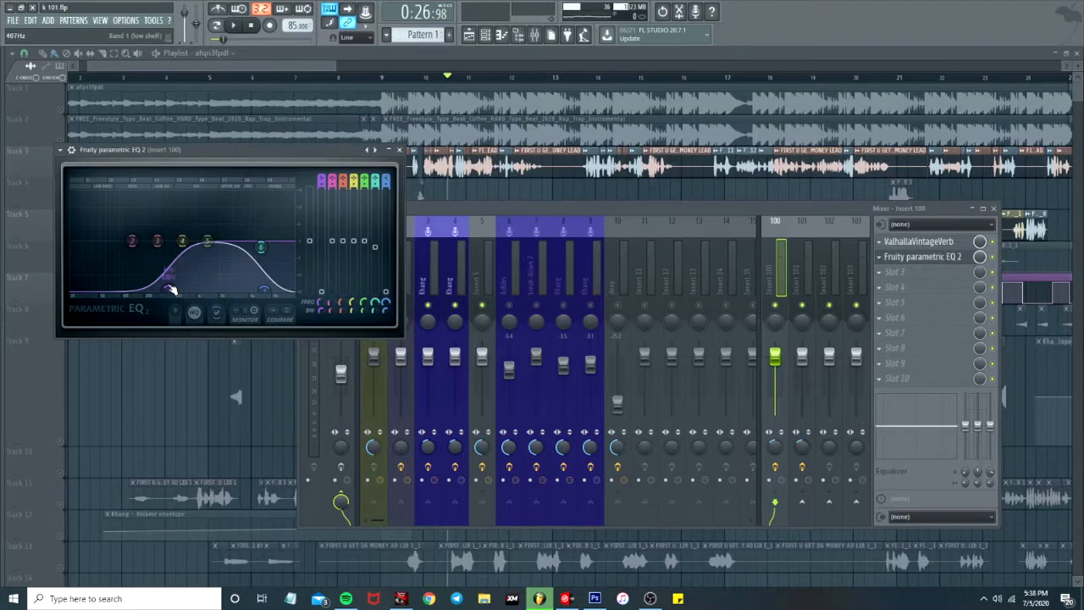
{"action": "left_click", "coordinate": [401, 150]}
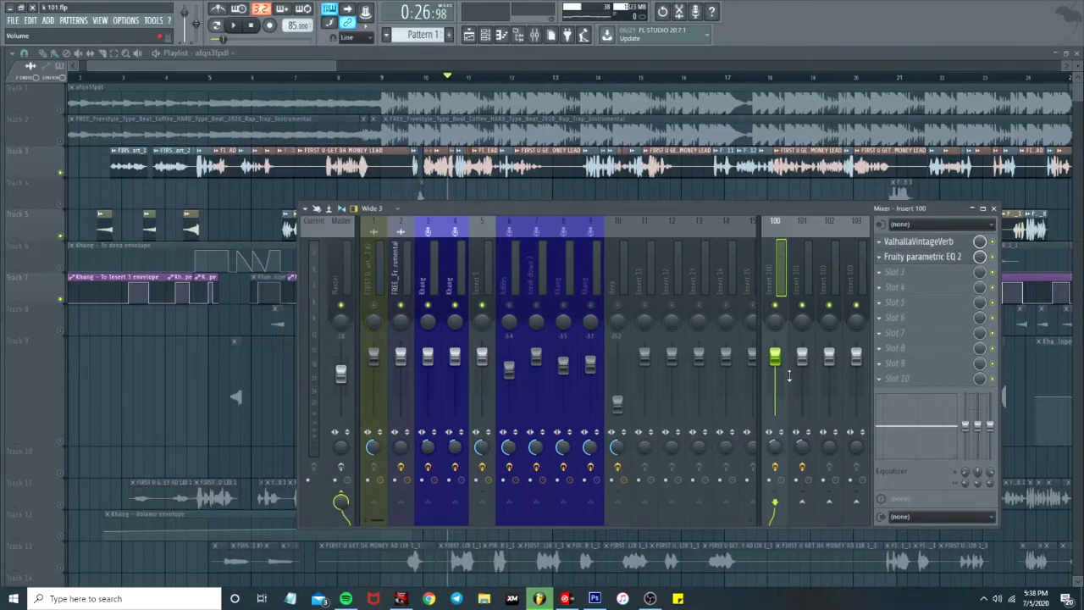
Review the ValhallaVintageVerb and Fruity parametric EQ 2 settings on insert 101, closing each plugin.
{"action": "left_click", "coordinate": [799, 254]}
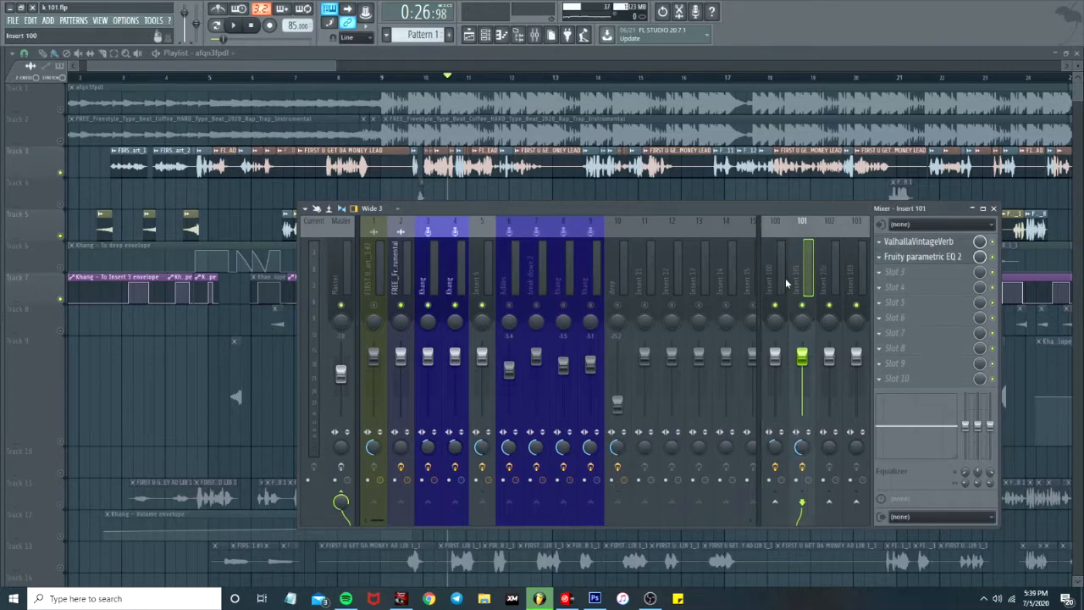
{"action": "left_click", "coordinate": [921, 242]}
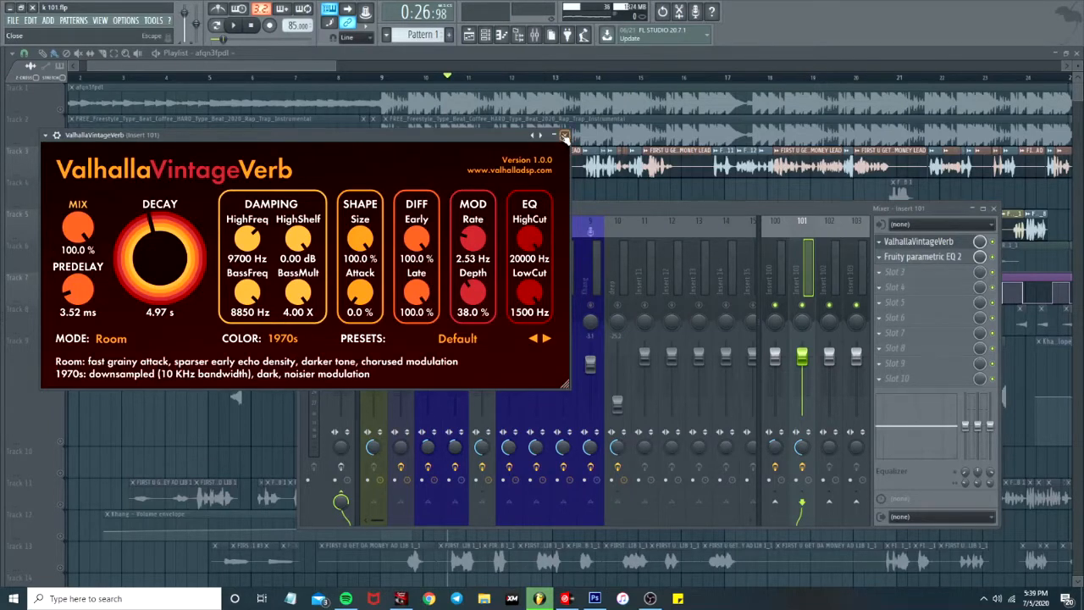
{"action": "left_click", "coordinate": [565, 137]}
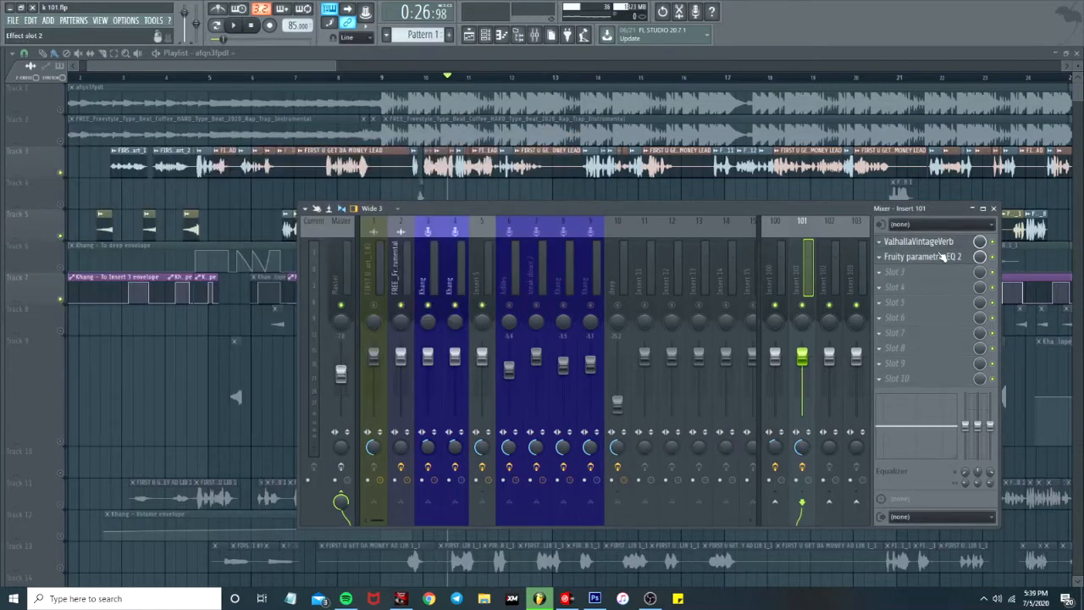
{"action": "left_click", "coordinate": [960, 262]}
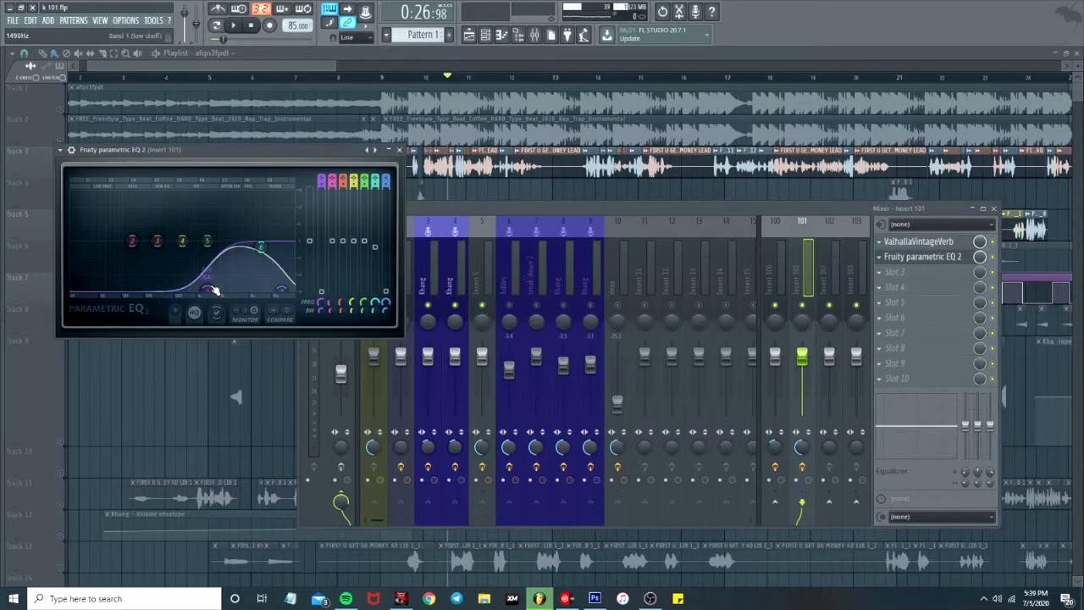
{"action": "left_click", "coordinate": [401, 153]}
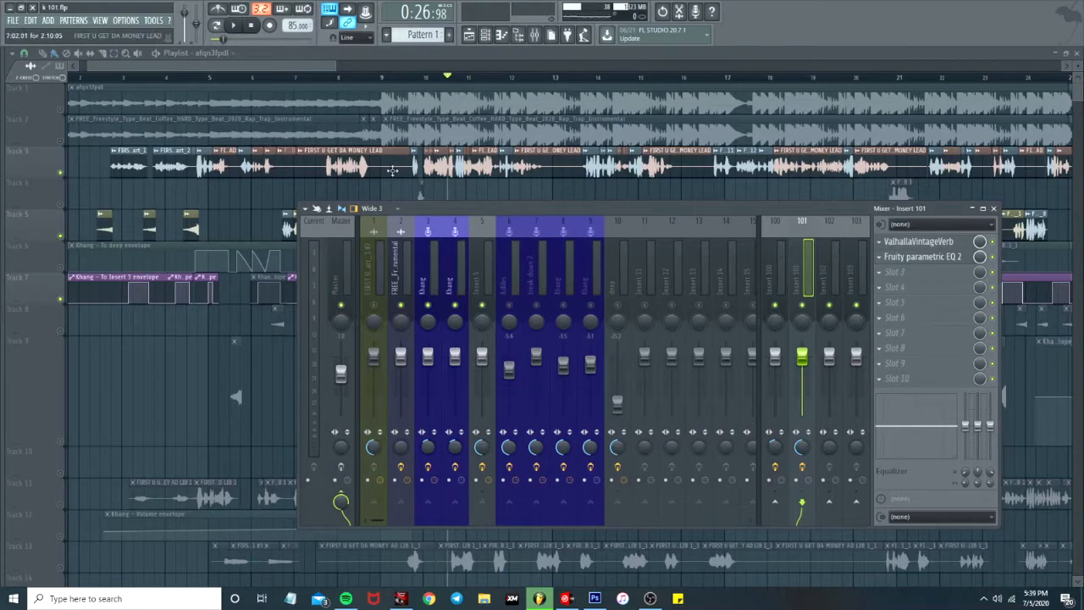
Review the Doubler2 Mono/Stereo settings on the deep insert and close the plugin.
{"action": "left_click", "coordinate": [618, 303]}
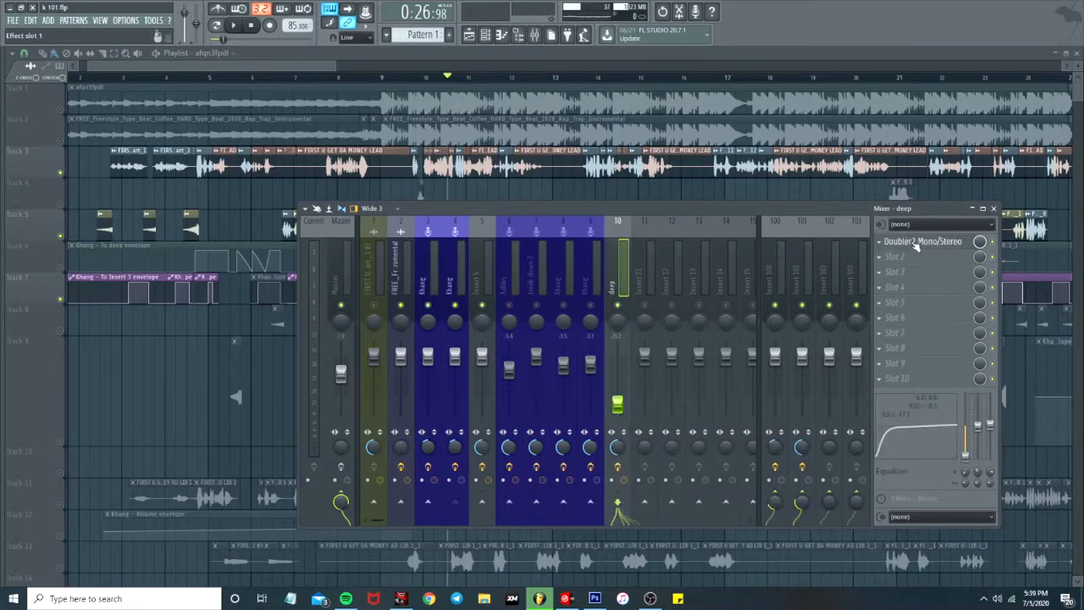
{"action": "left_click", "coordinate": [915, 243]}
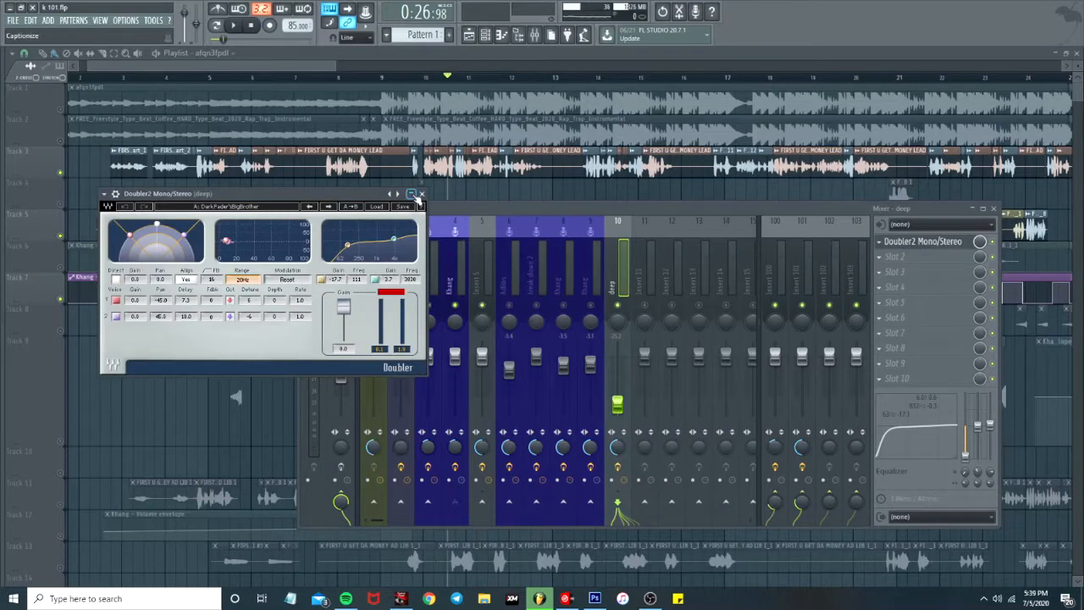
{"action": "left_click", "coordinate": [422, 193]}
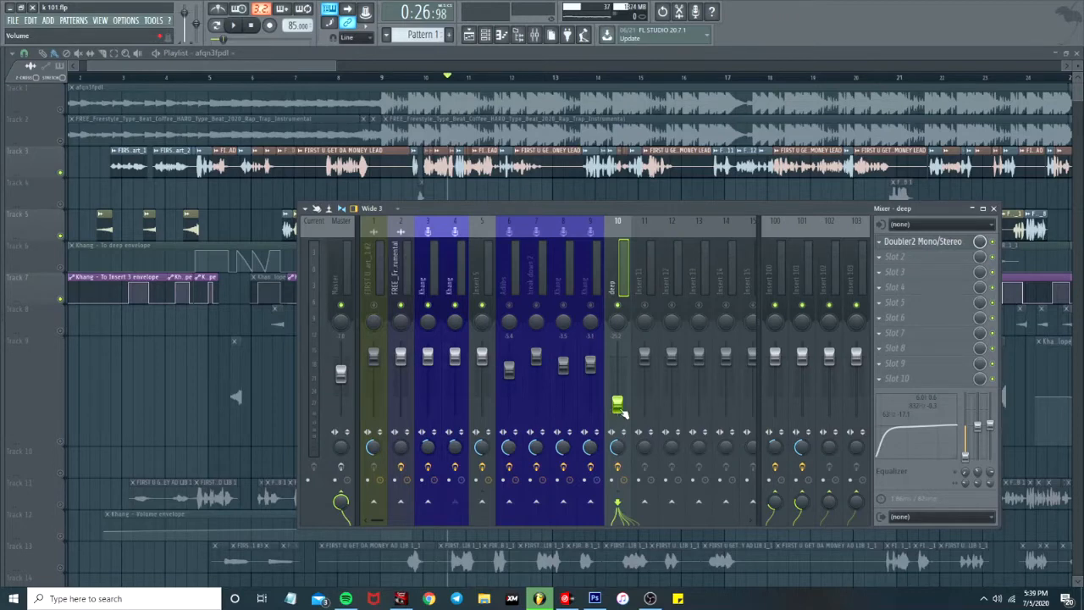
Show the automation clip option for insert 4's send to the deep insert, leaving the send unchanged.
{"action": "left_click", "coordinate": [446, 277]}
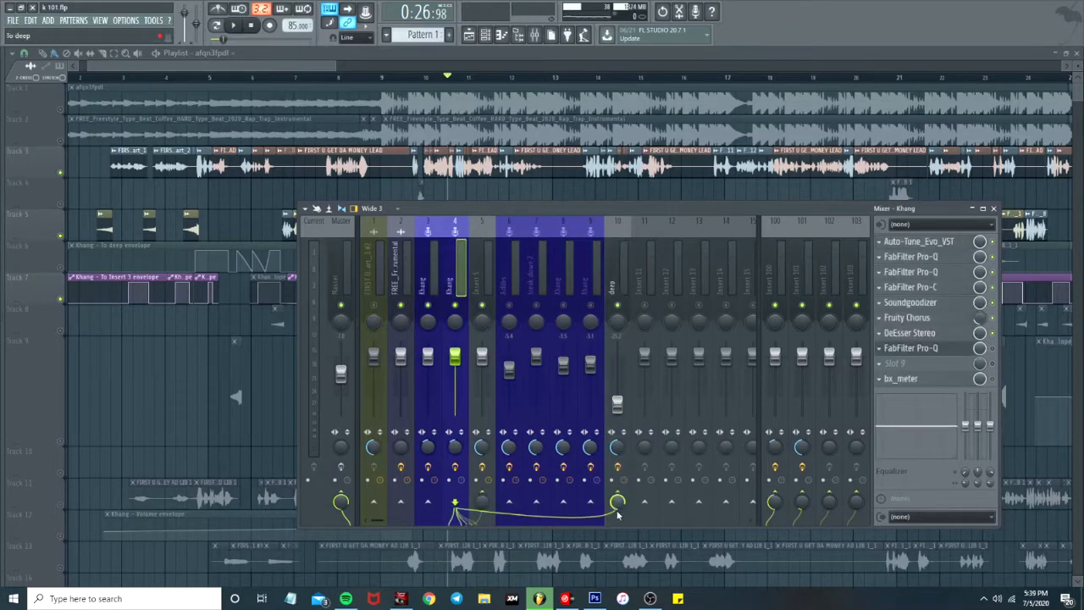
{"action": "right_click", "coordinate": [618, 502]}
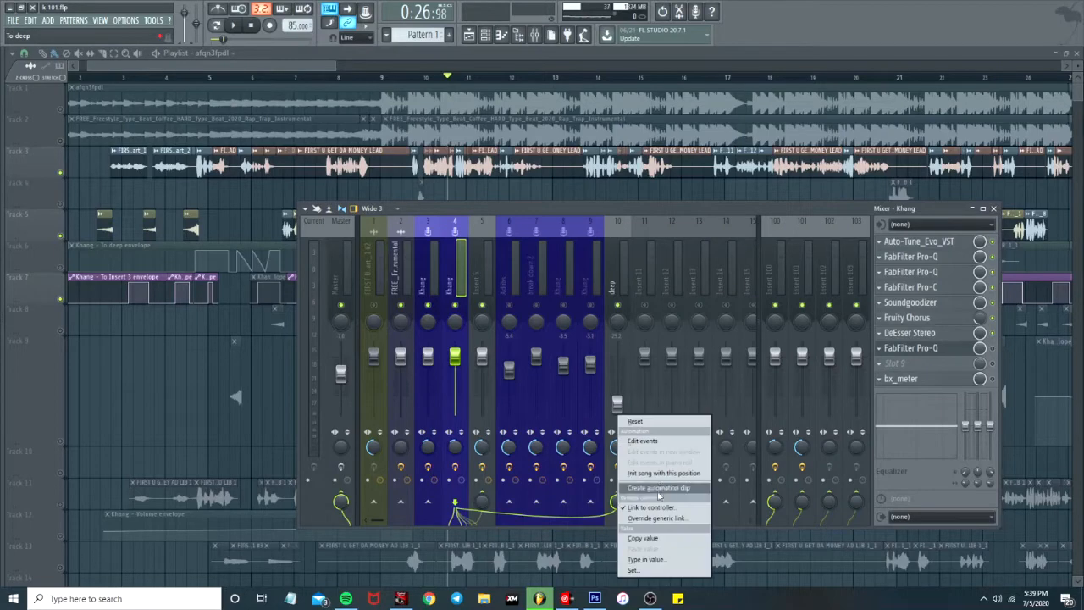
{"action": "left_click", "coordinate": [252, 110]}
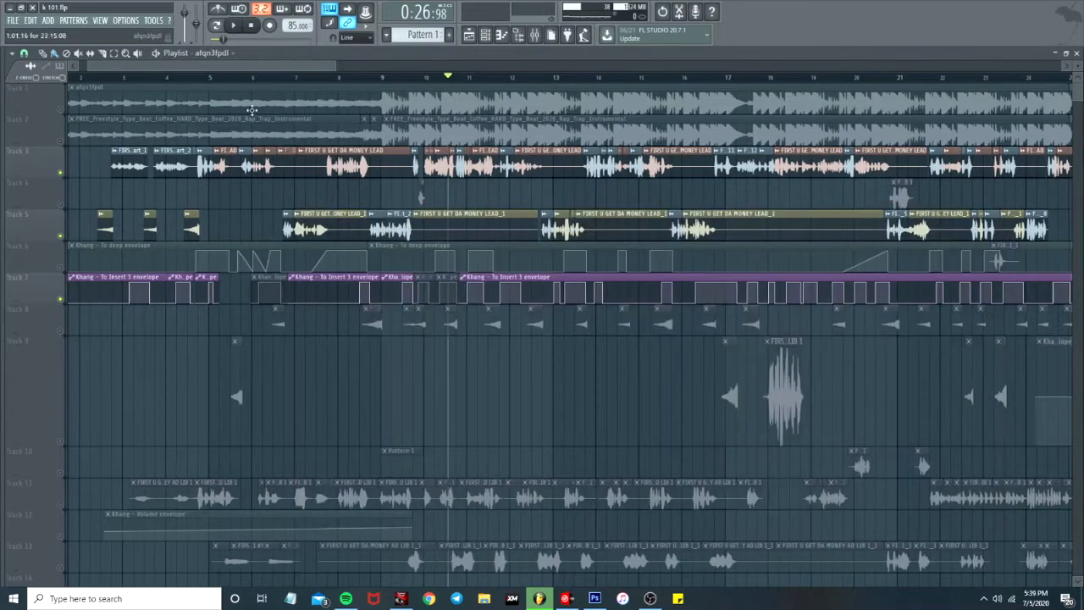
Unmute the deep-send envelope on track 6 and audition the vocals with it from about bar 4.5.
{"action": "left_click", "coordinate": [59, 269]}
{"action": "left_click", "coordinate": [190, 77]}
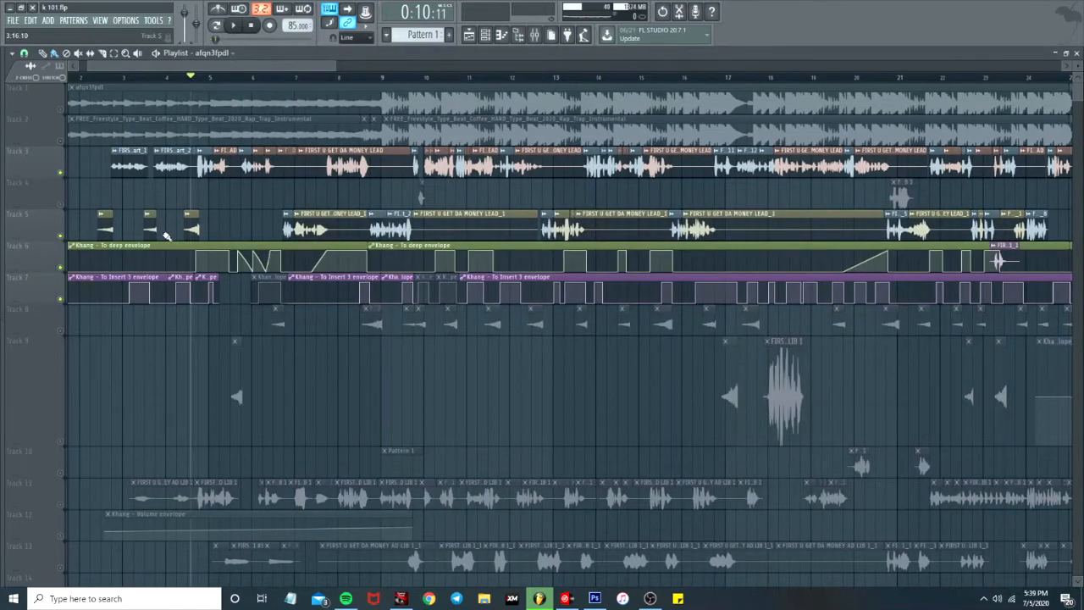
{"action": "scroll", "coordinate": [105, 288], "scroll_direction": "up", "scroll_amount": 5}
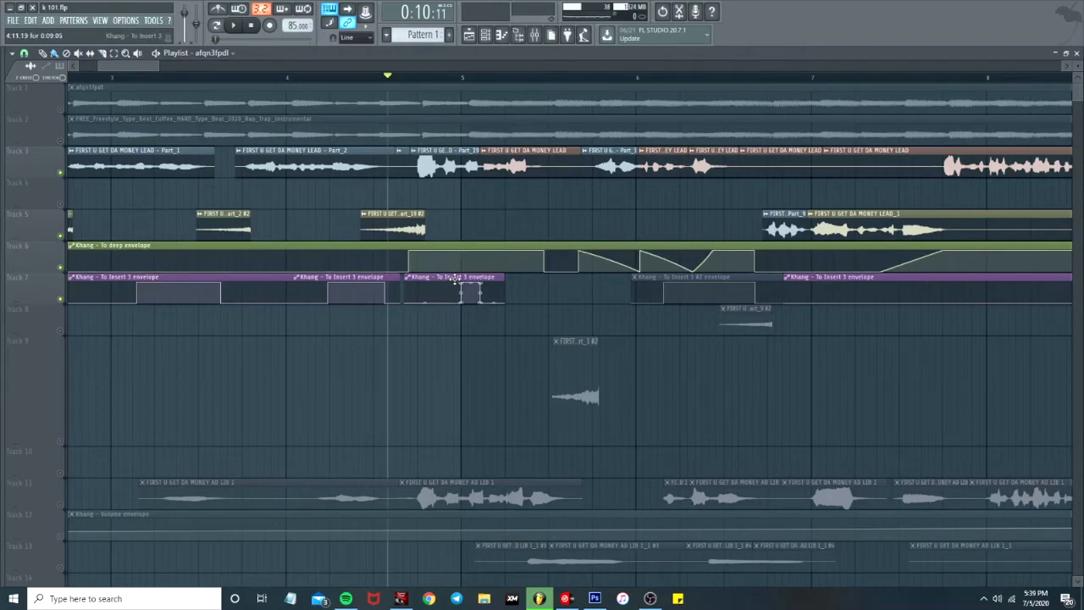
{"action": "key", "text": "space"}
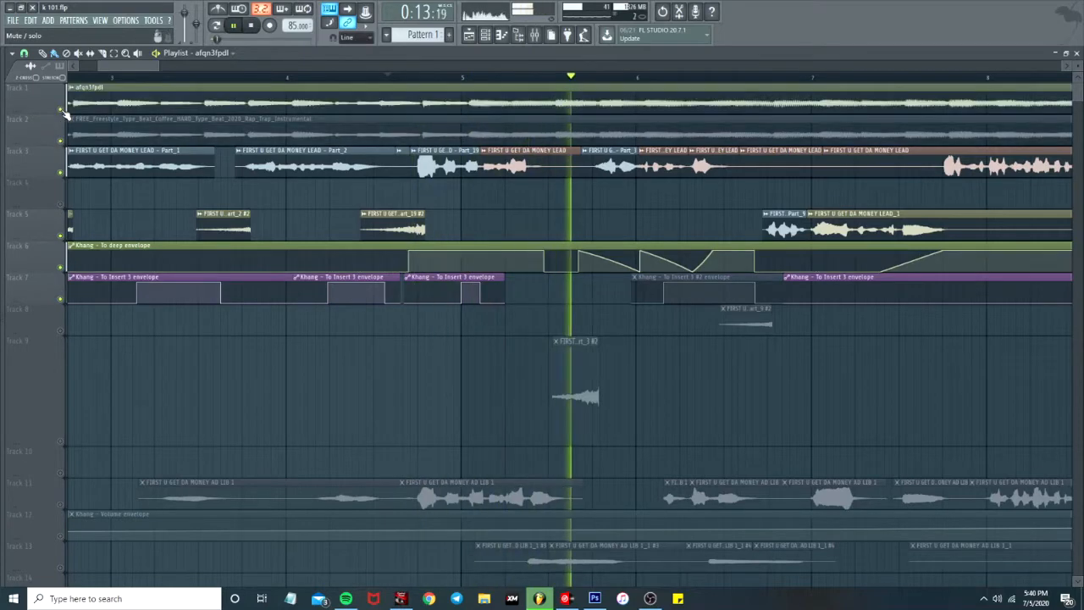
{"action": "scroll", "coordinate": [202, 182], "scroll_direction": "down", "scroll_amount": 3}
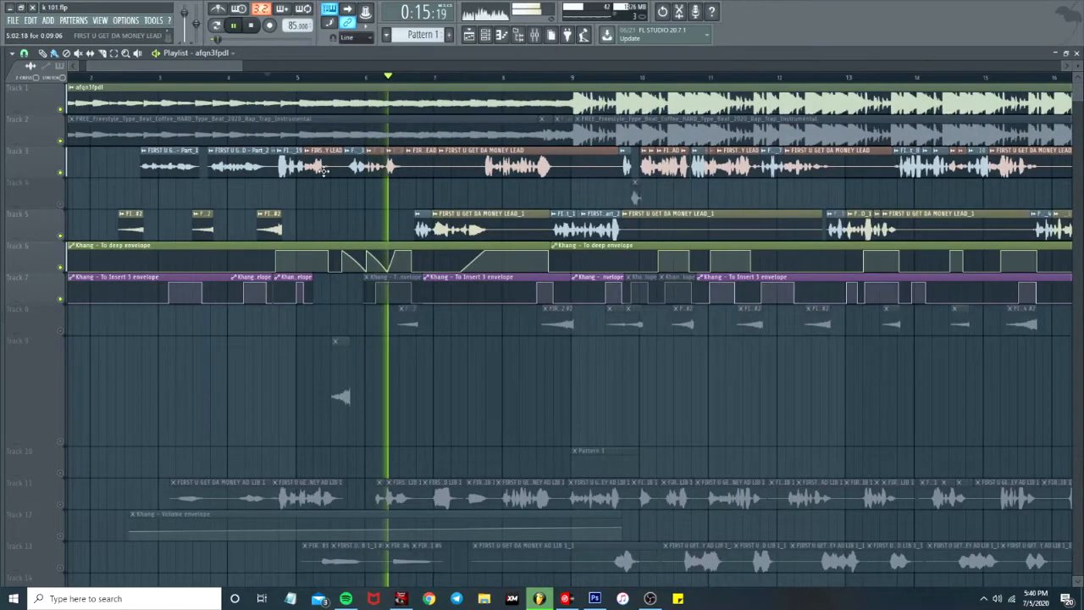
{"action": "left_click_drag", "start_coordinate": [172, 64], "coordinate": [193, 65]}
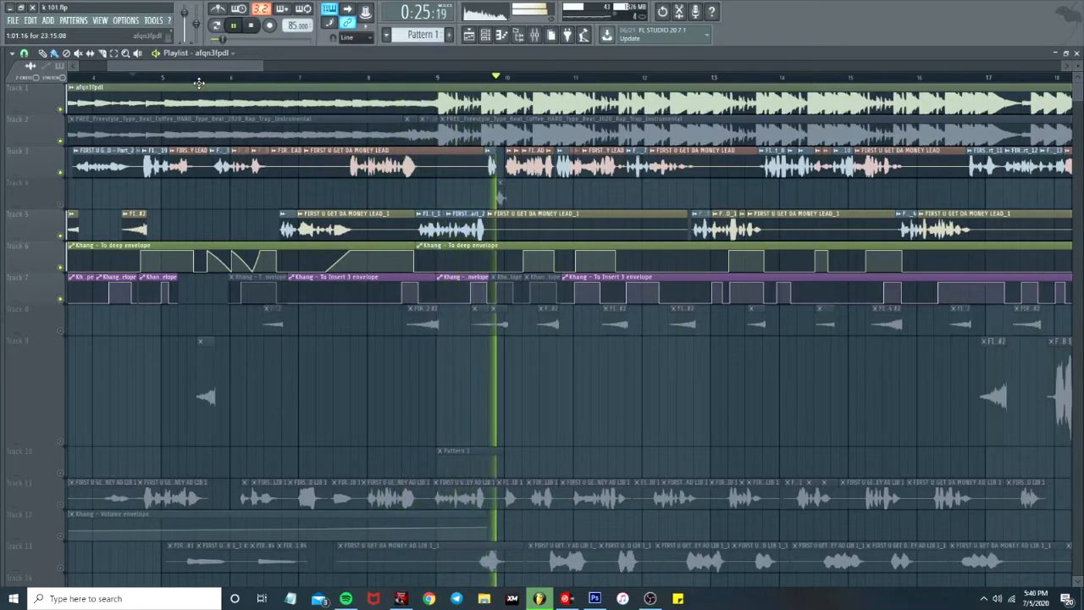
{"action": "key", "text": "space"}
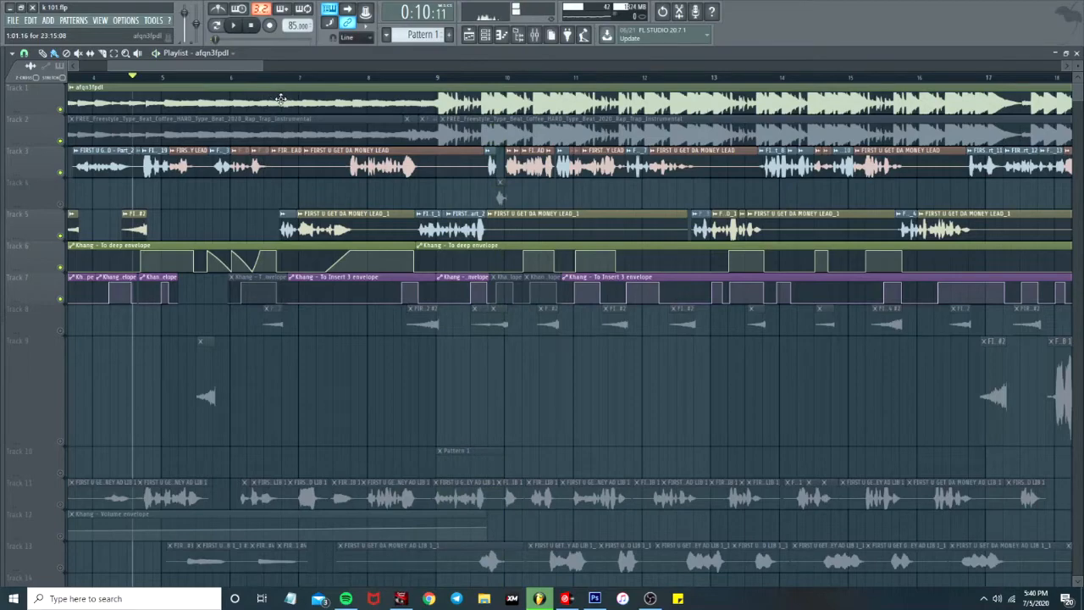
Move the playback position to about bar 9.6 and unmute playlist tracks 8 through 13.
{"action": "left_click", "coordinate": [481, 81]}
{"action": "scroll", "coordinate": [508, 201], "scroll_direction": "down", "scroll_amount": 2, "text": "ctrl"}
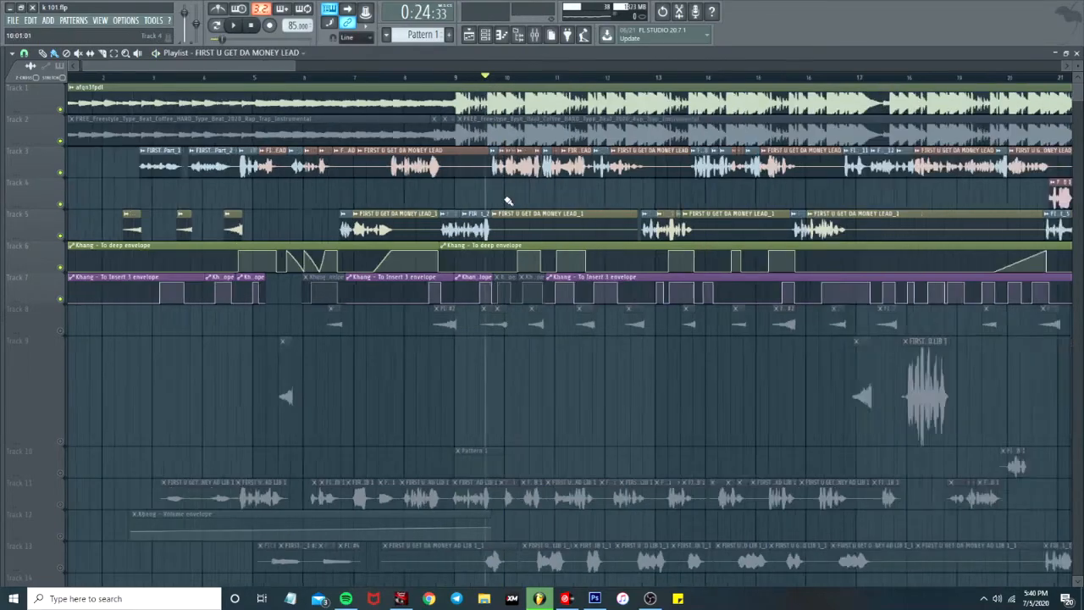
{"action": "scroll", "coordinate": [508, 201], "scroll_direction": "down", "scroll_amount": 1, "text": "ctrl"}
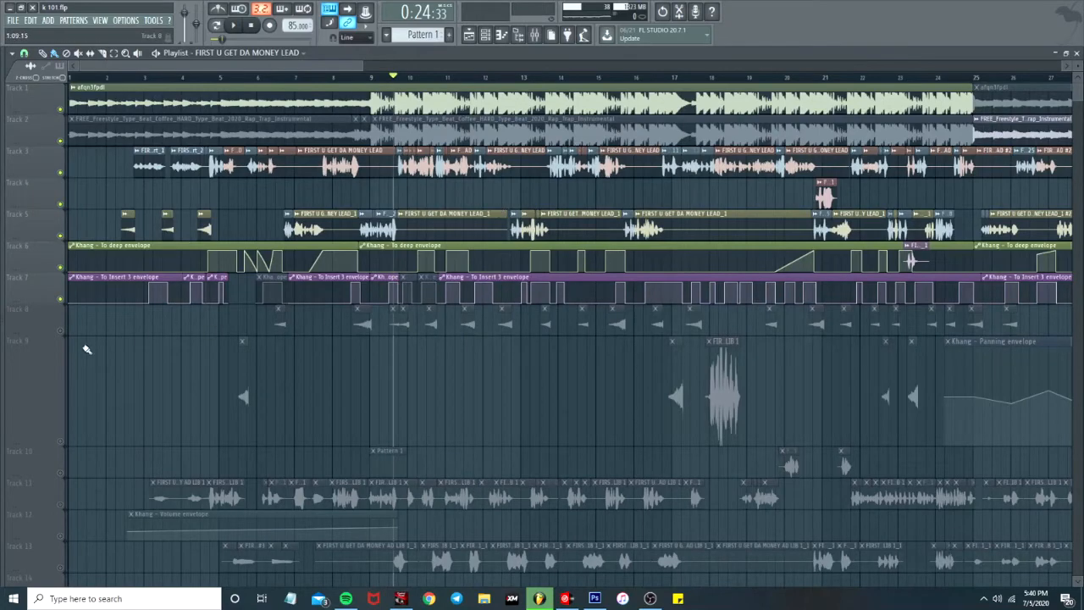
{"action": "left_click_drag", "start_coordinate": [64, 337], "coordinate": [63, 563]}
{"action": "scroll", "coordinate": [63, 562], "scroll_direction": "down", "scroll_amount": 3}
{"action": "scroll", "coordinate": [259, 442], "scroll_direction": "up", "scroll_amount": 3}
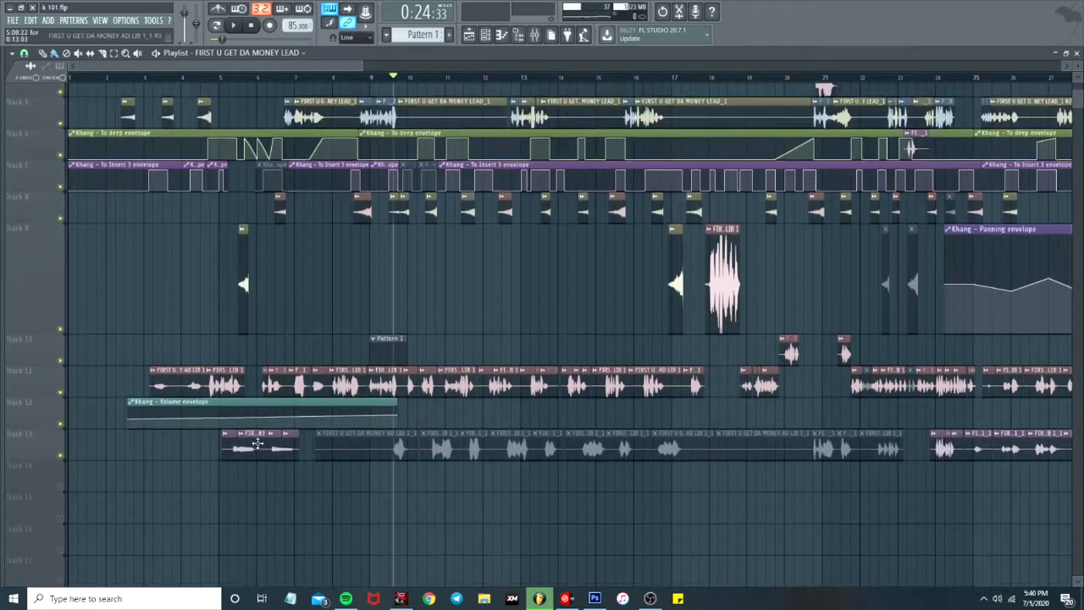
Delete the muted clips on tracks 10 and 11 after about bar 49.
{"action": "scroll", "coordinate": [262, 445], "scroll_direction": "down", "scroll_amount": 4, "text": "ctrl"}
{"action": "scroll", "coordinate": [610, 471], "scroll_direction": "down", "scroll_amount": 2, "text": "ctrl"}
{"action": "scroll", "coordinate": [609, 472], "scroll_direction": "down", "scroll_amount": 3}
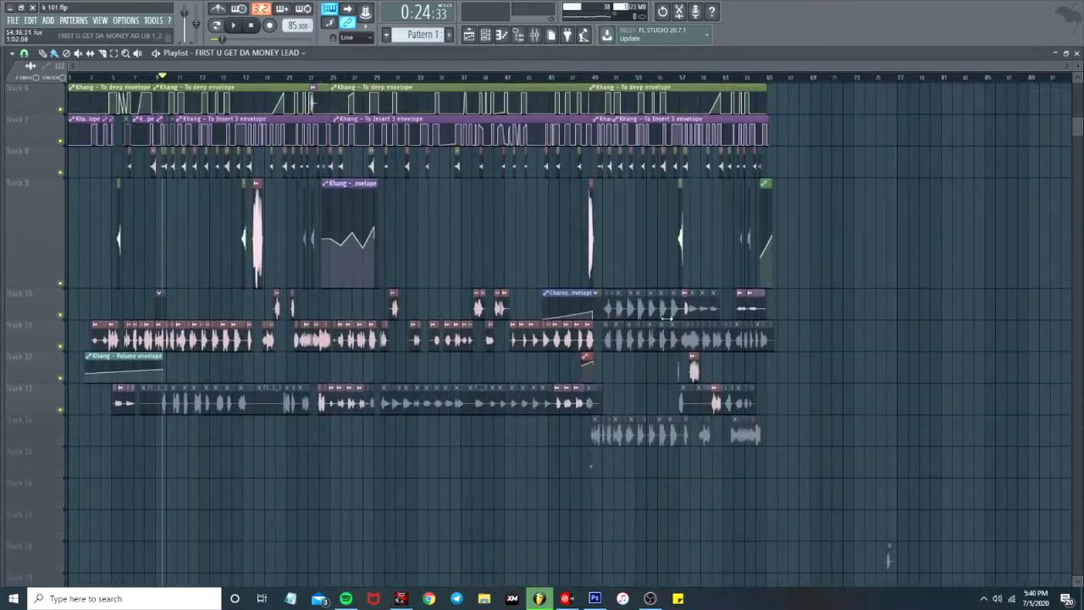
{"action": "mouse_move", "coordinate": [652, 313]}
{"action": "left_mouse_down"}
{"action": "mouse_move", "coordinate": [603, 314]}
{"action": "mouse_move", "coordinate": [798, 343]}
{"action": "left_mouse_up"}
{"action": "left_click", "coordinate": [706, 312]}
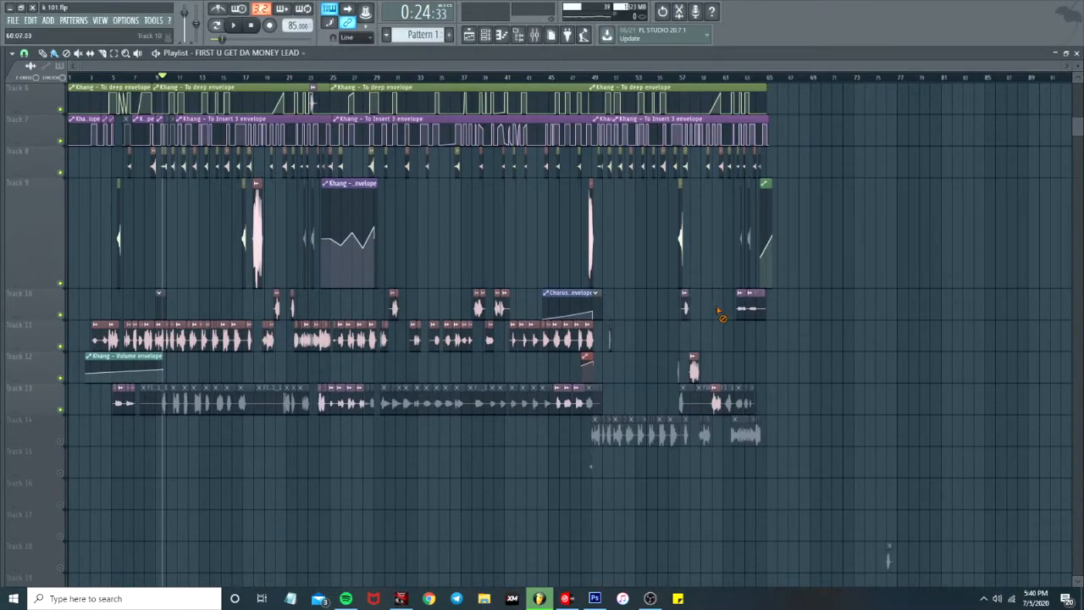
Unmute tracks 14 and 15 and delete the muted leftover clips on tracks 13, 14 and 15.
{"action": "left_click", "coordinate": [61, 441]}
{"action": "left_click", "coordinate": [60, 473]}
{"action": "mouse_move", "coordinate": [632, 477]}
{"action": "left_mouse_down"}
{"action": "mouse_move", "coordinate": [387, 402]}
{"action": "mouse_move", "coordinate": [140, 403]}
{"action": "left_mouse_up"}
{"action": "left_click_drag", "start_coordinate": [753, 434], "coordinate": [680, 382]}
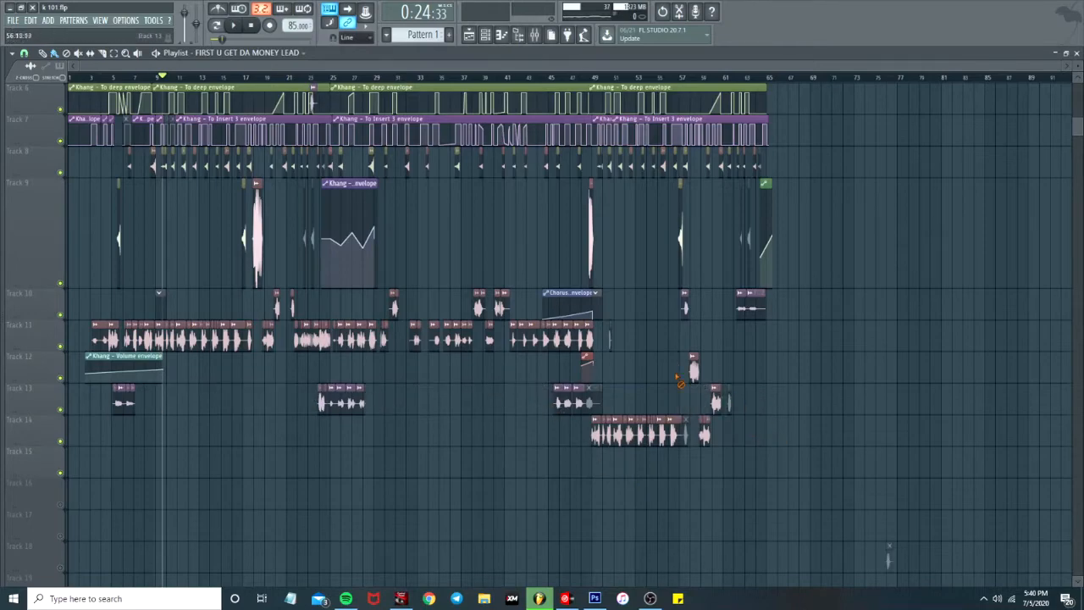
Delete the muted clips on track 9 around bars 22 and 63.
{"action": "left_click_drag", "start_coordinate": [737, 241], "coordinate": [754, 239]}
{"action": "scroll", "coordinate": [274, 243], "scroll_direction": "up", "scroll_amount": 3}
{"action": "left_click_drag", "start_coordinate": [414, 240], "coordinate": [353, 240]}
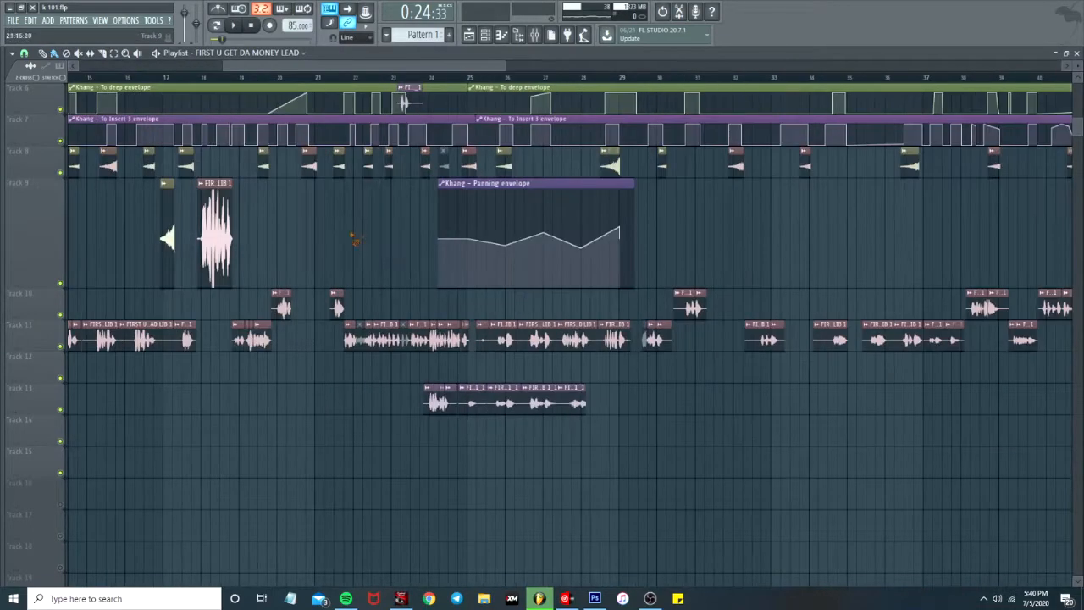
{"action": "scroll", "coordinate": [353, 239], "scroll_direction": "down", "scroll_amount": 2}
{"action": "scroll", "coordinate": [177, 374], "scroll_direction": "up", "scroll_amount": 1}
{"action": "left_click_drag", "start_coordinate": [216, 68], "coordinate": [120, 70]}
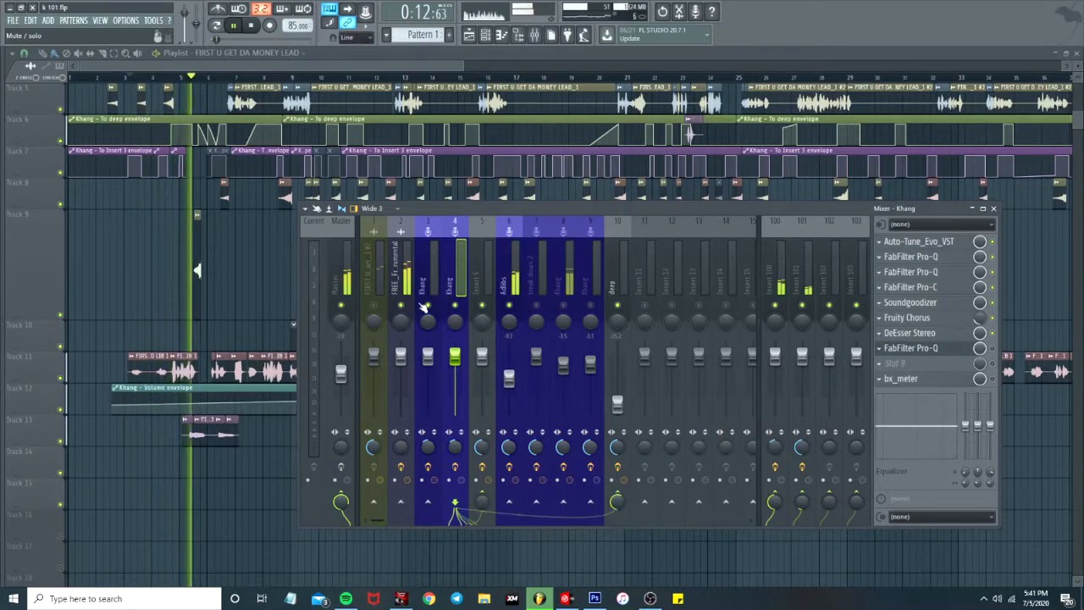
Stop playback and reset the master track's volume to its default.
{"action": "key", "text": "space"}
{"action": "right_click", "coordinate": [341, 372]}
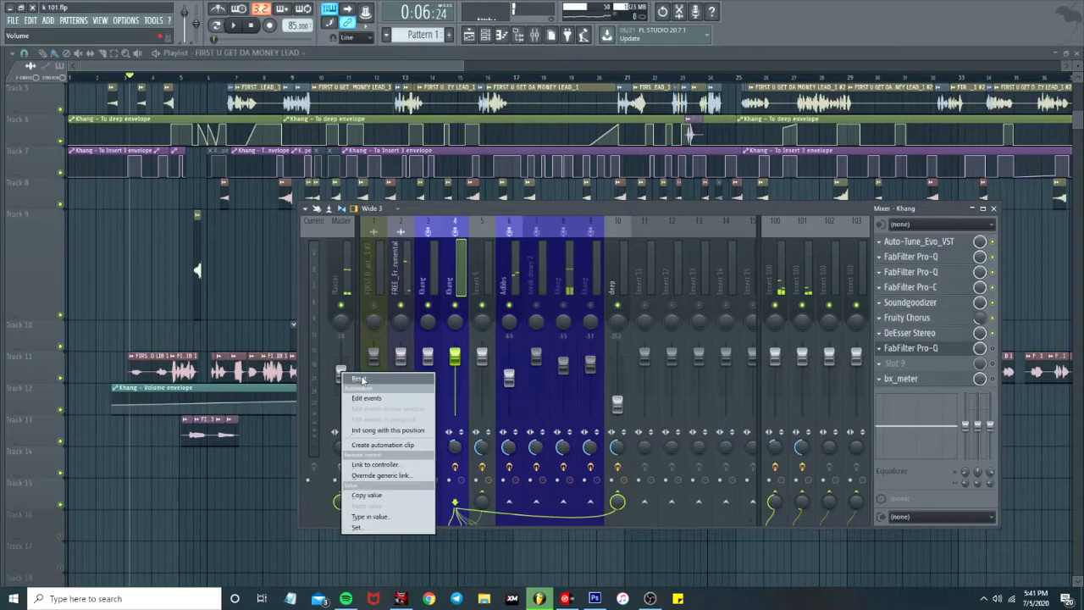
{"action": "left_click", "coordinate": [360, 379]}
Return to the playlist and unmute the lead vocals on track 3.
{"action": "key", "text": "F9"}
{"action": "scroll", "coordinate": [59, 113], "scroll_direction": "up", "scroll_amount": 3}
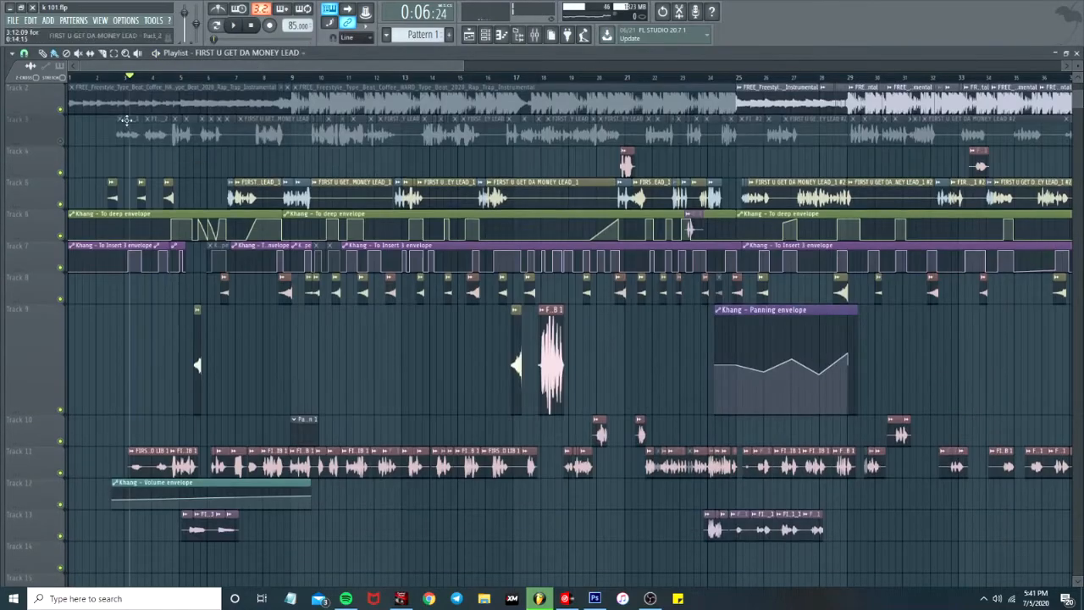
{"action": "left_click", "coordinate": [59, 144]}
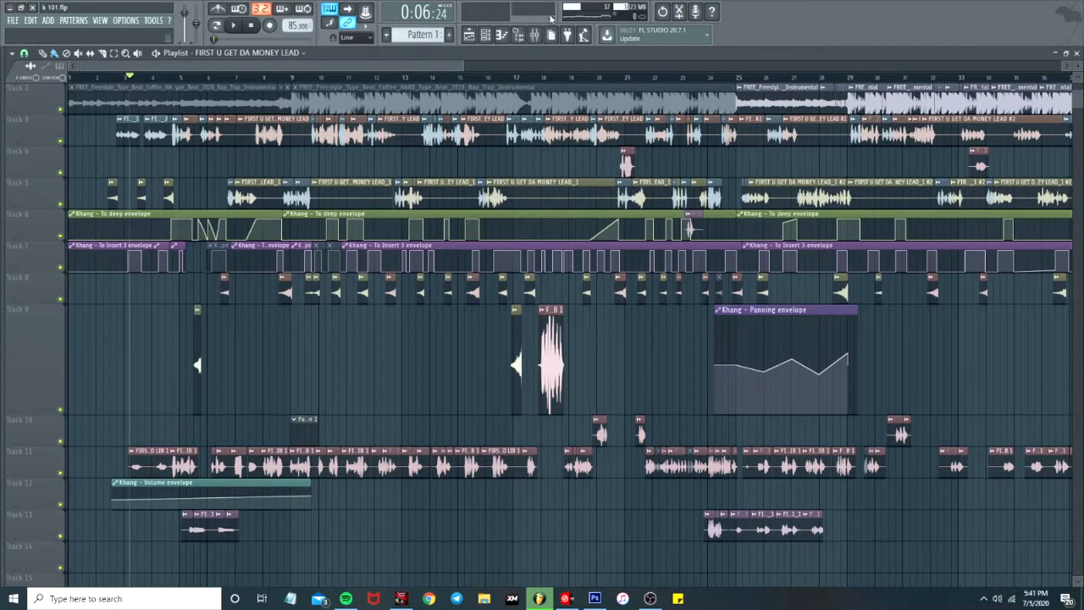
Audition the full arrangement from about bar 3 while watching the mixer levels, selecting the Adlibs insert.
{"action": "key", "text": "space"}
{"action": "key", "text": "F9"}
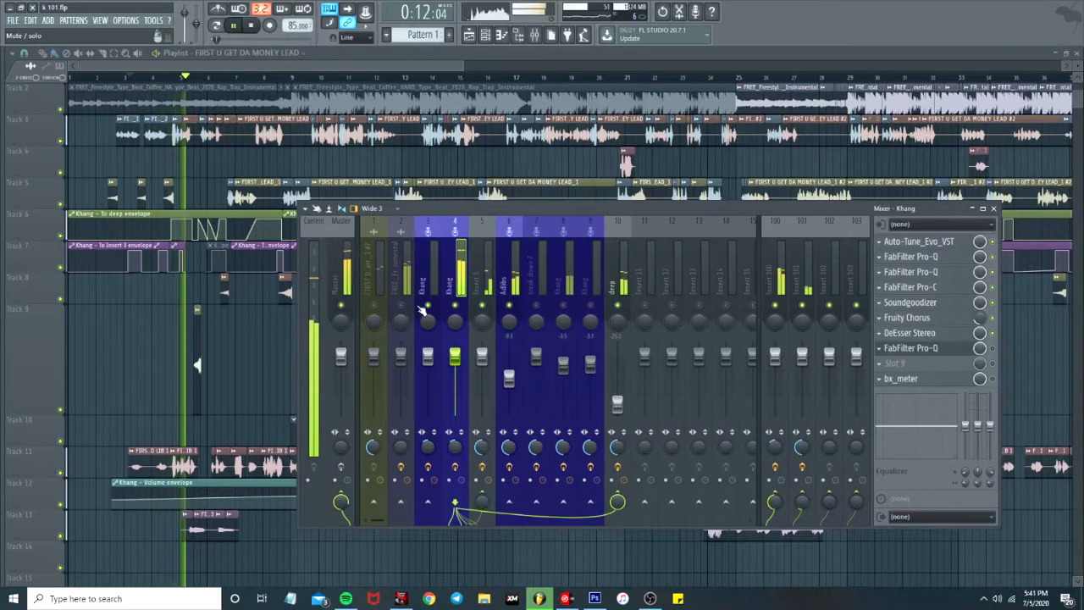
{"action": "left_click", "coordinate": [516, 281]}
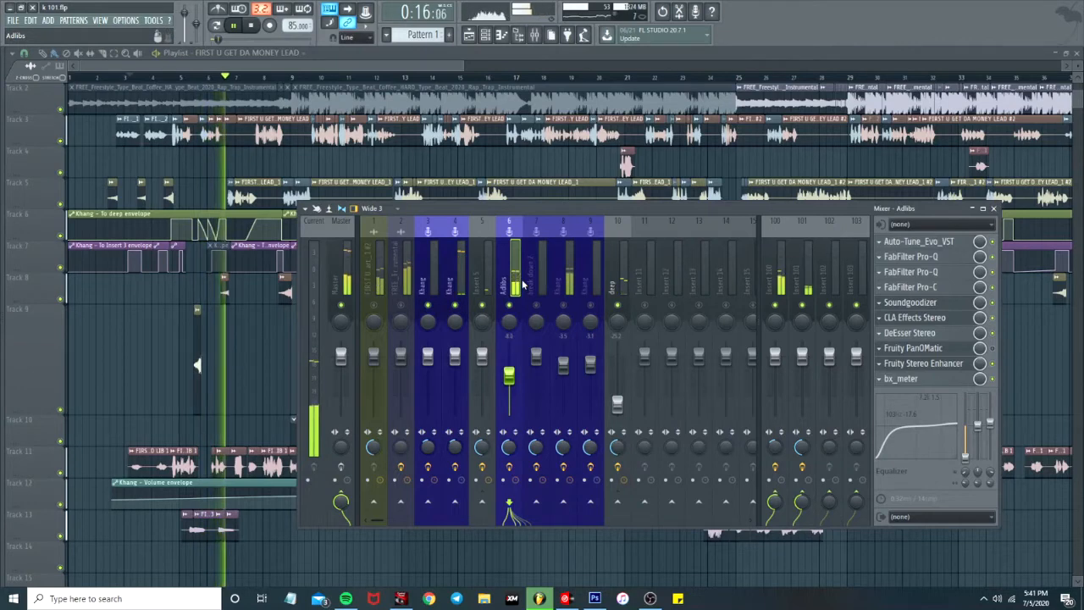
{"action": "key", "text": "space"}
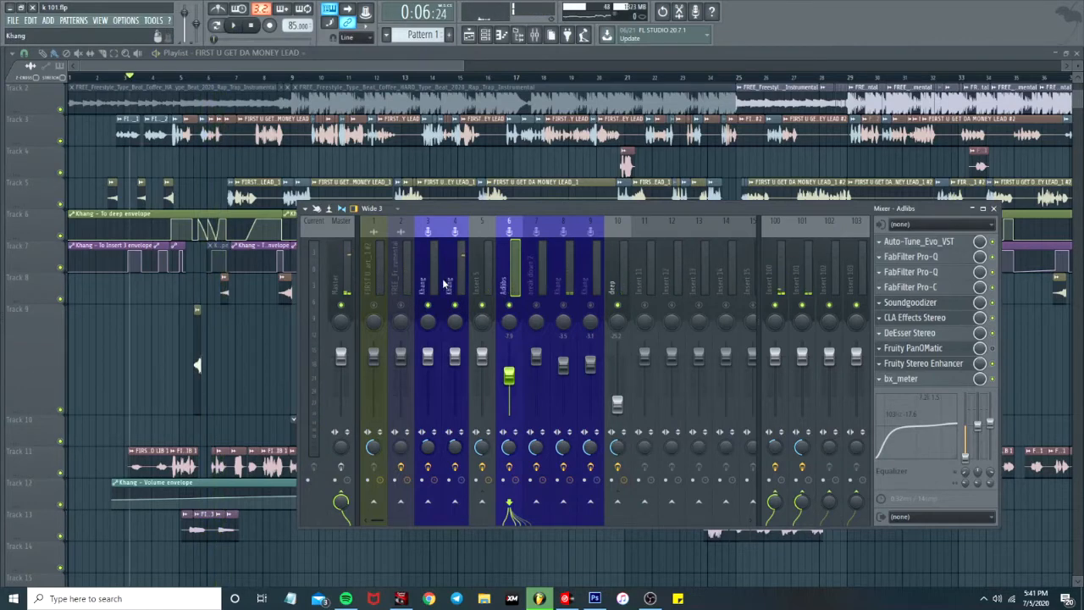
Review the CLA Effects, Soundgoodizer, Pro-C compressor and both Pro-Q equalizers in the Adlibs insert's effect chain.
{"action": "left_click", "coordinate": [936, 319]}
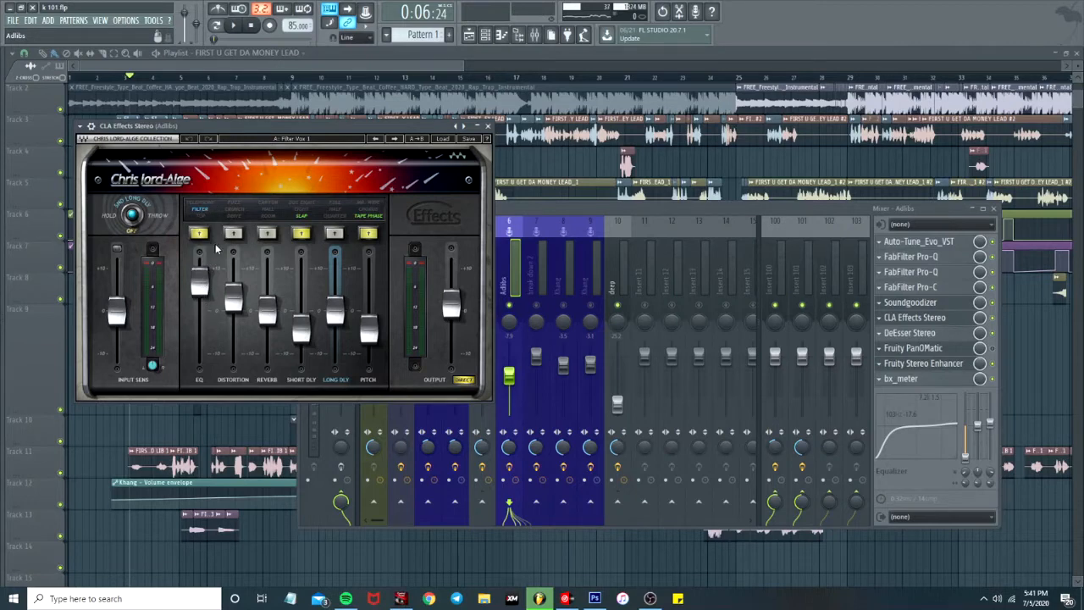
{"action": "left_click", "coordinate": [488, 125]}
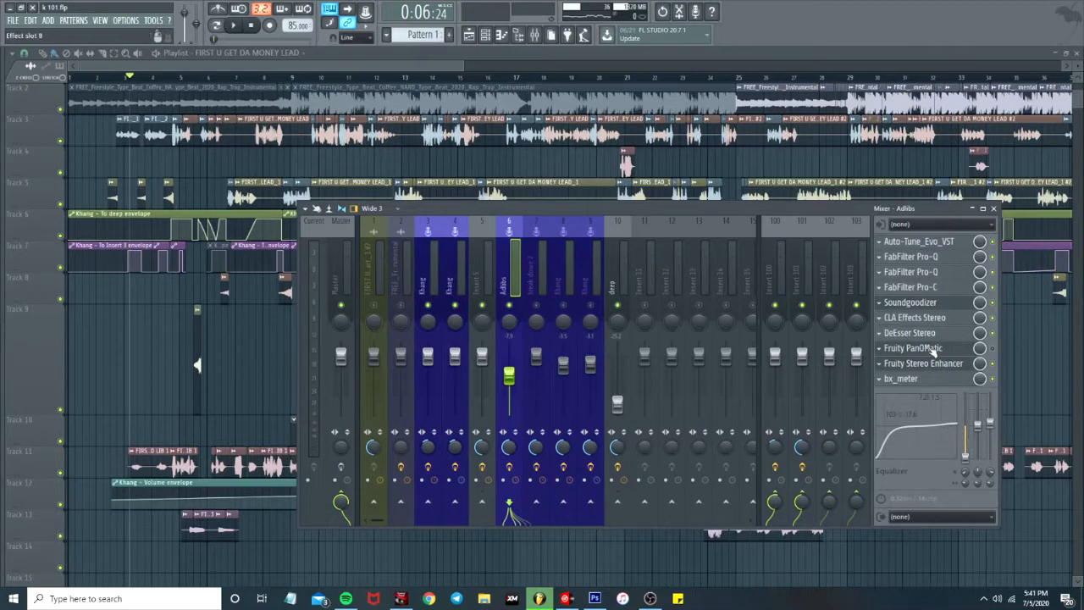
{"action": "left_click", "coordinate": [913, 303]}
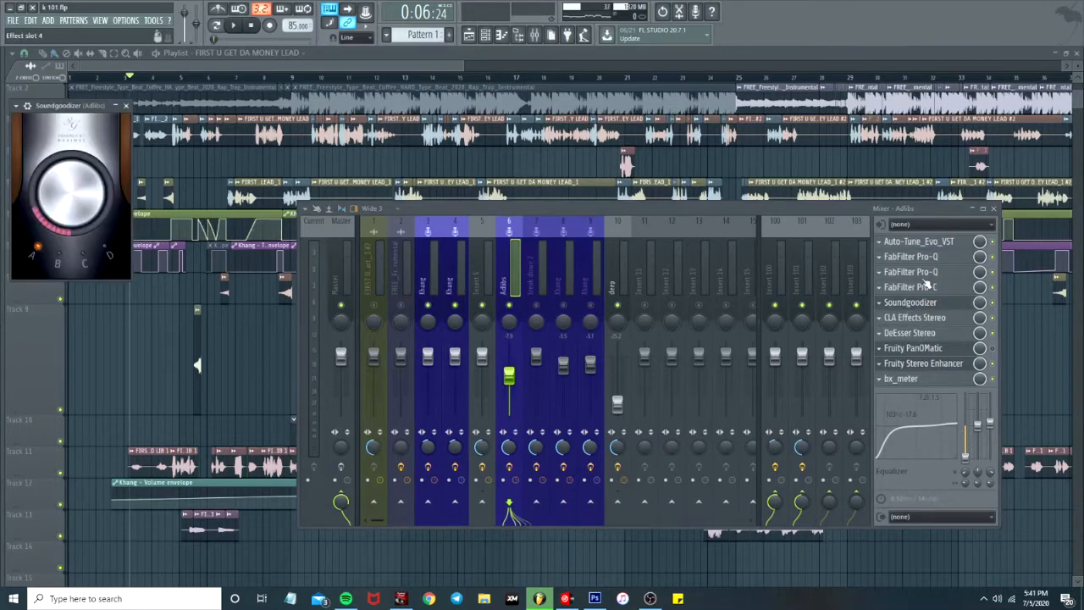
{"action": "left_click", "coordinate": [927, 285]}
{"action": "left_click", "coordinate": [924, 272]}
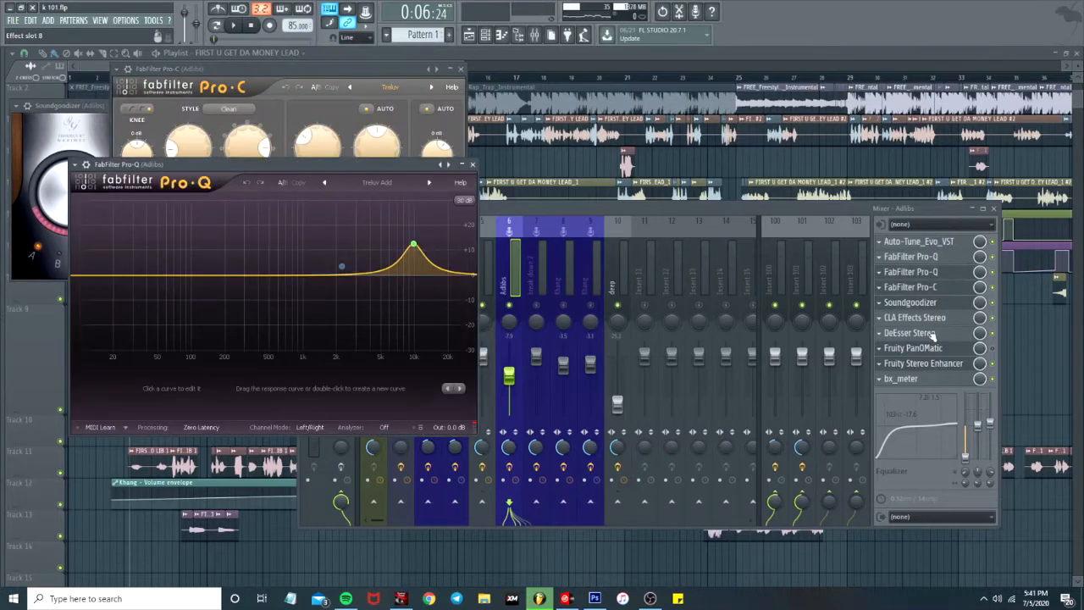
{"action": "left_click", "coordinate": [932, 257]}
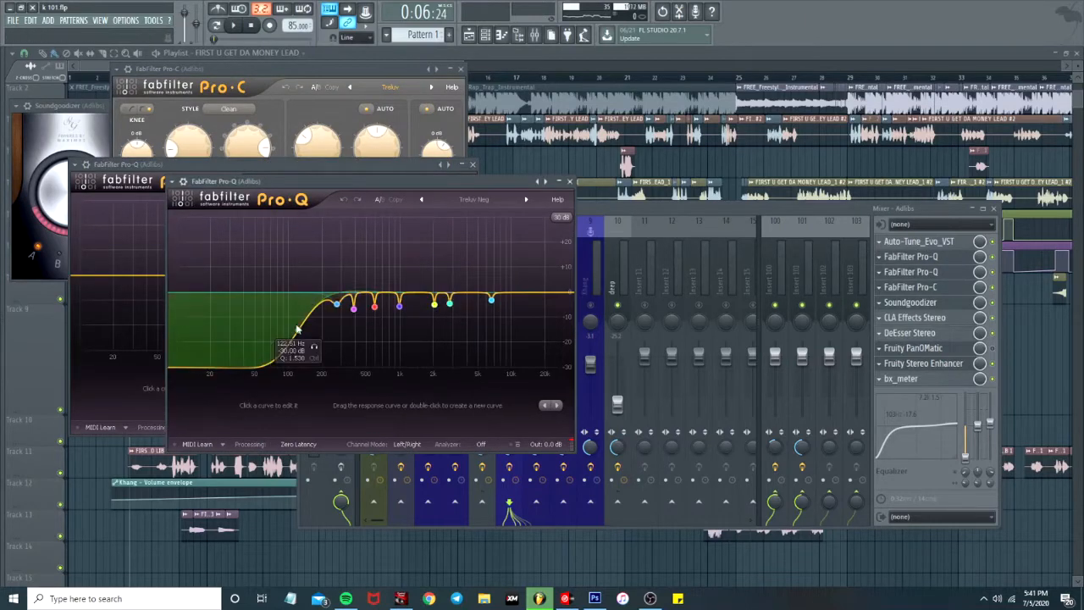
Examine the high-frequency boost in the Adlibs insert's second Pro-Q, and close its equalizer and compressor windows.
{"action": "left_click", "coordinate": [930, 275]}
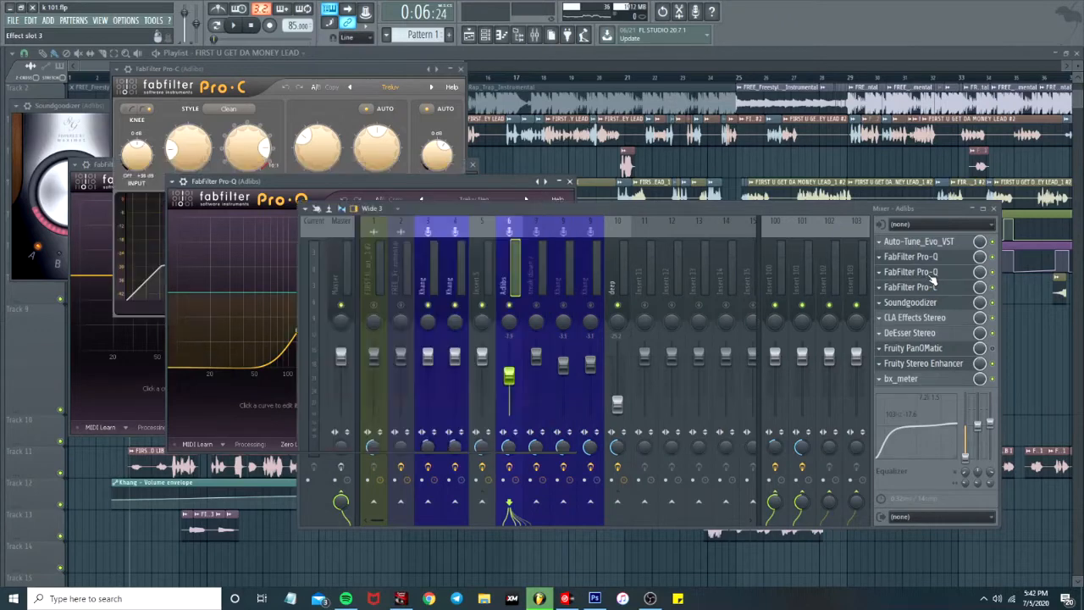
{"action": "left_click", "coordinate": [930, 276]}
{"action": "mouse_move", "coordinate": [418, 240]}
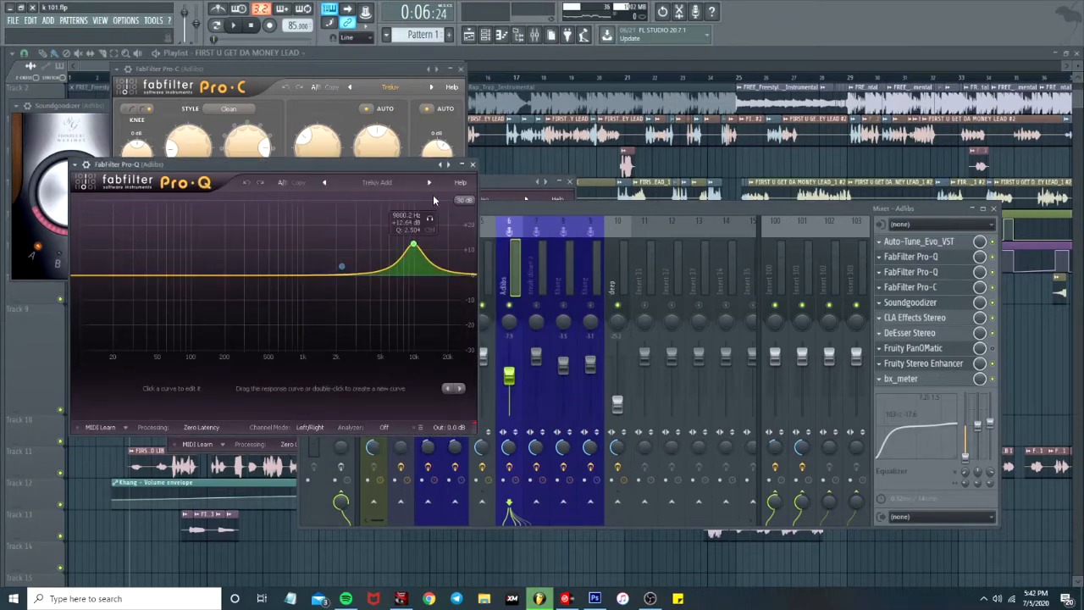
{"action": "left_click", "coordinate": [471, 164]}
{"action": "left_click", "coordinate": [460, 69]}
{"action": "left_click", "coordinate": [570, 181]}
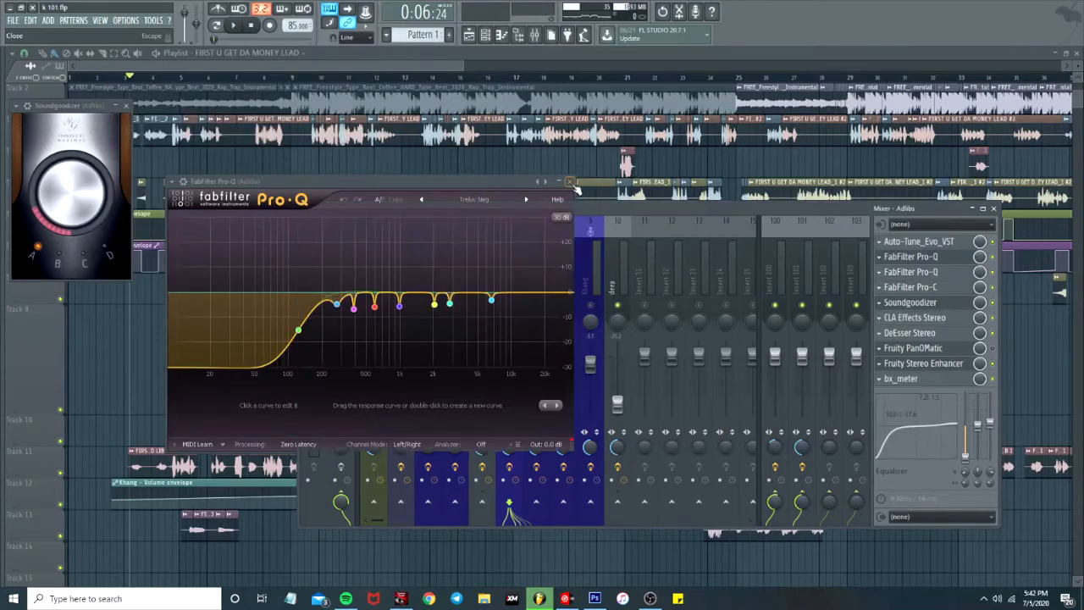
{"action": "left_click", "coordinate": [570, 181]}
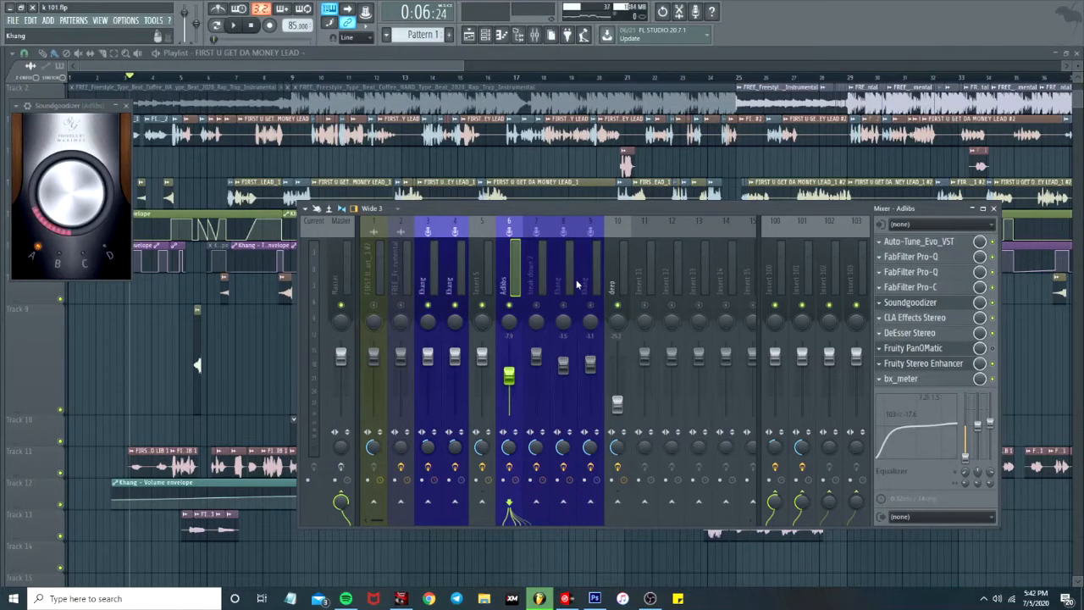
Unmute mixer inserts 7 to 9 and audition the song from about bar 5, selecting insert 8 during playback.
{"action": "left_click", "coordinate": [563, 306]}
{"action": "left_click", "coordinate": [590, 306]}
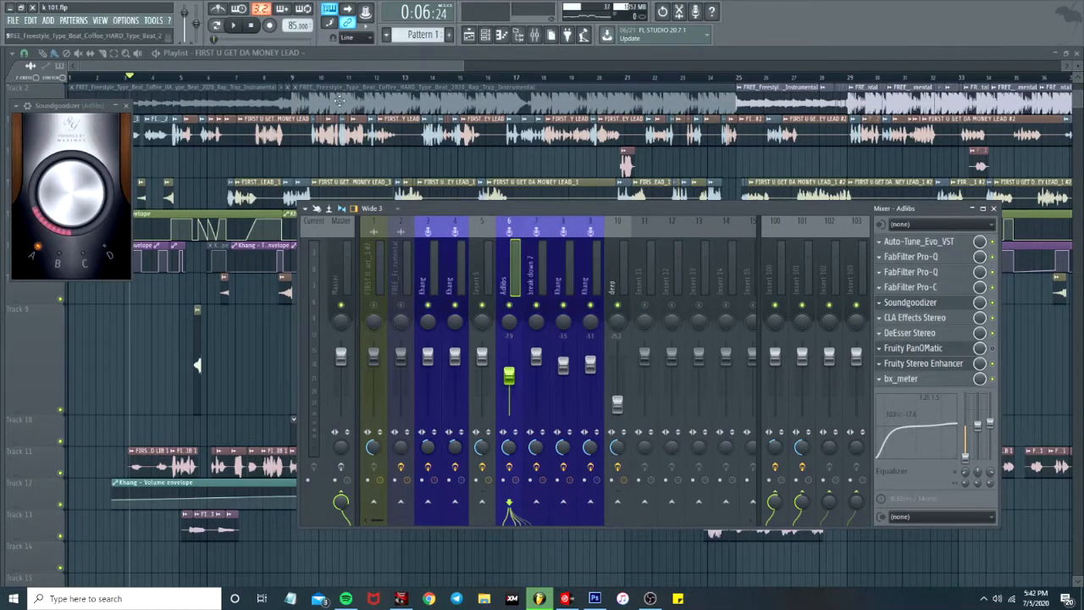
{"action": "left_click", "coordinate": [294, 68]}
{"action": "scroll", "coordinate": [229, 161], "scroll_direction": "up", "scroll_amount": 5}
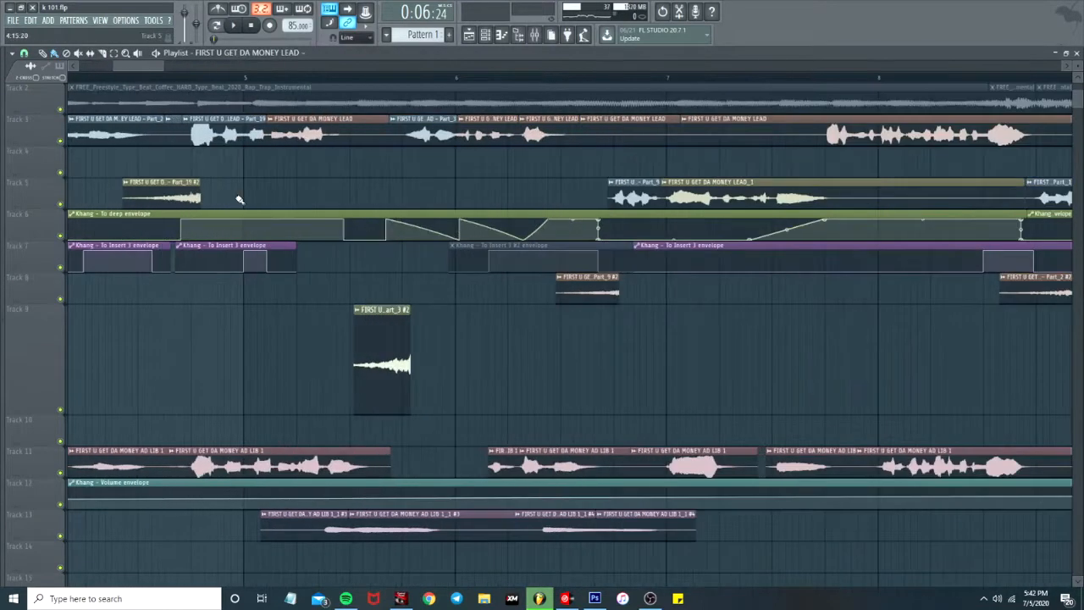
{"action": "left_click", "coordinate": [326, 80]}
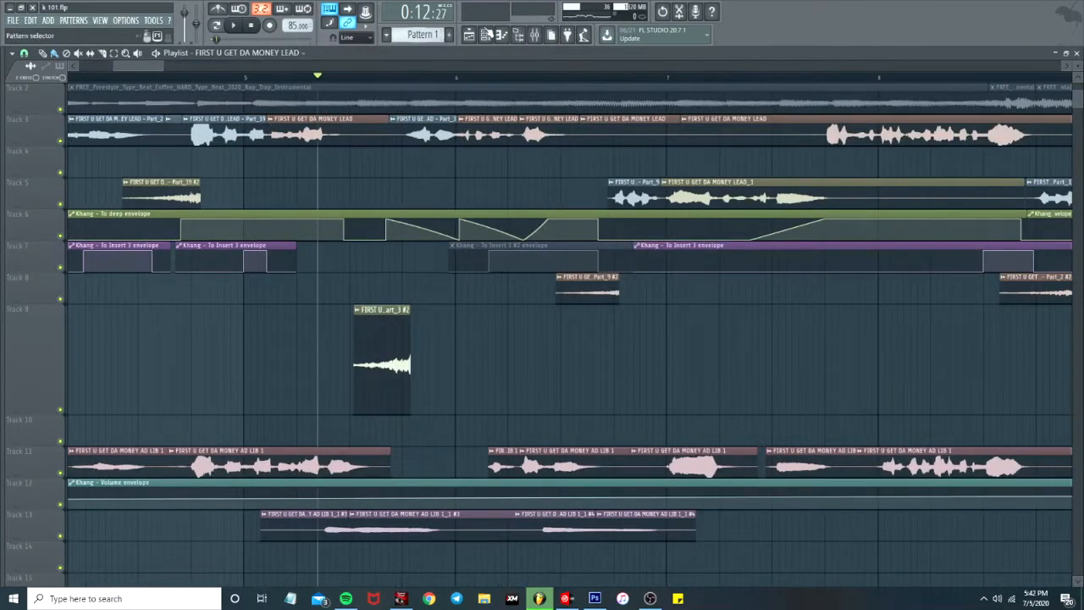
{"action": "key", "text": "space"}
{"action": "left_click", "coordinate": [535, 35]}
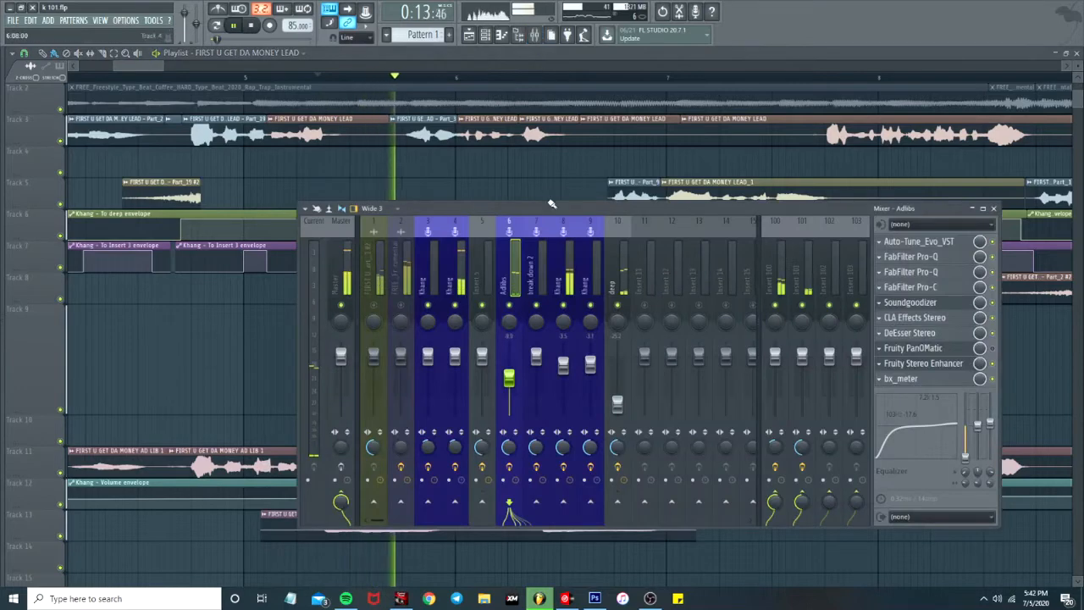
{"action": "left_click", "coordinate": [567, 288]}
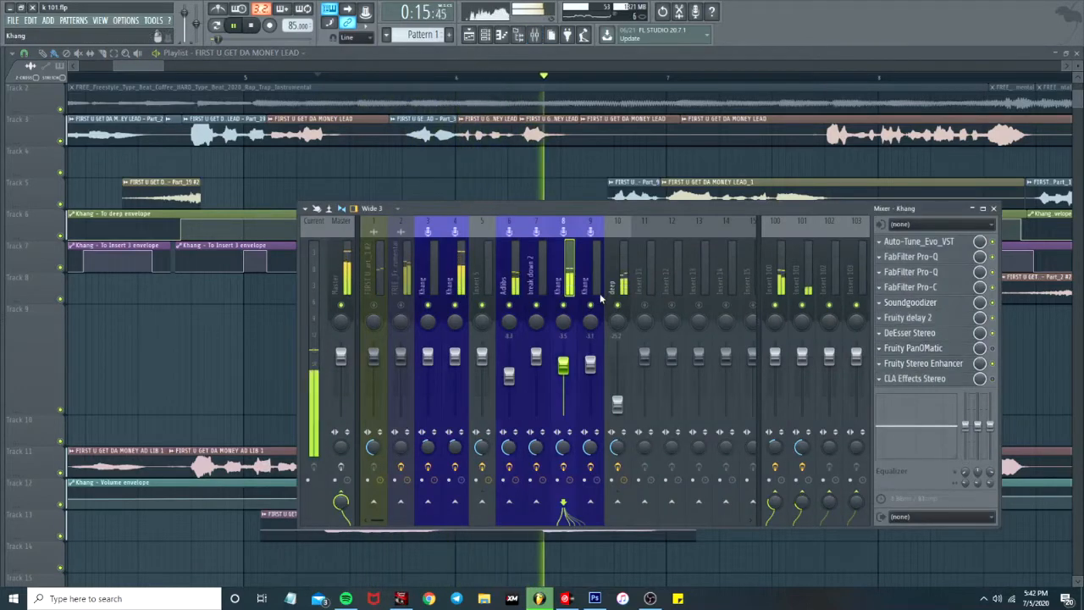
{"action": "key", "text": "space"}
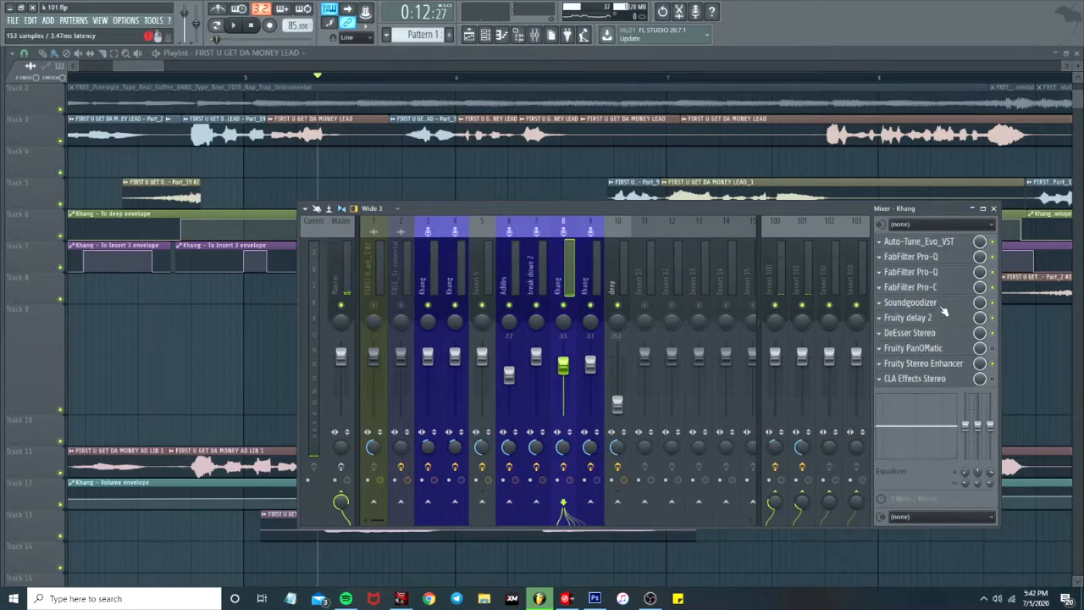
Inspect both Pro-Q equalizers and the Fruity Stereo Enhancer on mixer insert 8.
{"action": "left_click", "coordinate": [949, 257]}
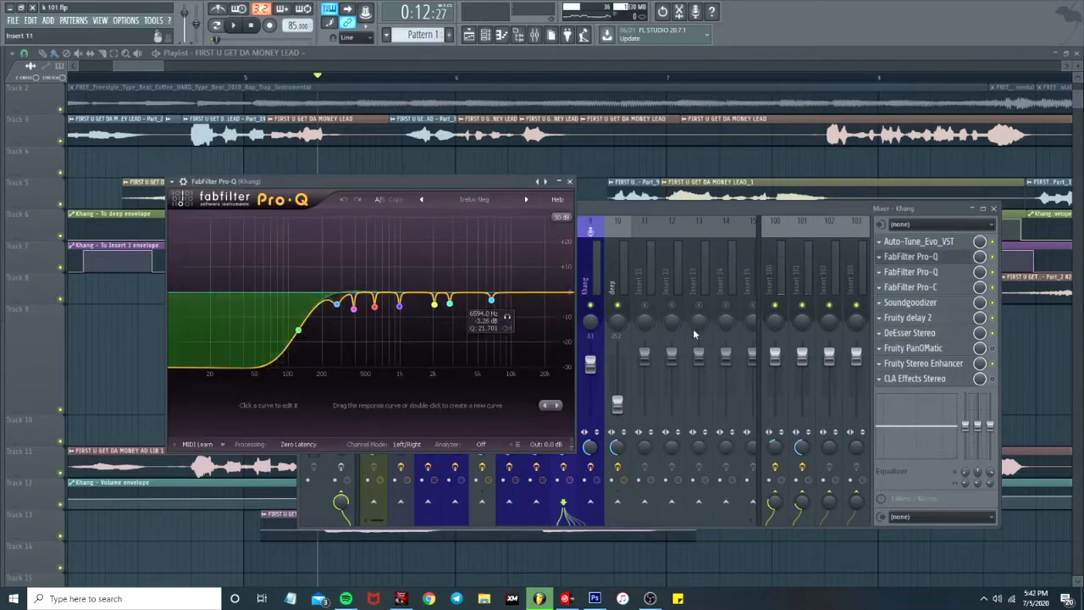
{"action": "left_click", "coordinate": [936, 273]}
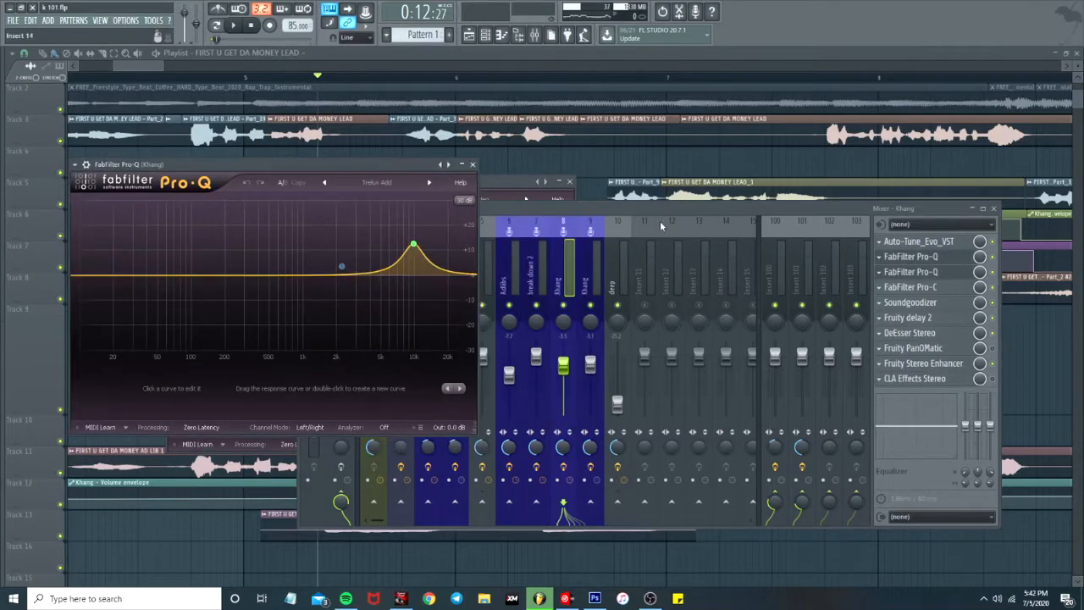
{"action": "left_click", "coordinate": [473, 164]}
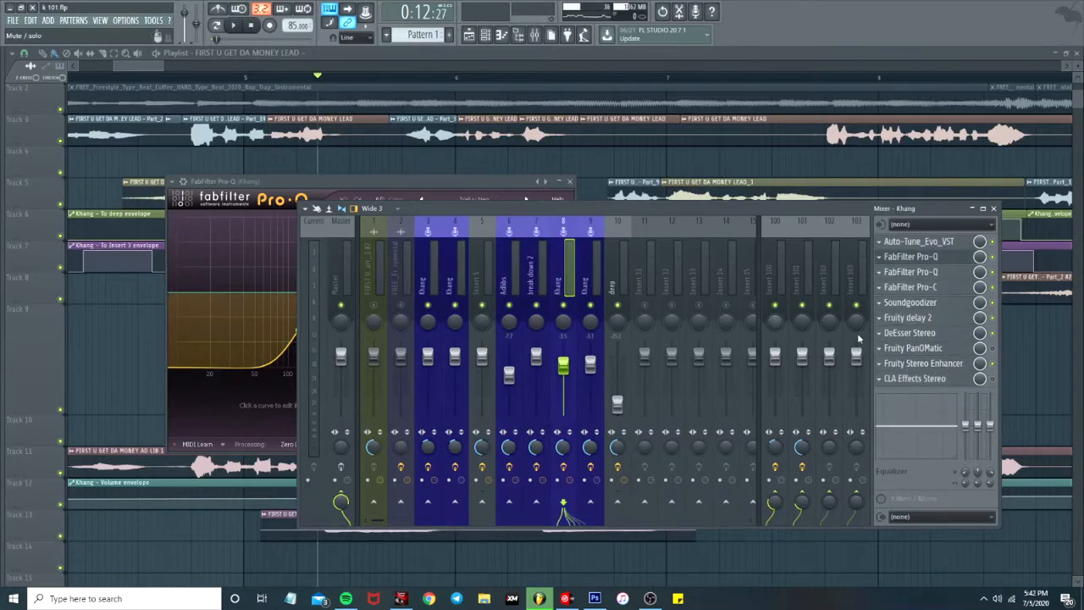
{"action": "left_click", "coordinate": [925, 363]}
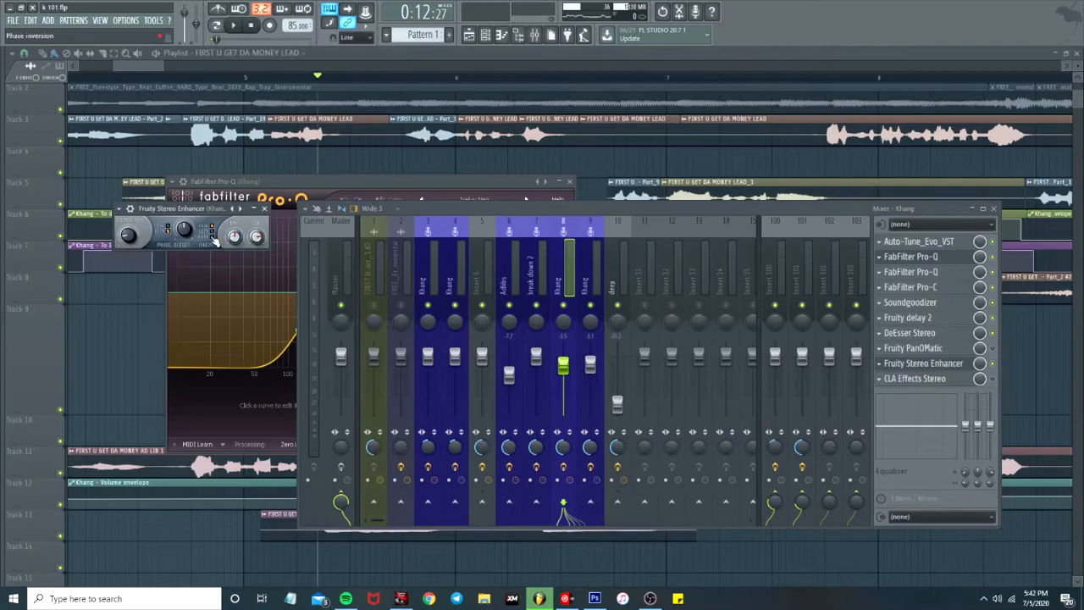
Audition the closing section of the song from about bar 62, where the adlibs on track 10 play.
{"action": "scroll", "coordinate": [413, 133], "scroll_direction": "down", "scroll_amount": 5}
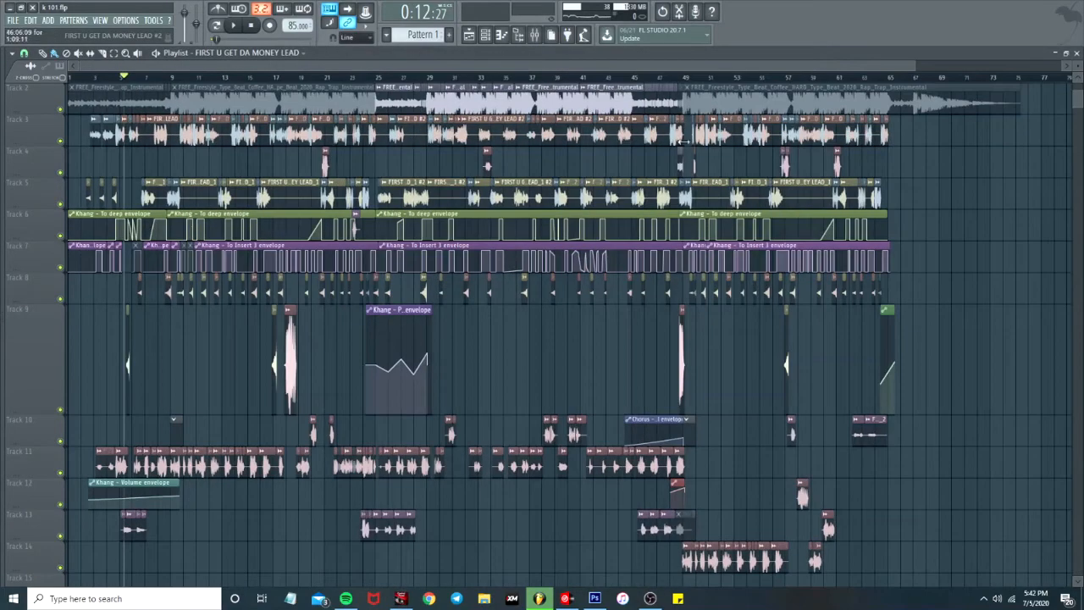
{"action": "left_click", "coordinate": [788, 83]}
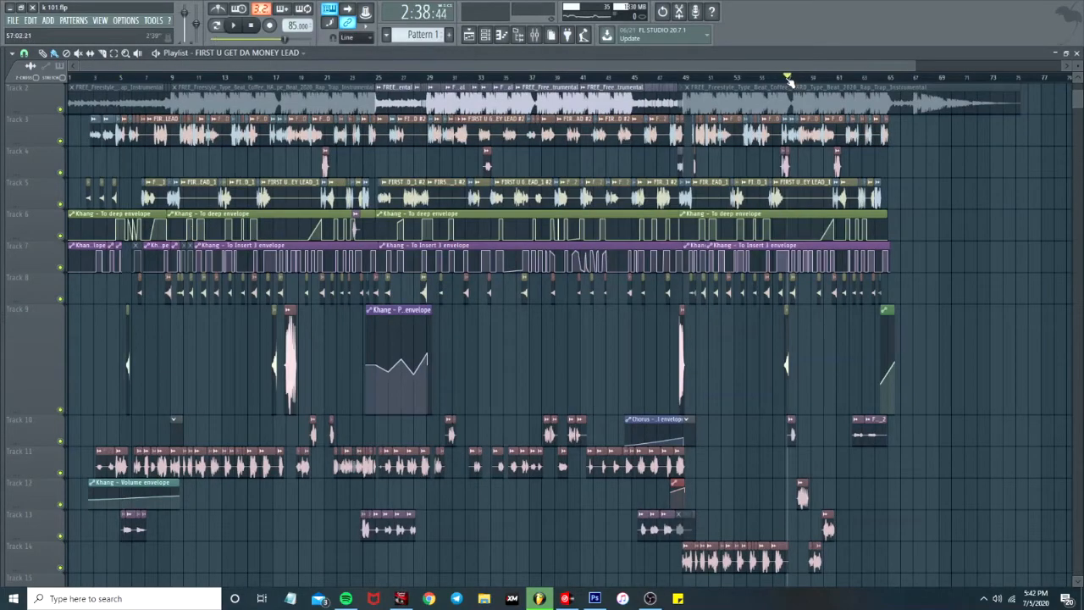
{"action": "left_click", "coordinate": [786, 84]}
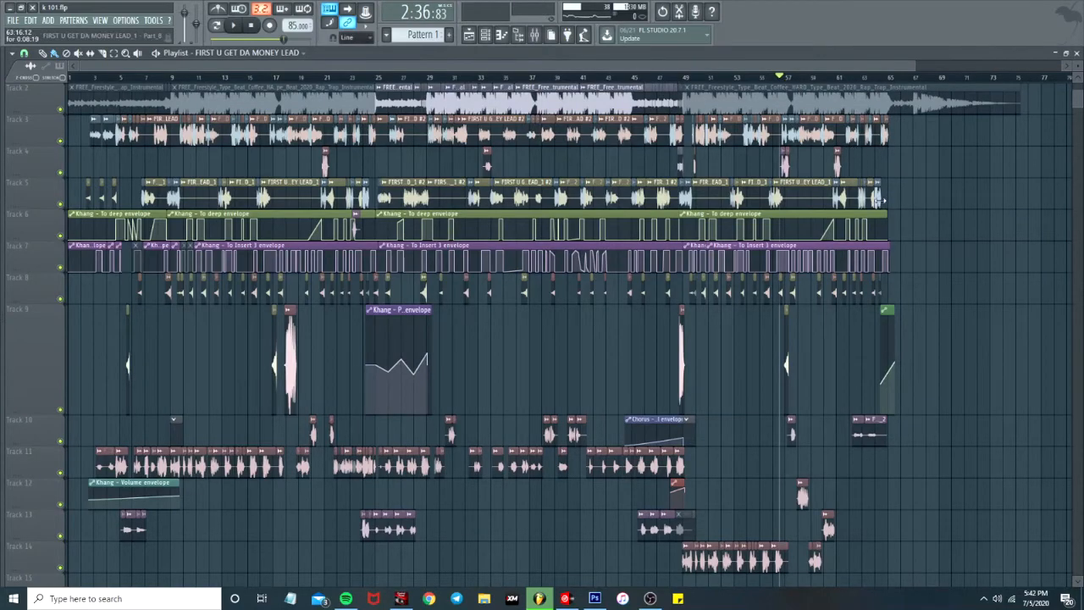
{"action": "scroll", "coordinate": [786, 84], "scroll_direction": "up", "scroll_amount": 5}
{"action": "left_click", "coordinate": [557, 81]}
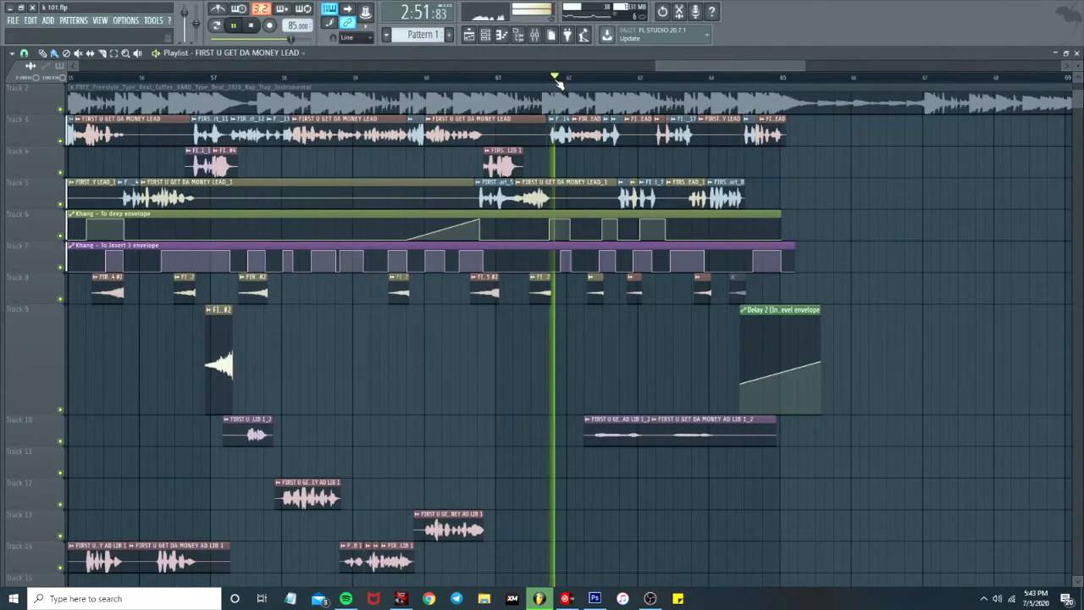
{"action": "scroll", "coordinate": [567, 93], "scroll_direction": "down", "scroll_amount": 5}
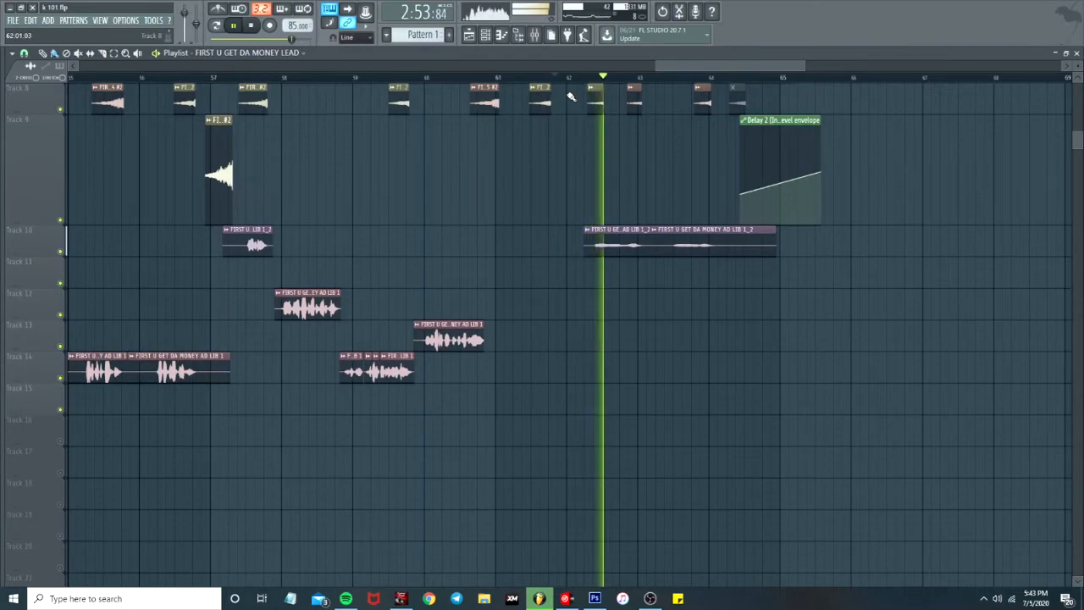
{"action": "scroll", "coordinate": [592, 144], "scroll_direction": "up", "scroll_amount": 4}
{"action": "scroll", "coordinate": [592, 144], "scroll_direction": "up", "scroll_amount": 1}
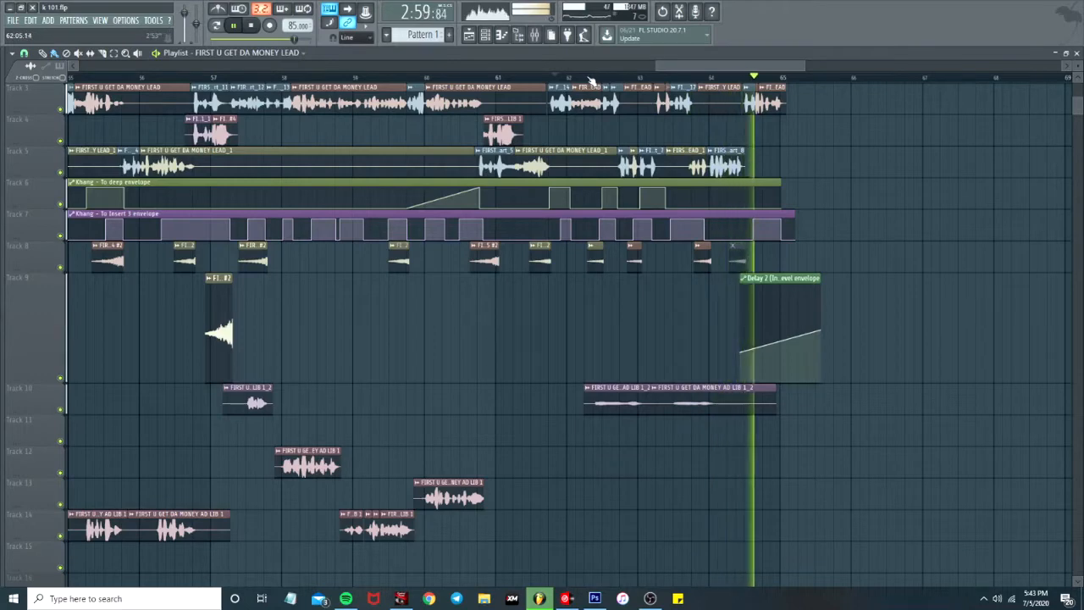
{"action": "key", "text": "space"}
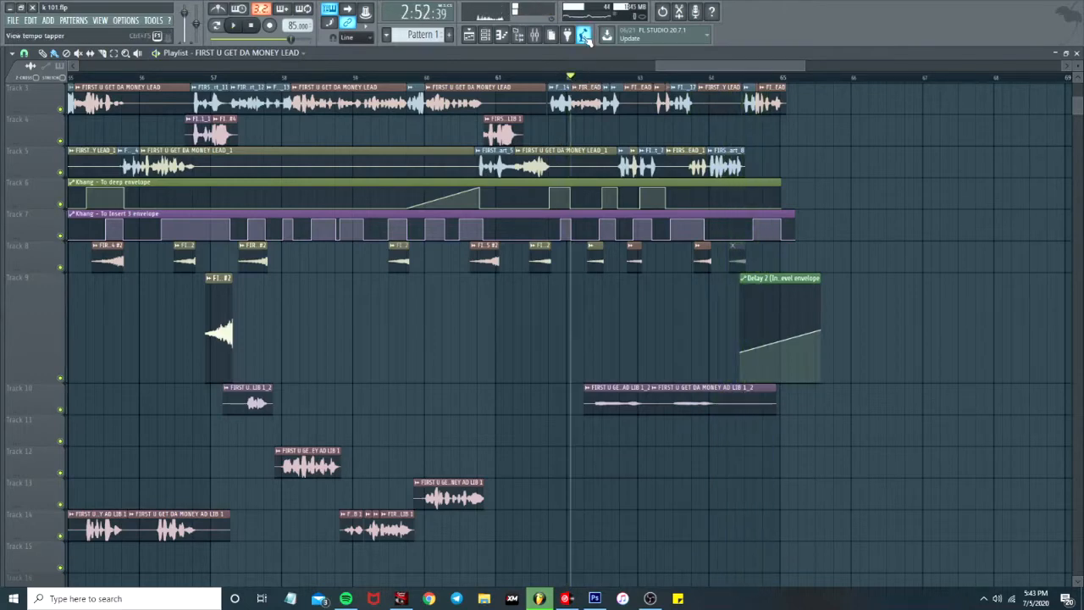
Inspect the two Pro-Q equalizers, Soundgoodizer and Kramer Tape Stereo on mixer insert 9.
{"action": "left_click", "coordinate": [535, 34]}
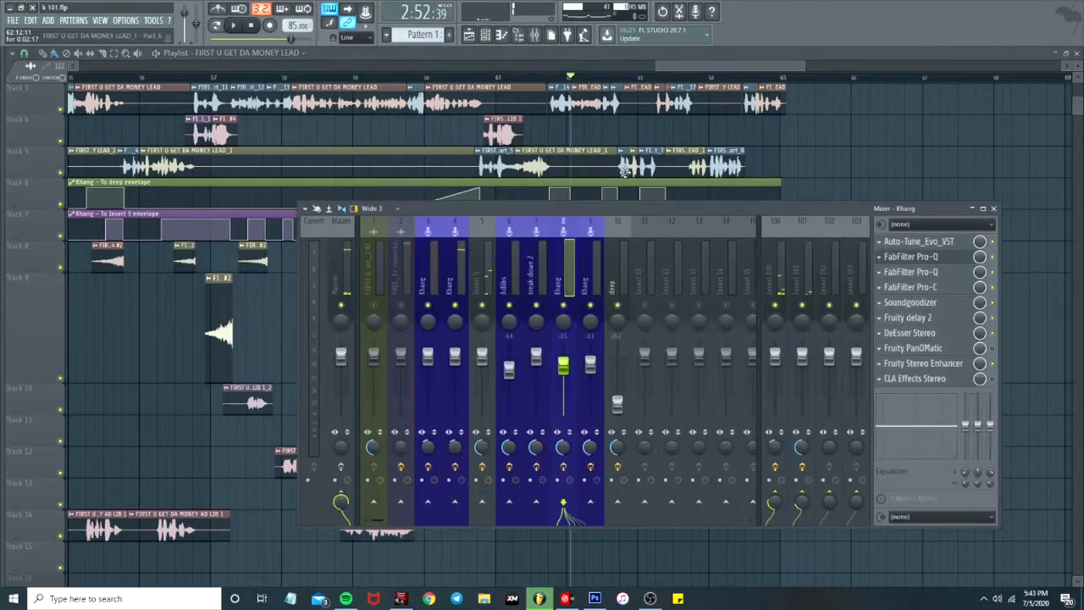
{"action": "left_click", "coordinate": [595, 271]}
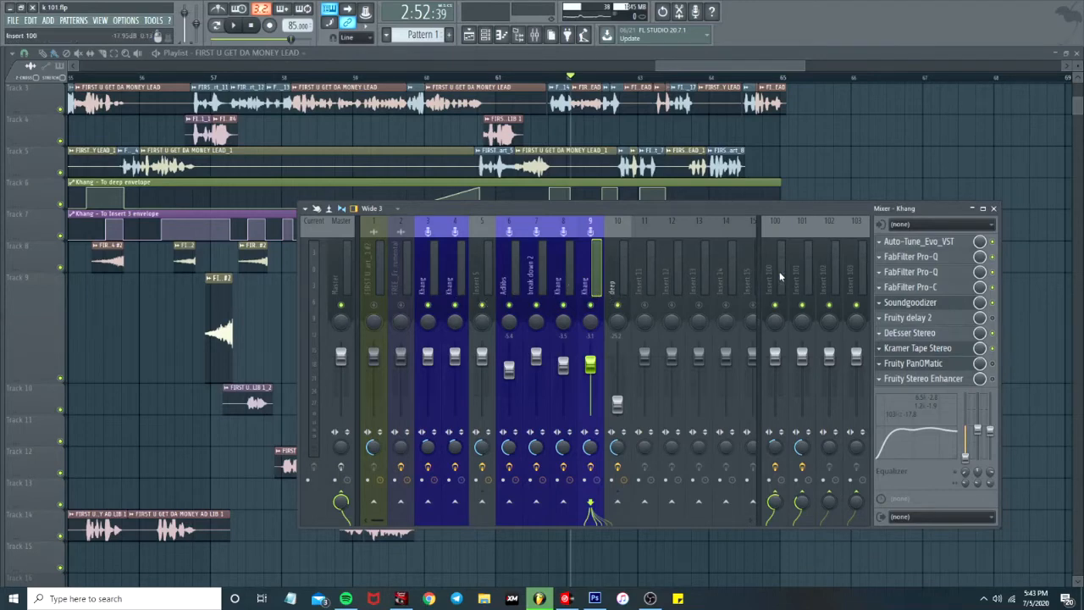
{"action": "left_click", "coordinate": [921, 259]}
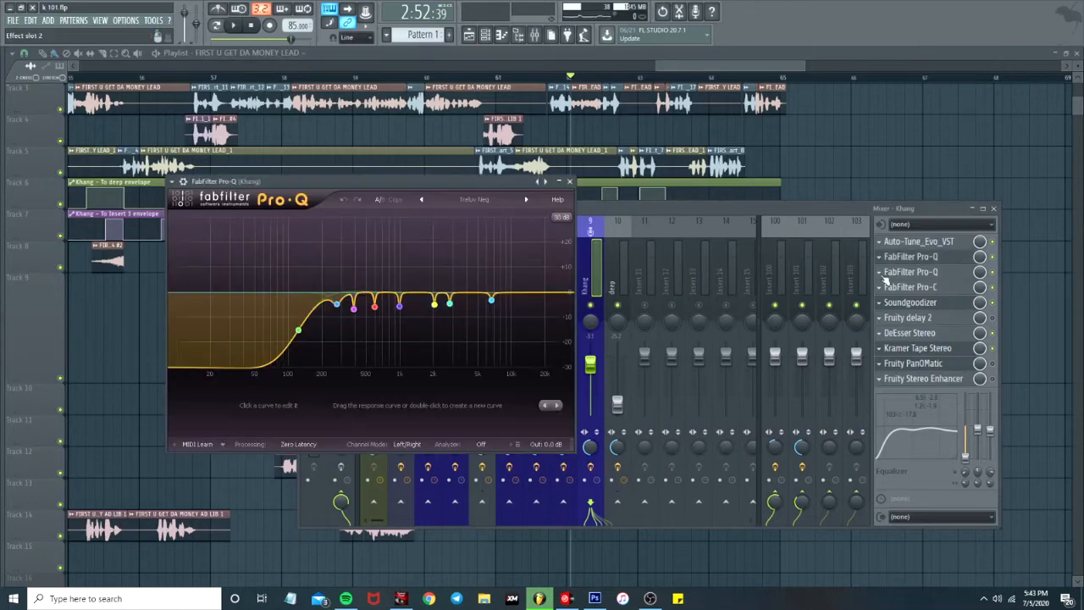
{"action": "left_click", "coordinate": [938, 277]}
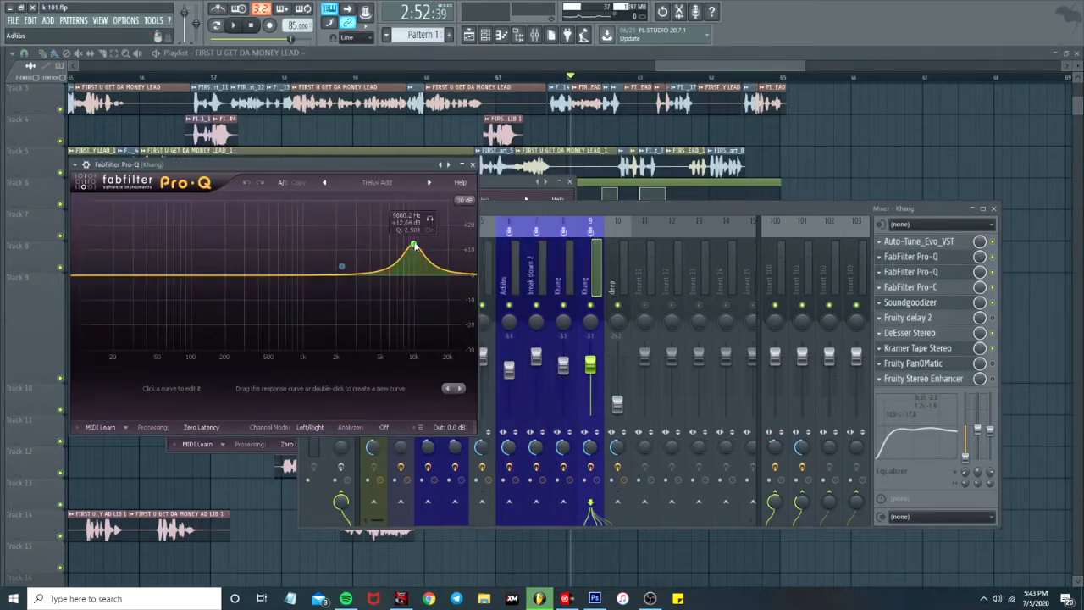
{"action": "left_click", "coordinate": [938, 305]}
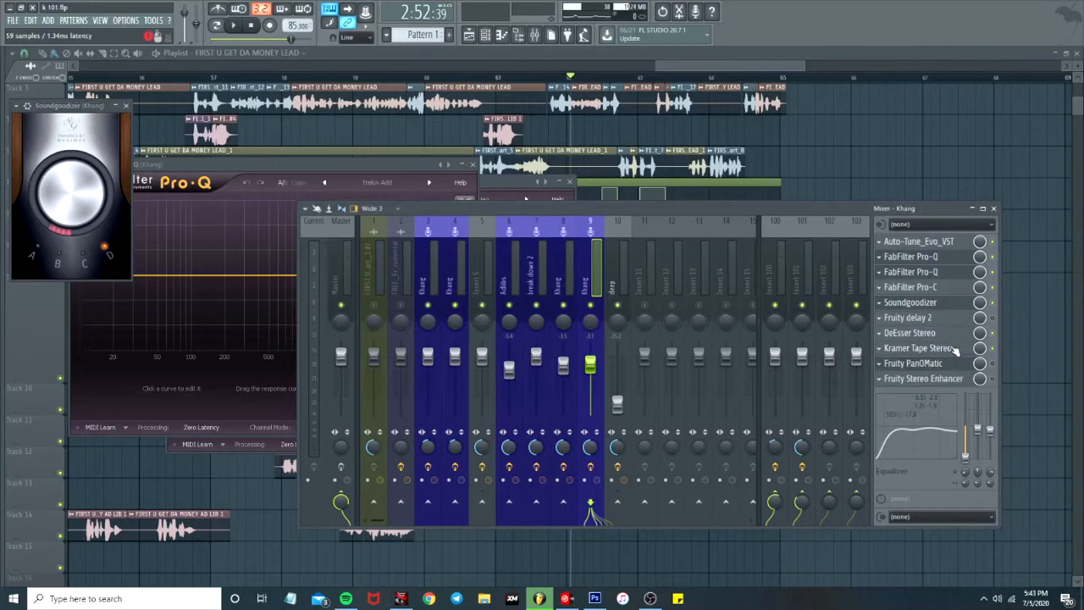
{"action": "left_click", "coordinate": [931, 348]}
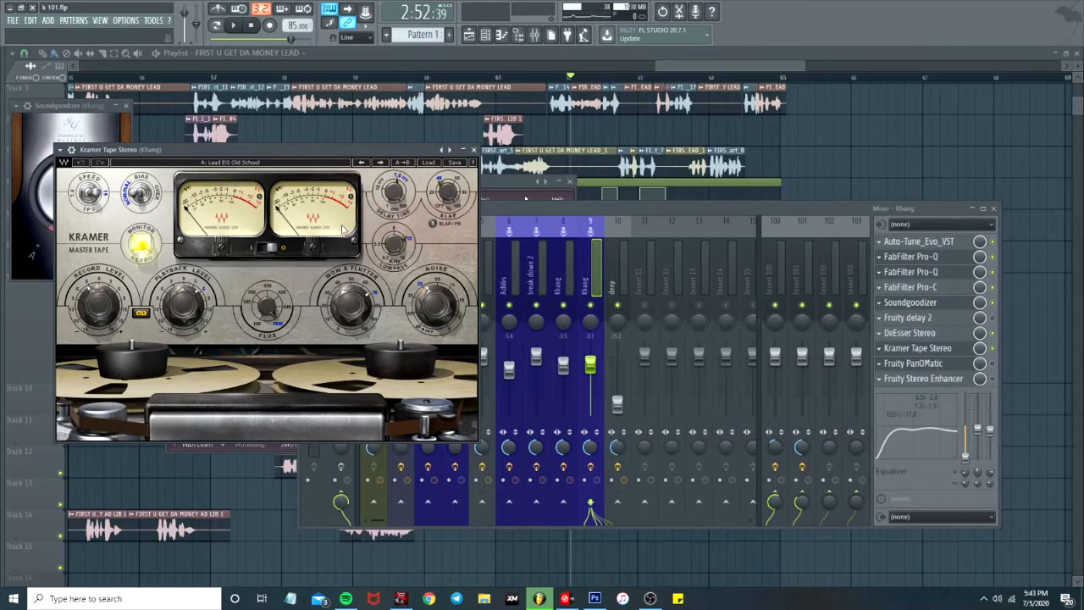
Solo mixer insert 9 to audition its adlibs around bar 62, and clear the solo.
{"action": "key", "text": "space"}
{"action": "right_click", "coordinate": [591, 305]}
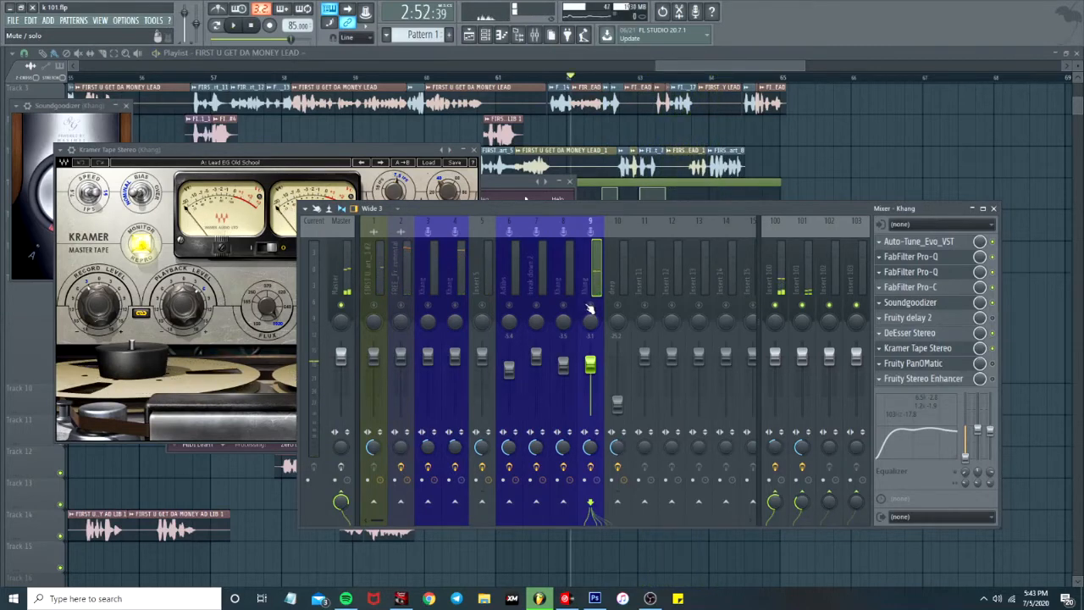
{"action": "right_click", "coordinate": [590, 307]}
Mute playlist track 1, the beat, and audition the intro vocals from about bar 2.
{"action": "left_click_drag", "start_coordinate": [711, 68], "coordinate": [501, 39]}
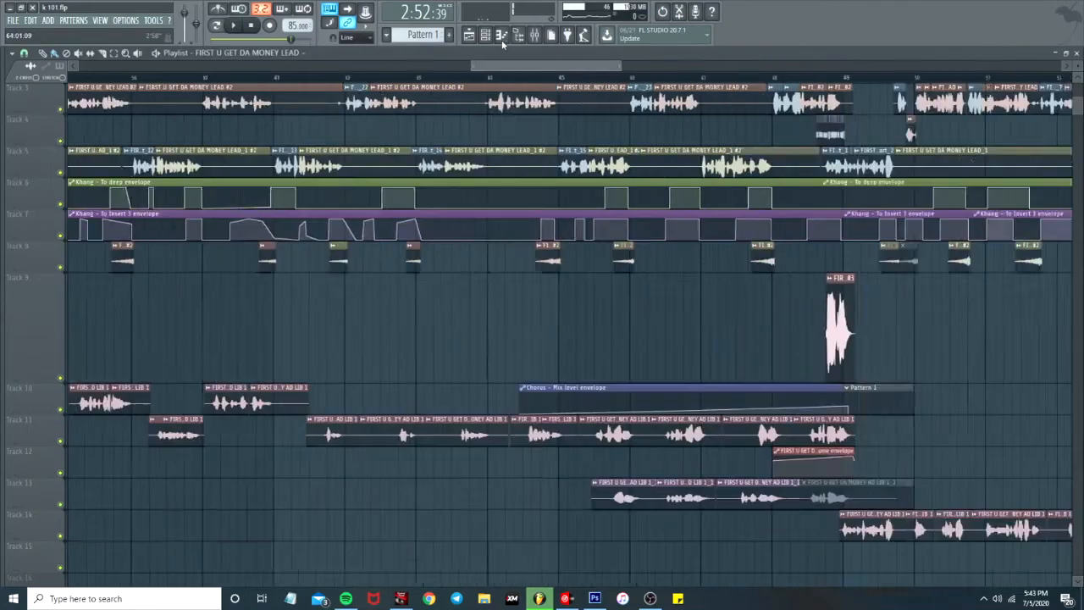
{"action": "scroll", "coordinate": [388, 217], "scroll_direction": "down", "scroll_amount": 8}
{"action": "scroll", "coordinate": [120, 303], "scroll_direction": "up", "scroll_amount": 5}
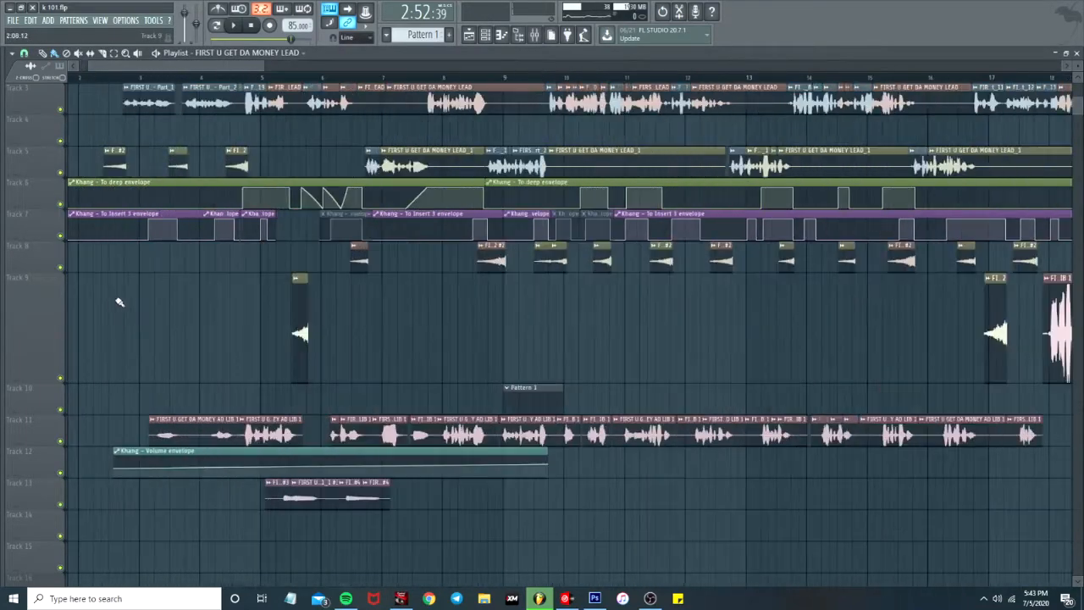
{"action": "scroll", "coordinate": [200, 292], "scroll_direction": "up", "scroll_amount": 3}
{"action": "scroll", "coordinate": [153, 214], "scroll_direction": "up", "scroll_amount": 6}
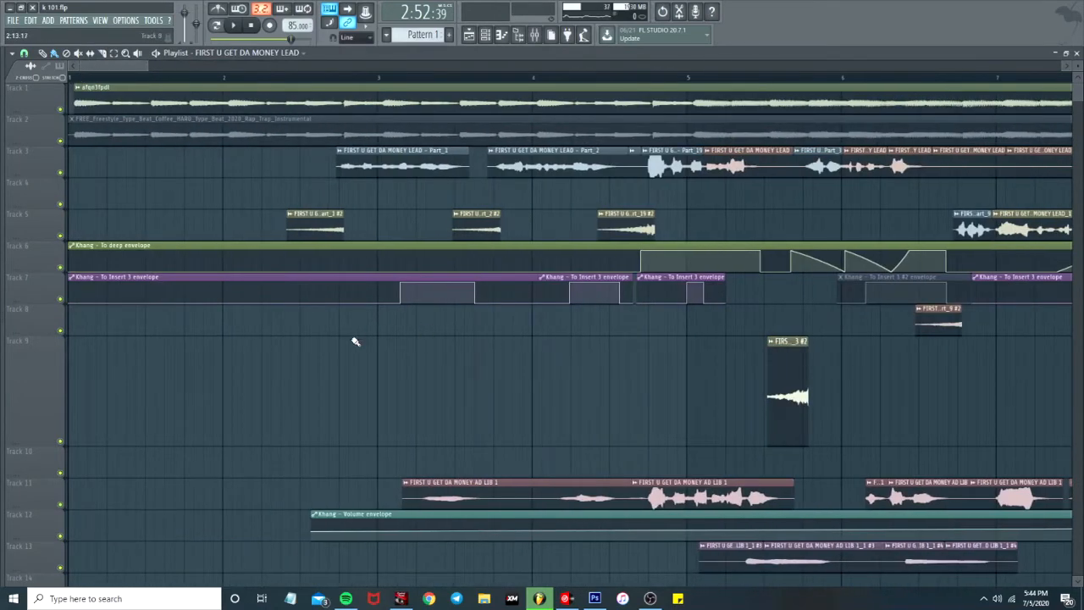
{"action": "scroll", "coordinate": [363, 347], "scroll_direction": "down", "scroll_amount": 4}
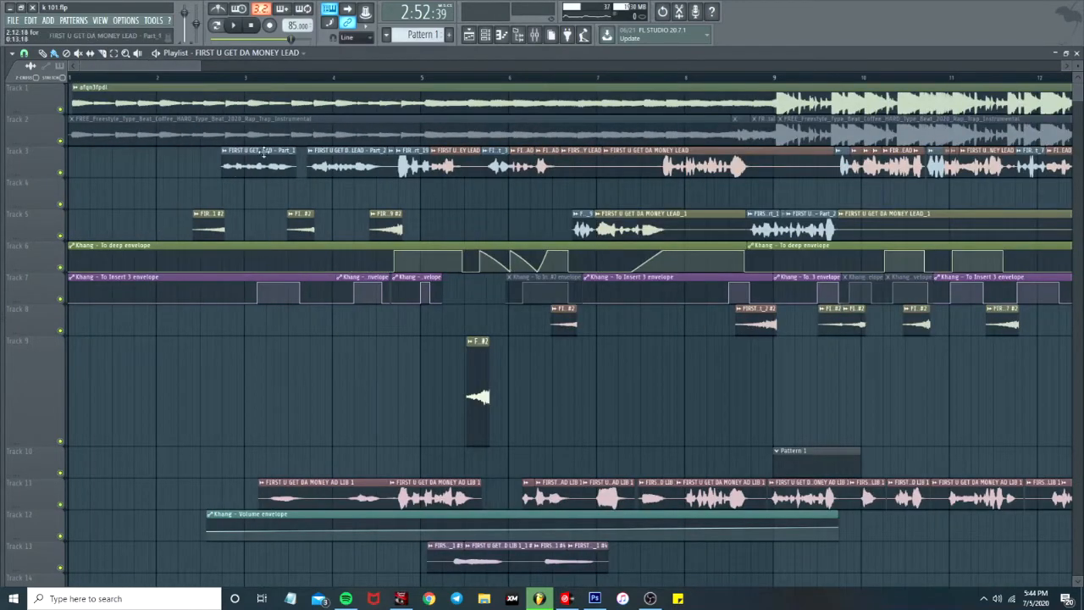
{"action": "left_click", "coordinate": [167, 78]}
{"action": "left_click", "coordinate": [60, 109]}
{"action": "key", "text": "space"}
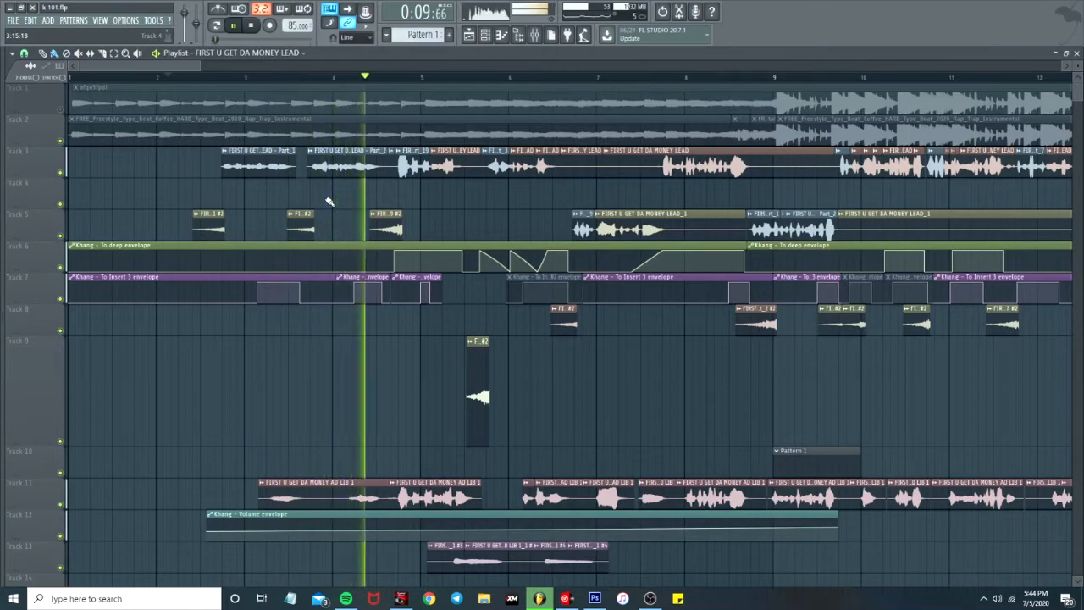
{"action": "key", "text": "space"}
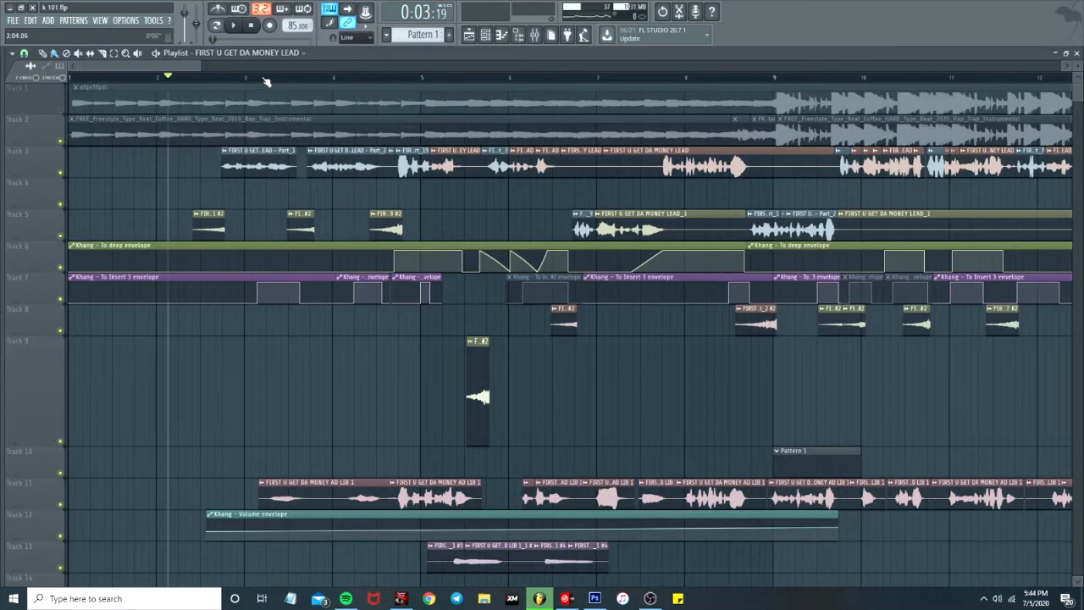
Load the first lead vocal clip on track 3, FIRST U GET DA MONEY LEAD - Part_1, into the Edison sample editor.
{"action": "scroll", "coordinate": [285, 153], "scroll_direction": "down", "scroll_amount": 2}
{"action": "scroll", "coordinate": [294, 162], "scroll_direction": "up", "scroll_amount": 4}
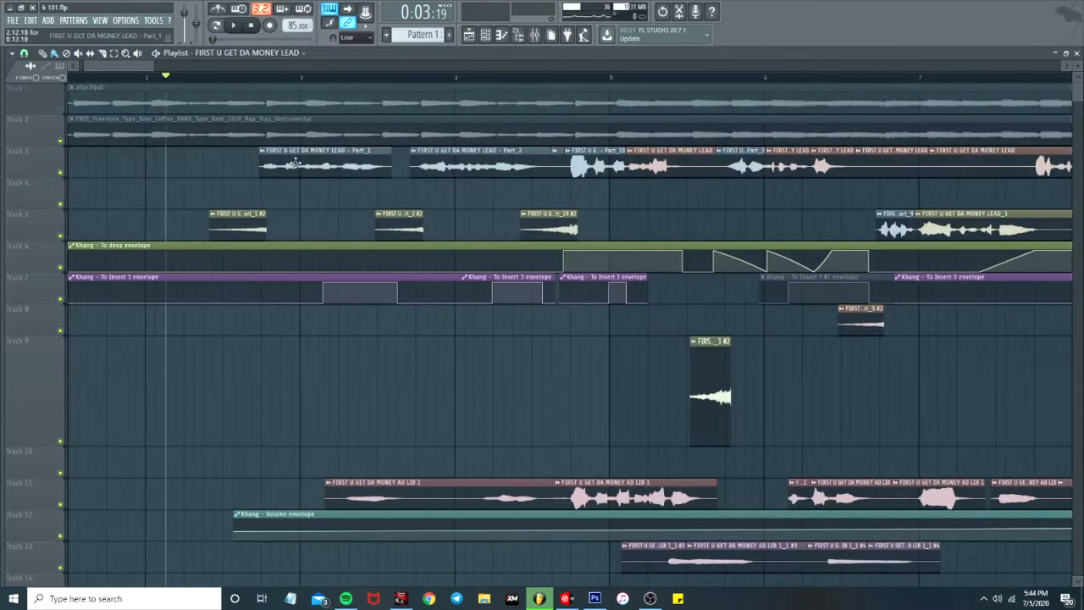
{"action": "left_click", "coordinate": [256, 77]}
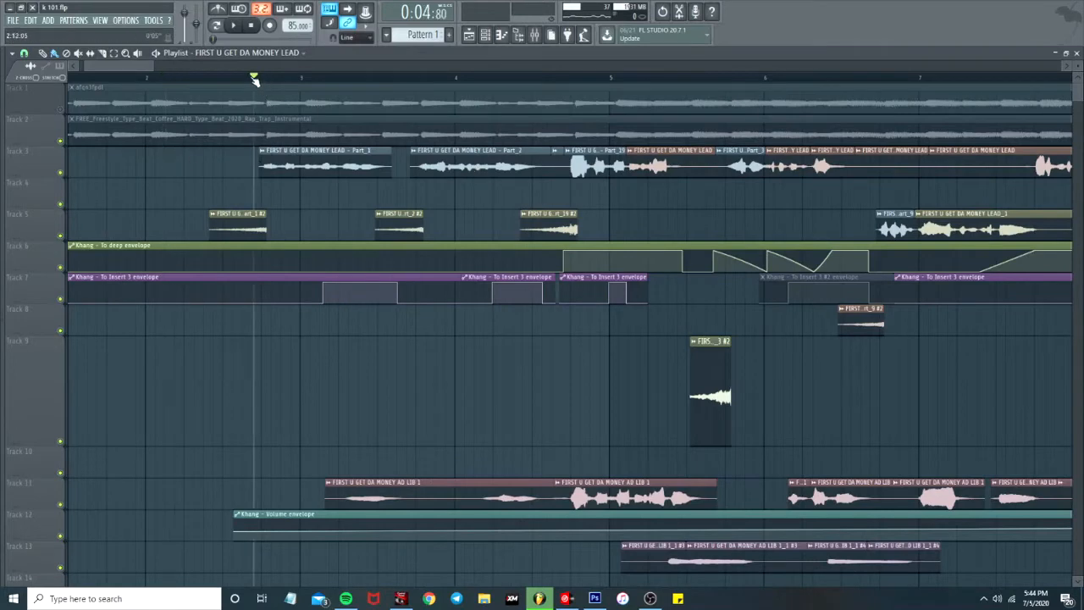
{"action": "double_click", "coordinate": [313, 163]}
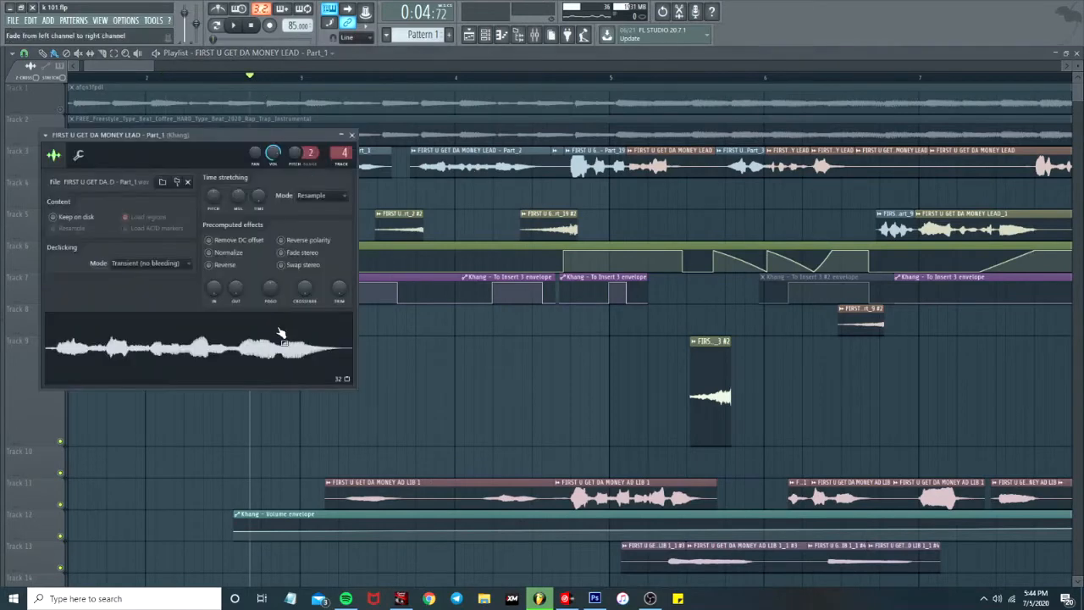
{"action": "right_click", "coordinate": [231, 333]}
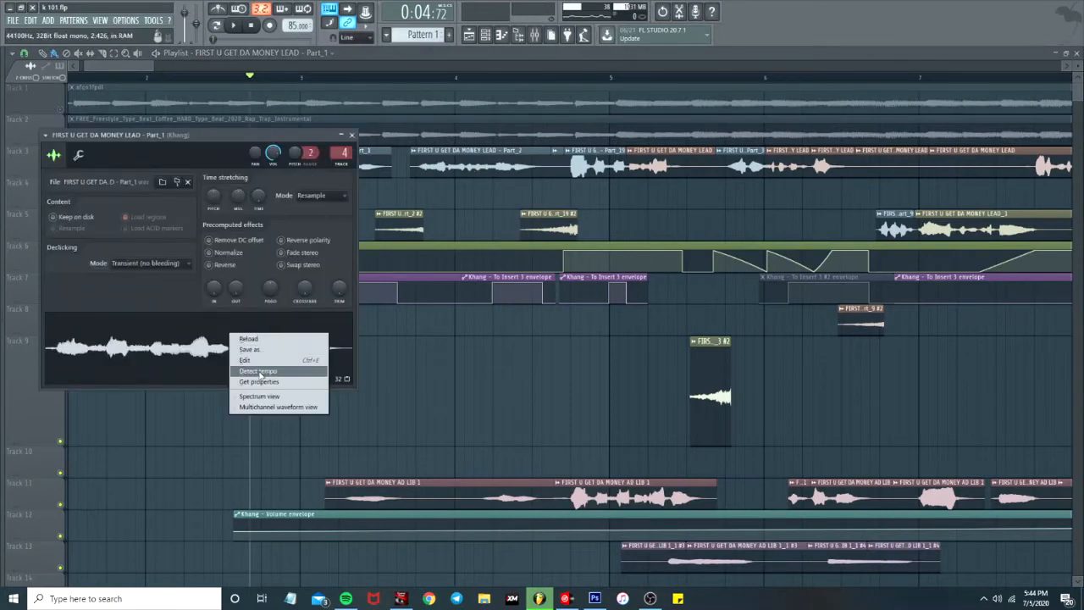
{"action": "left_click", "coordinate": [353, 135]}
{"action": "left_click", "coordinate": [263, 150]}
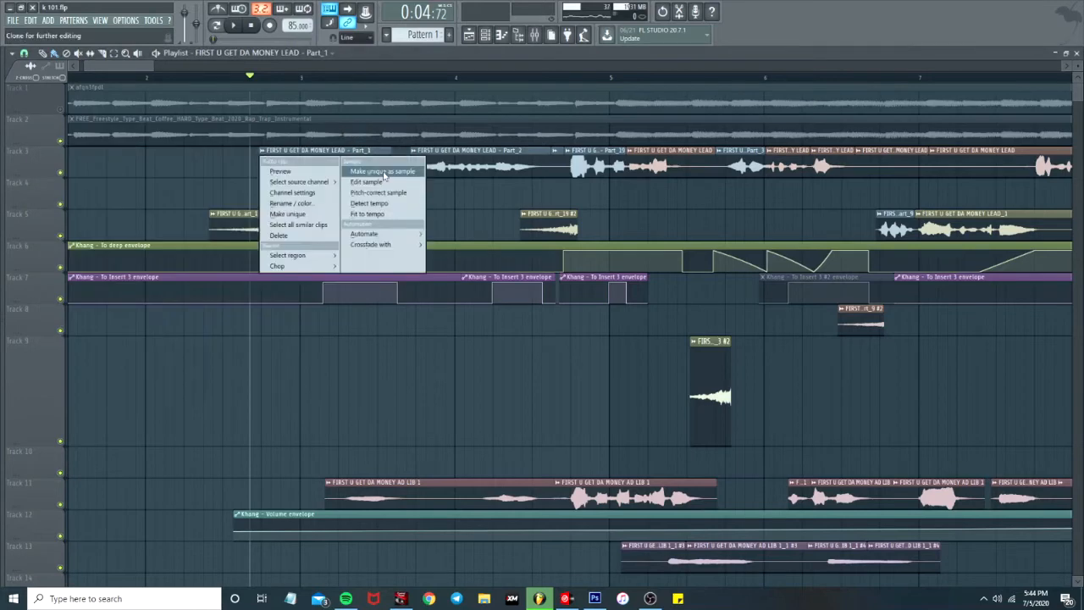
{"action": "left_click", "coordinate": [383, 174]}
{"action": "right_click", "coordinate": [259, 362]}
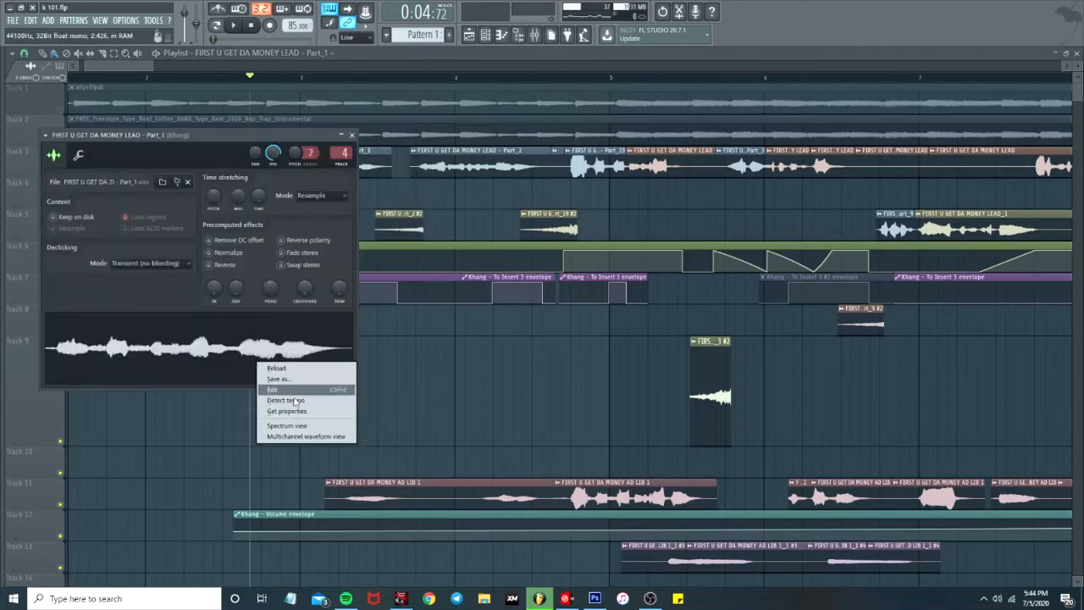
{"action": "left_click", "coordinate": [308, 389]}
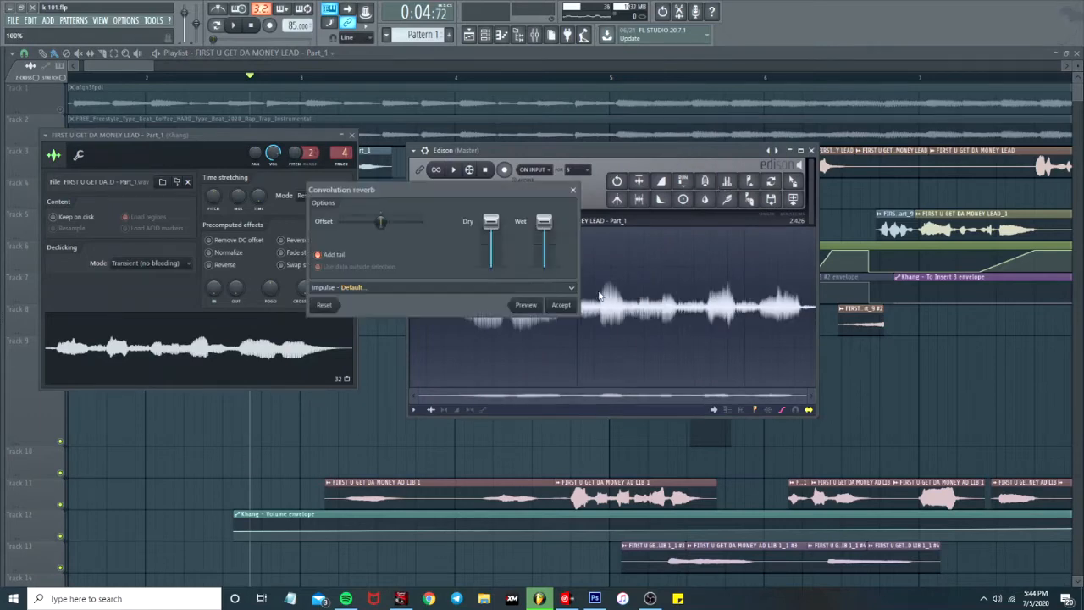
Turn the vocal into a reversed swell with the default convolution reverb and trimmed side noise, and place it on track 9 before bar 4.
{"action": "left_click", "coordinate": [561, 306]}
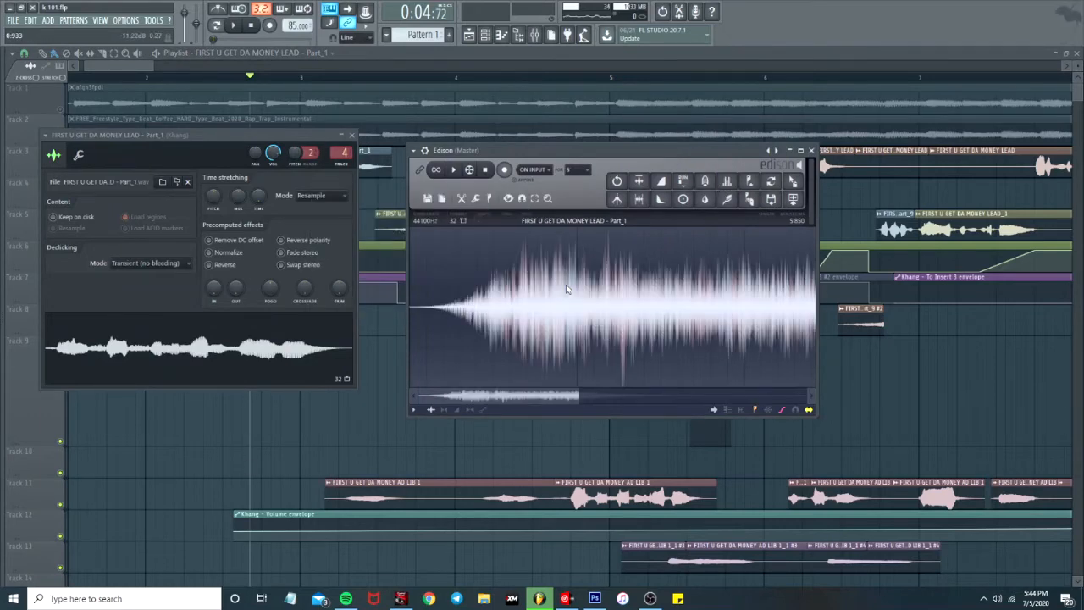
{"action": "key", "text": "ctrl+y"}
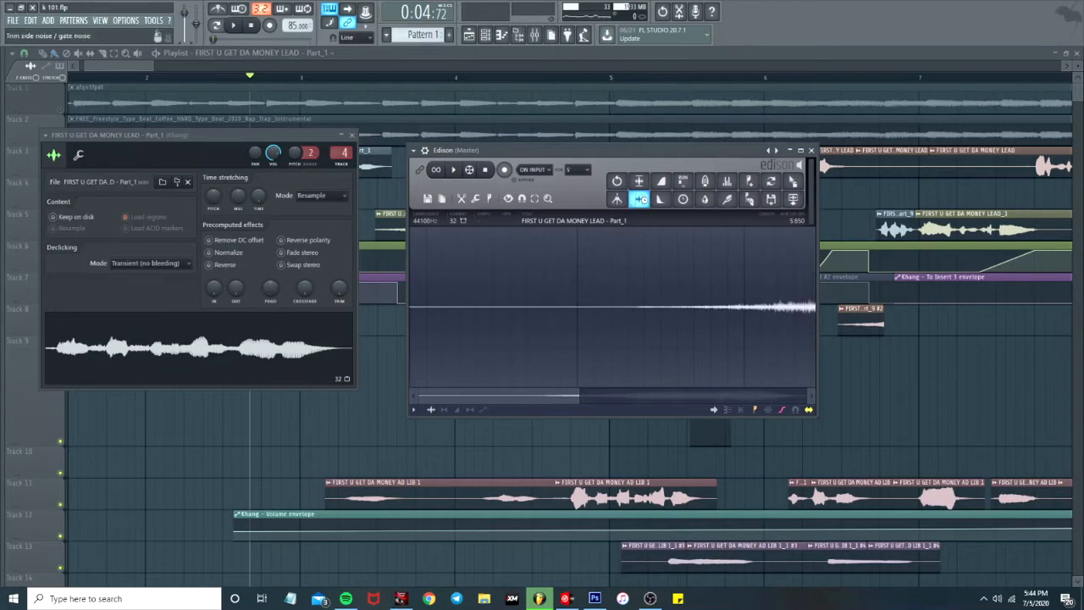
{"action": "left_click", "coordinate": [641, 201]}
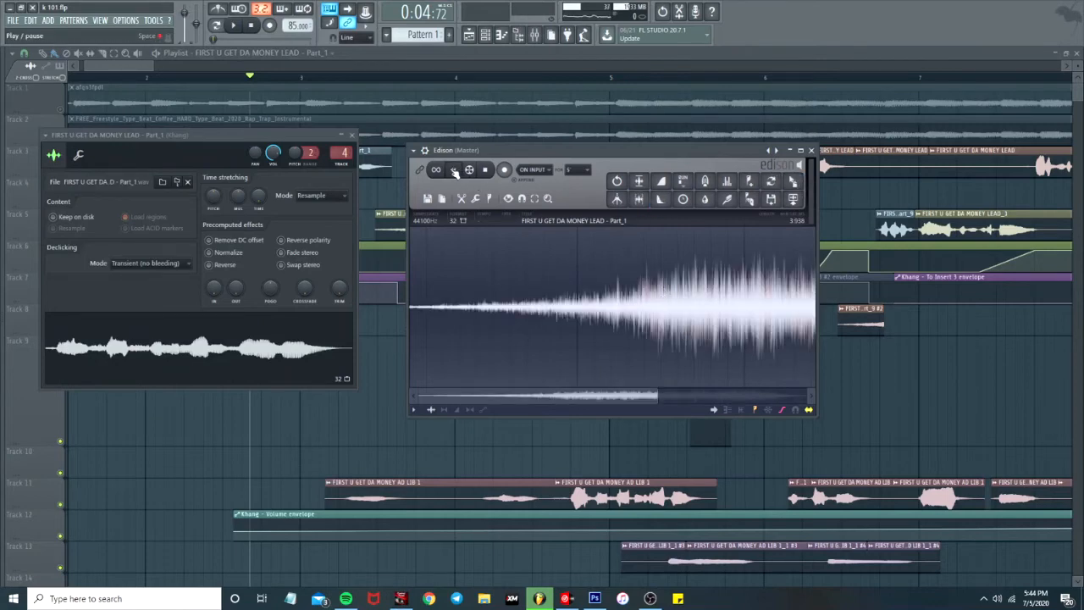
{"action": "left_click_drag", "start_coordinate": [453, 171], "coordinate": [419, 341]}
Audition the new reversed swell on track 9 from just before bar 4, and delete its clip.
{"action": "left_click", "coordinate": [427, 78]}
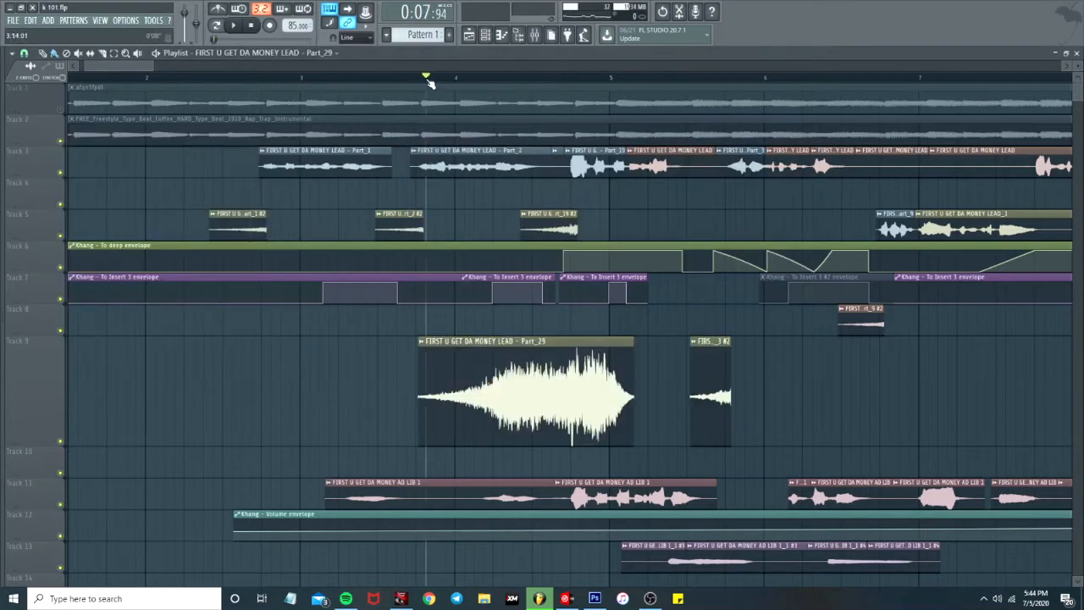
{"action": "key", "text": "space"}
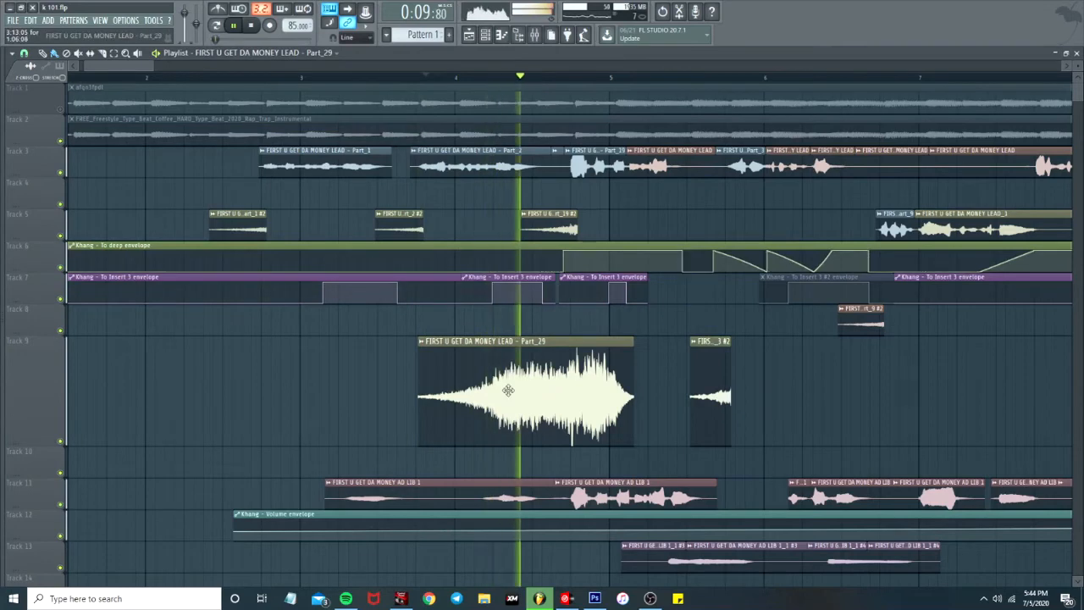
{"action": "right_click", "coordinate": [546, 413]}
{"action": "key", "text": "space"}
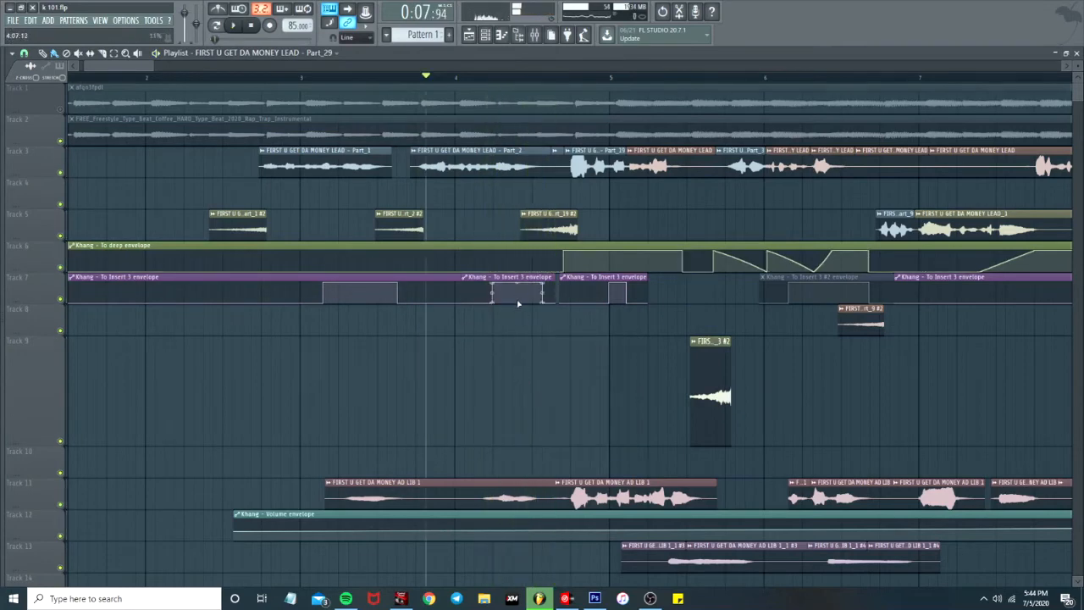
Audition the existing reversed swell on track 9 and the following vocals from about bar 5.
{"action": "scroll", "coordinate": [518, 303], "scroll_direction": "down", "scroll_amount": 3}
{"action": "scroll", "coordinate": [570, 302], "scroll_direction": "down", "scroll_amount": 1}
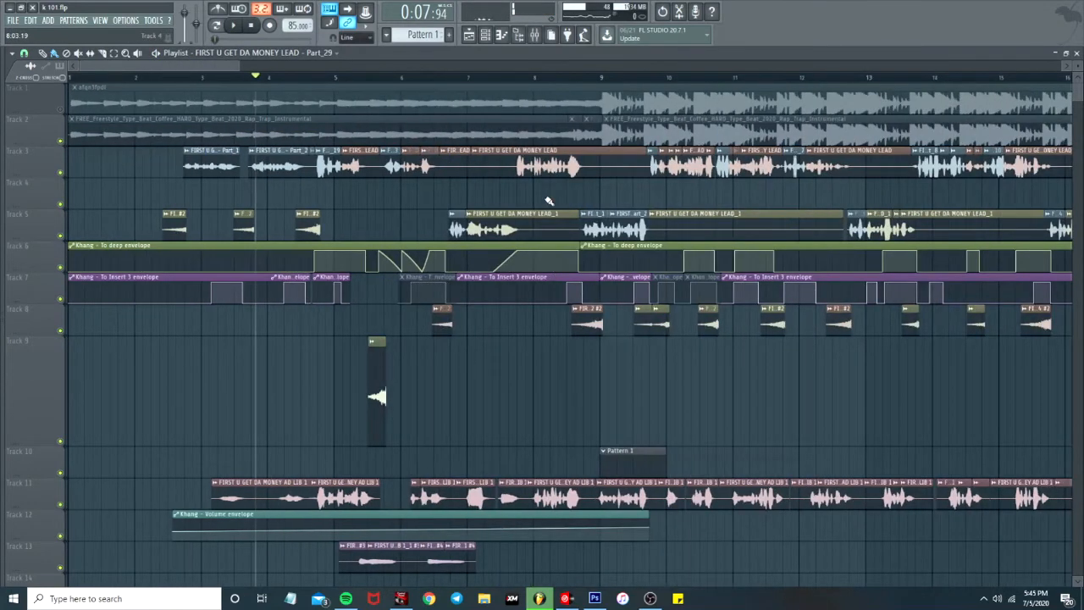
{"action": "left_click", "coordinate": [361, 76]}
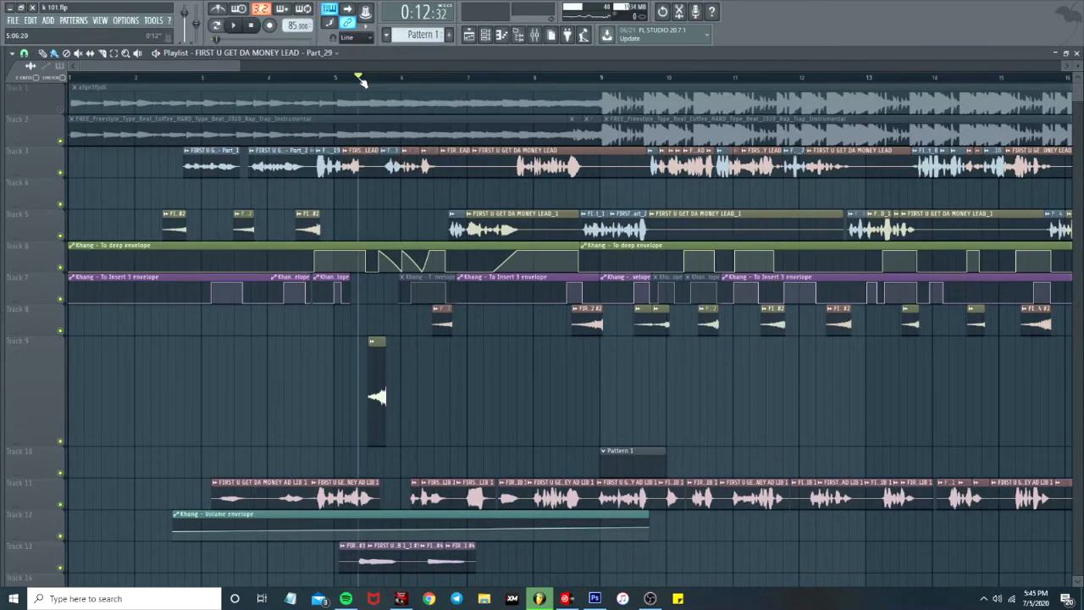
{"action": "scroll", "coordinate": [356, 203], "scroll_direction": "up", "scroll_amount": 4}
{"action": "key", "text": "space"}
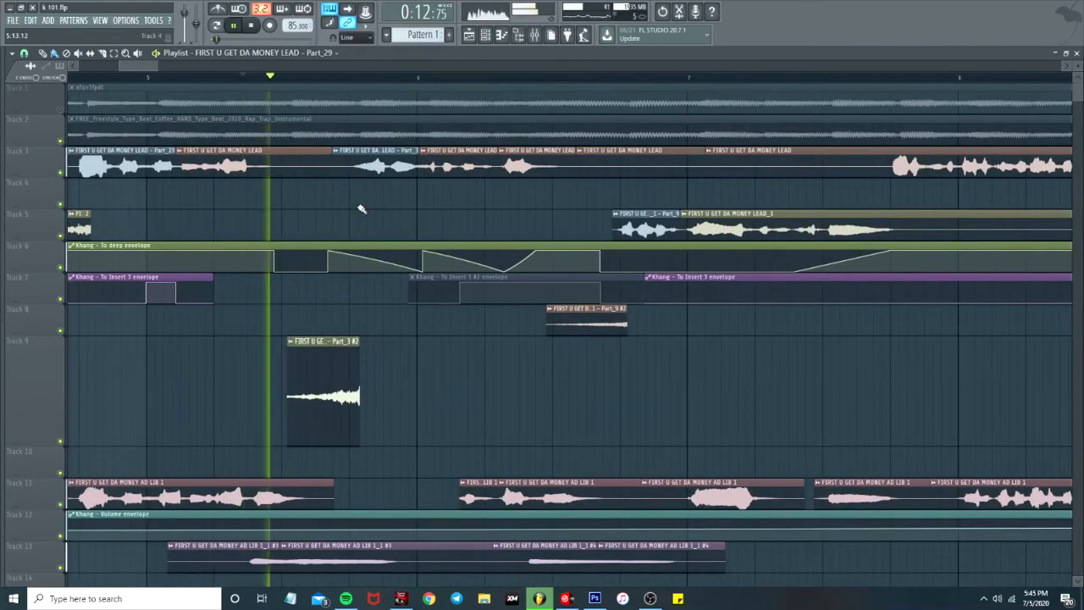
{"action": "scroll", "coordinate": [345, 203], "scroll_direction": "down", "scroll_amount": 4}
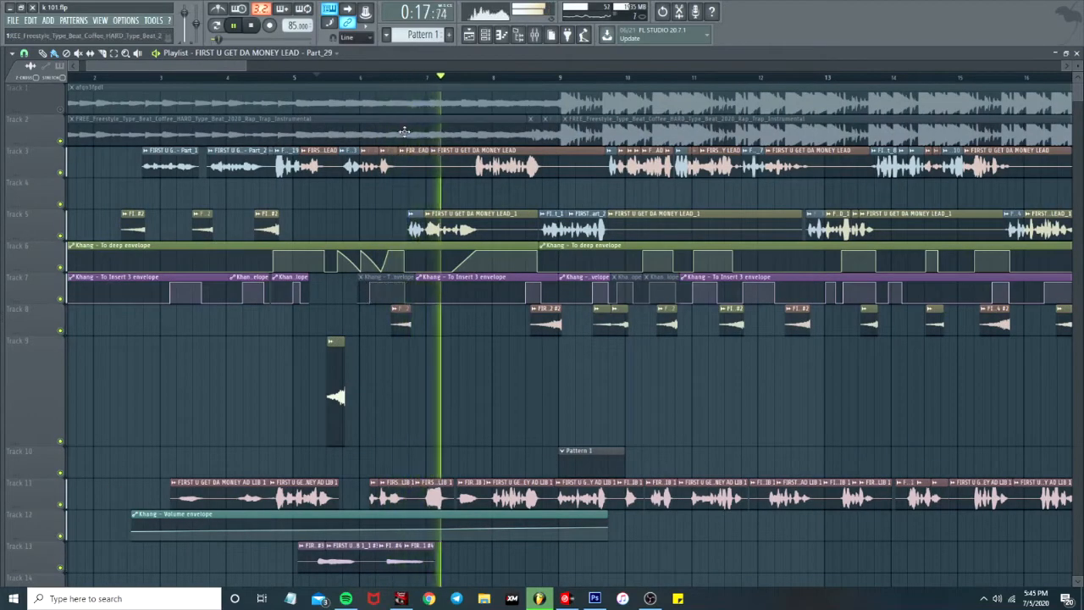
{"action": "key", "text": "space"}
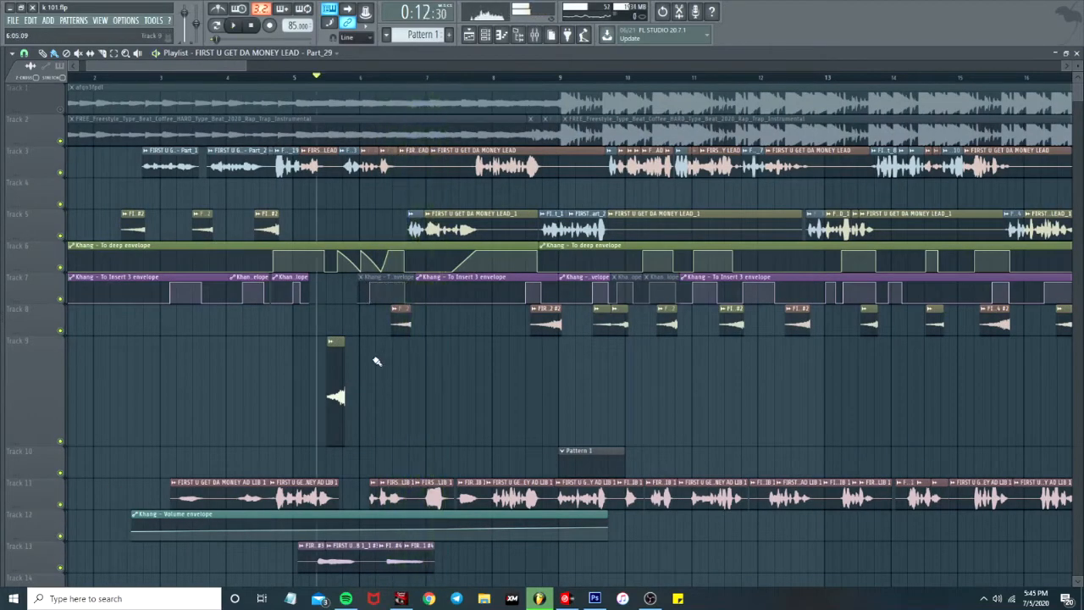
Audition the vocals and the reversed clip on track 8 leading into bar 9, starting just before bar 8.
{"action": "scroll", "coordinate": [624, 367], "scroll_direction": "up", "scroll_amount": 1}
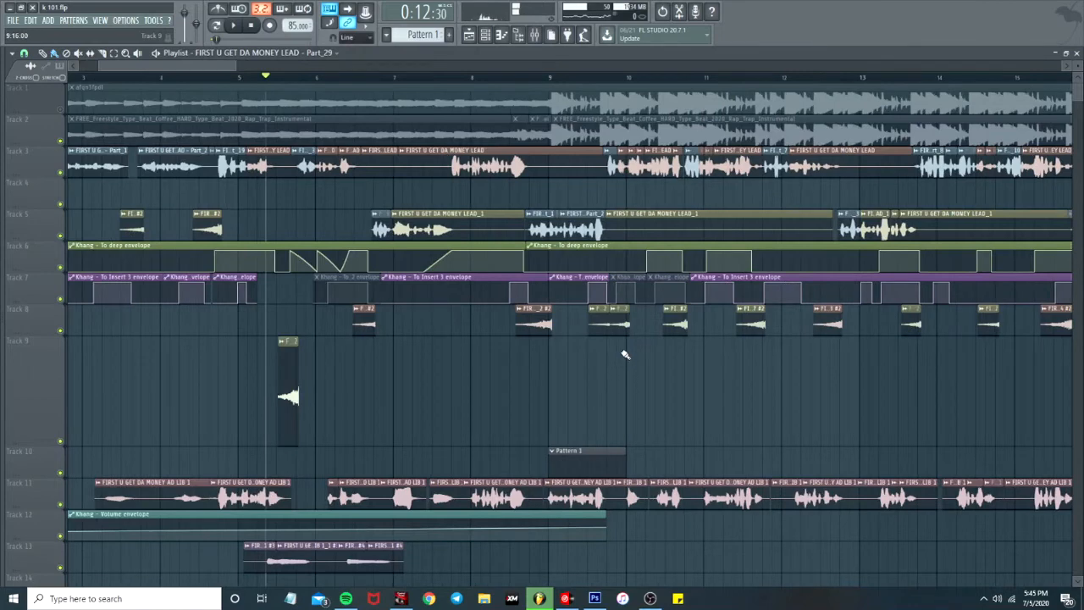
{"action": "left_click", "coordinate": [465, 78]}
{"action": "key", "text": "space"}
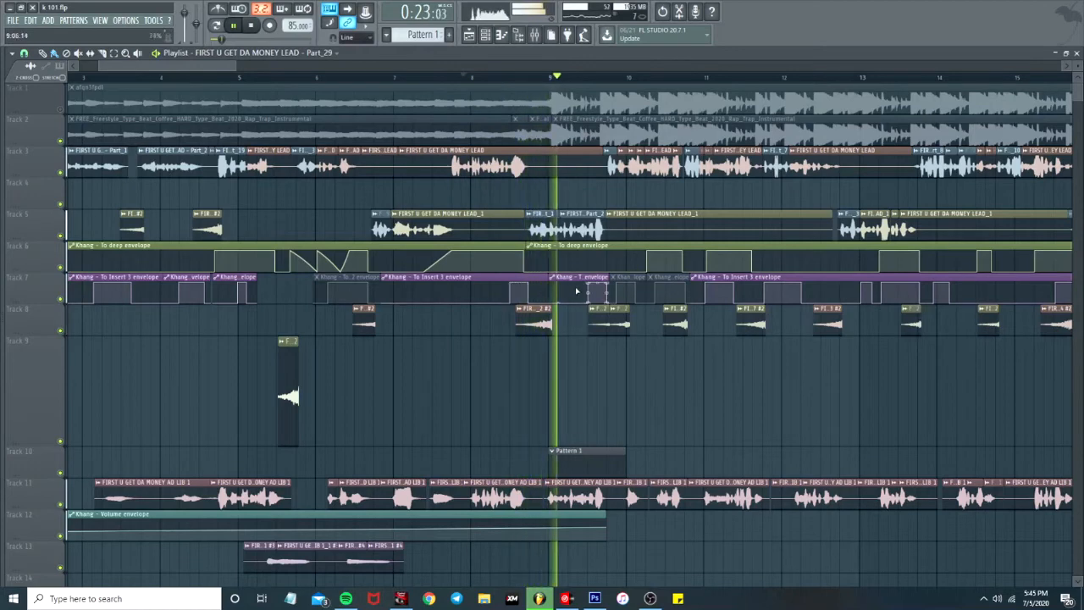
{"action": "key", "text": "space"}
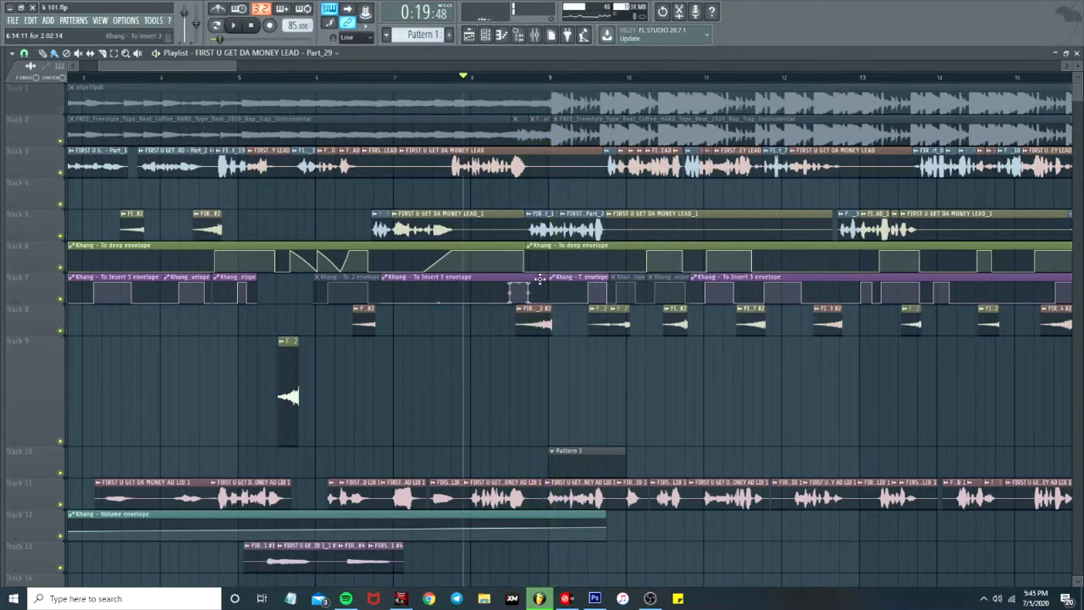
Unmute playlist track 1 to bring the beat back in.
{"action": "scroll", "coordinate": [671, 353], "scroll_direction": "down", "scroll_amount": 8}
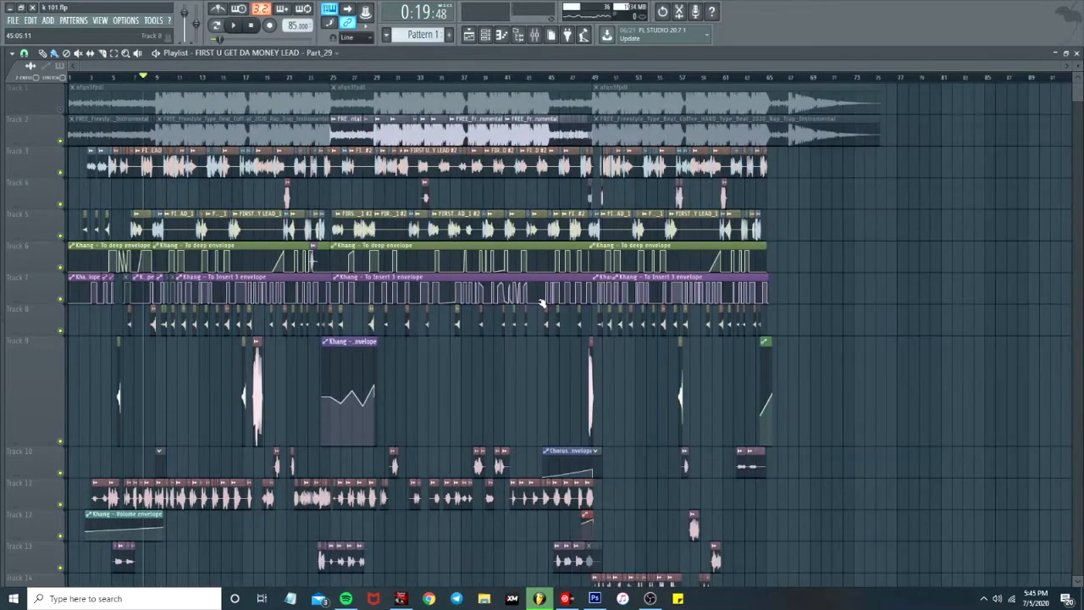
{"action": "scroll", "coordinate": [298, 215], "scroll_direction": "up", "scroll_amount": 5}
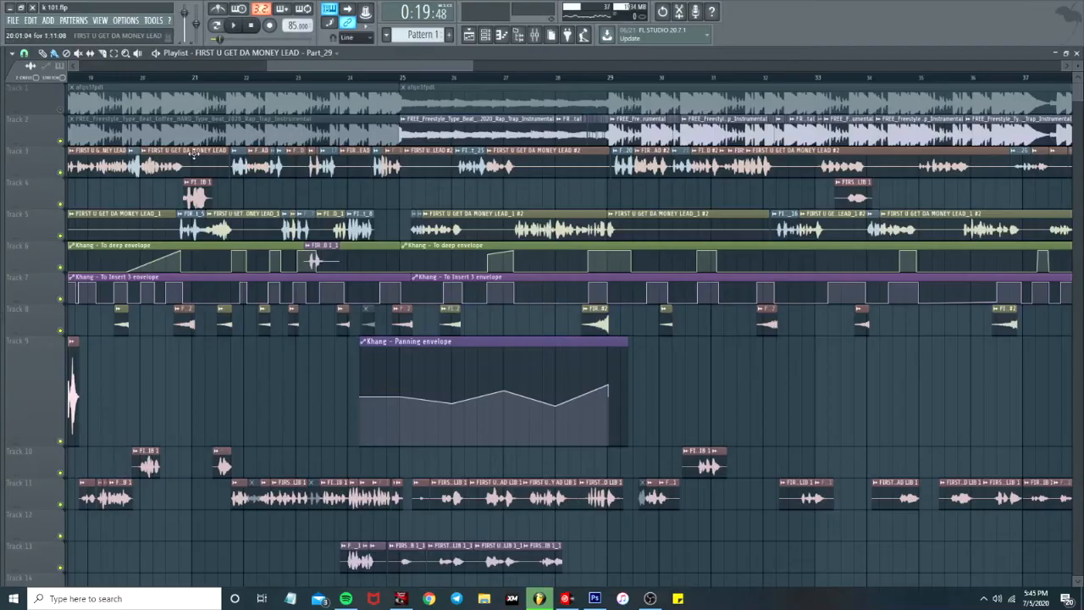
{"action": "left_click", "coordinate": [59, 110]}
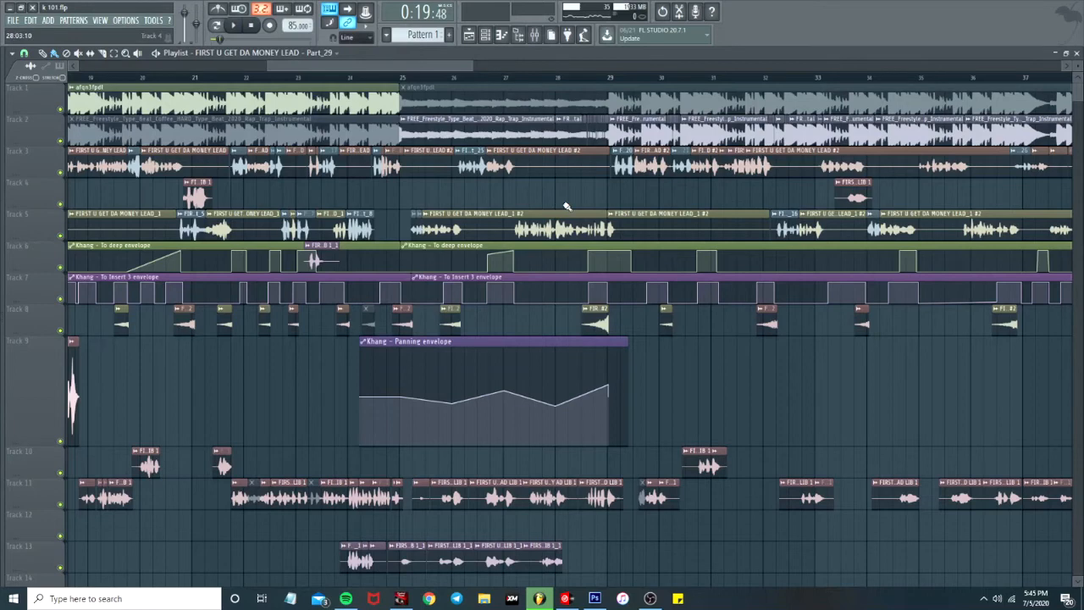
Audition the chopped beat on track 2 and the vocals across the transition into bar 29.
{"action": "scroll", "coordinate": [567, 206], "scroll_direction": "up", "scroll_amount": 1}
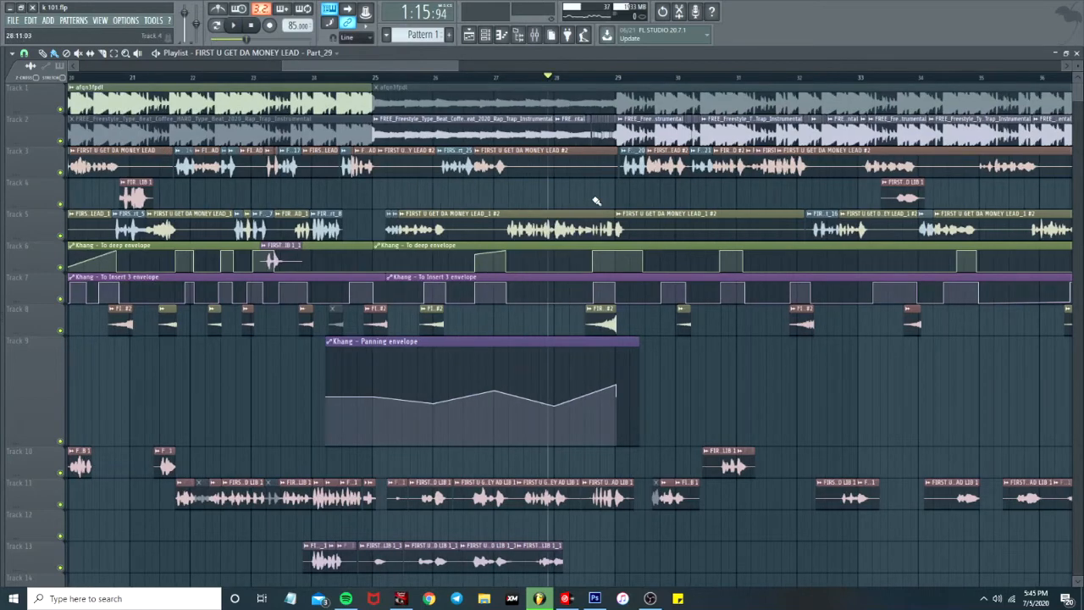
{"action": "scroll", "coordinate": [597, 198], "scroll_direction": "up", "scroll_amount": 4}
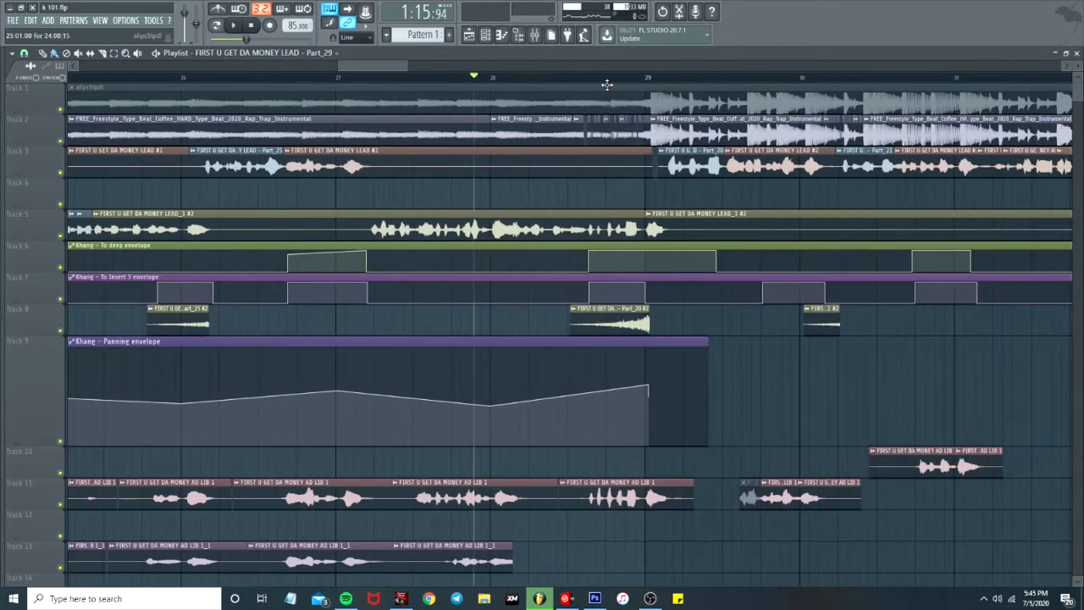
{"action": "key", "text": "space"}
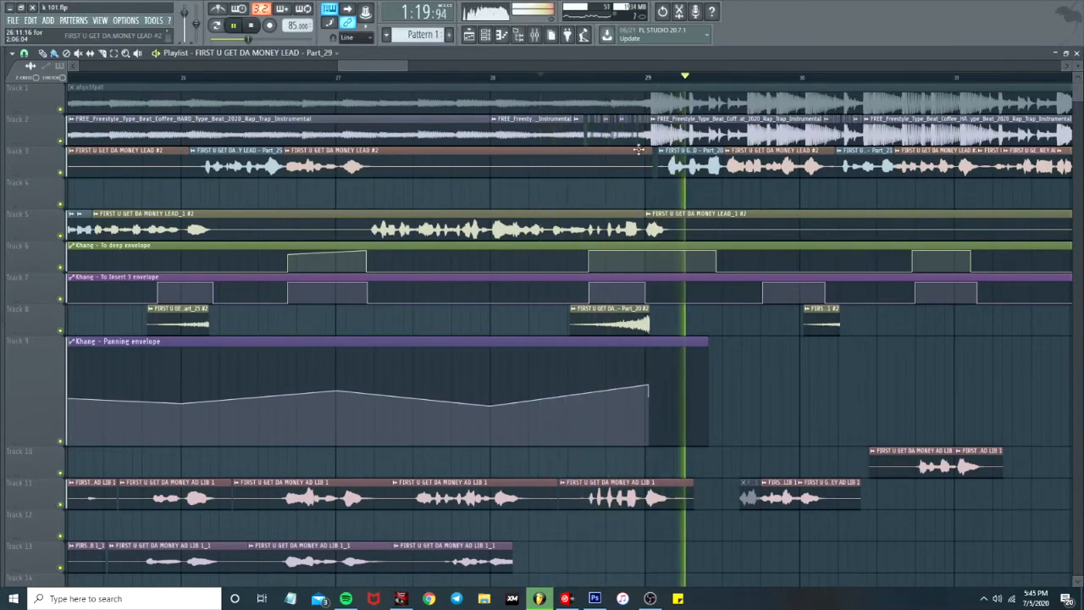
{"action": "scroll", "coordinate": [539, 139], "scroll_direction": "down", "scroll_amount": 5}
{"action": "key", "text": "space"}
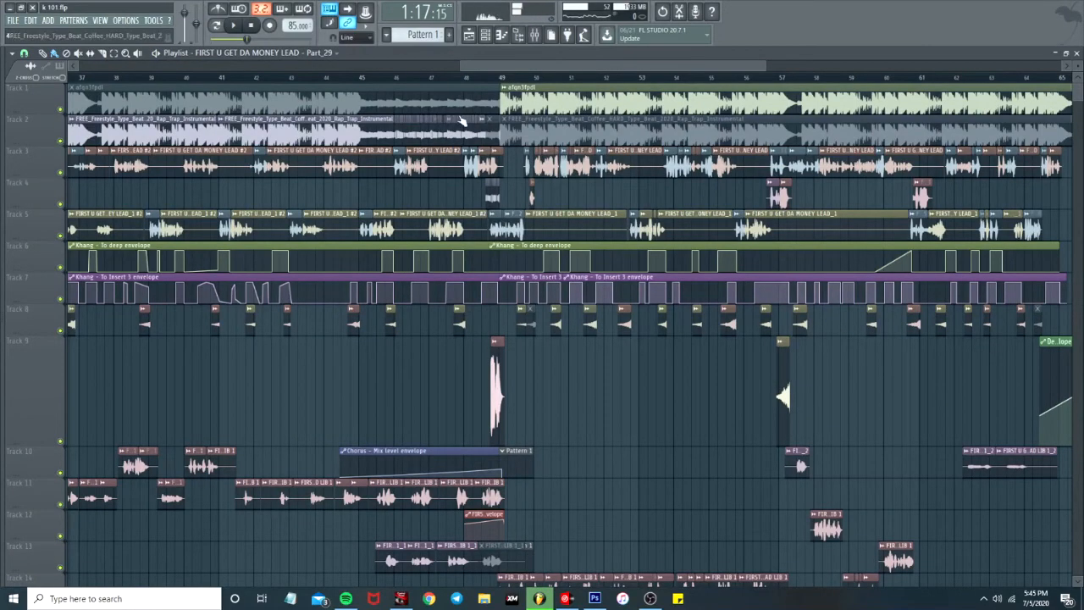
Audition the chopped beat, vocals and track 9 swell across the transition into bar 49.
{"action": "scroll", "coordinate": [463, 118], "scroll_direction": "up", "scroll_amount": 3}
{"action": "key", "text": "space"}
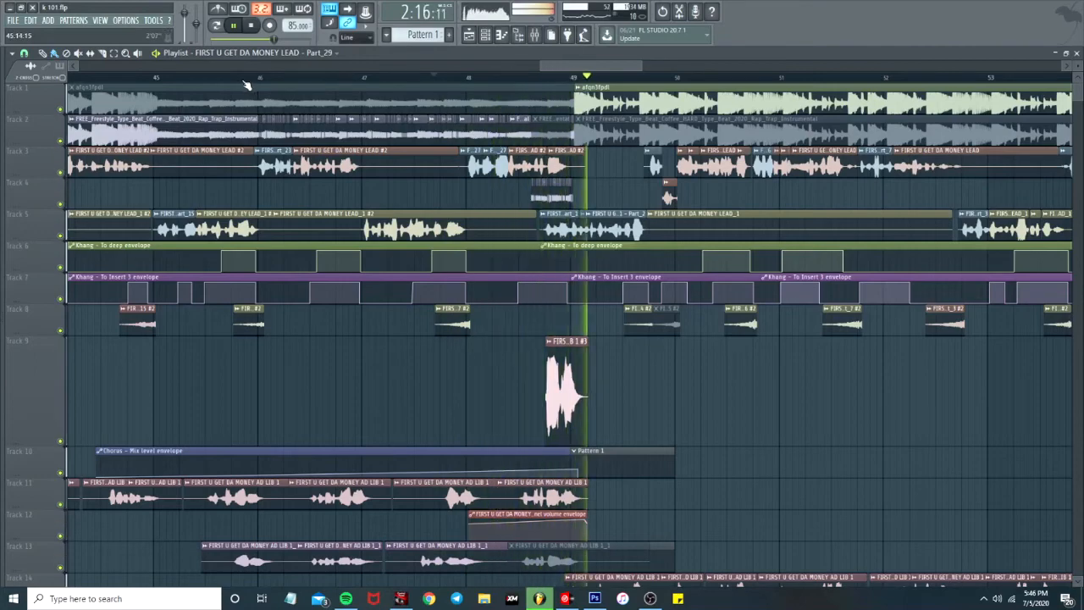
{"action": "scroll", "coordinate": [246, 85], "scroll_direction": "down", "scroll_amount": 6}
{"action": "scroll", "coordinate": [543, 212], "scroll_direction": "down", "scroll_amount": 1}
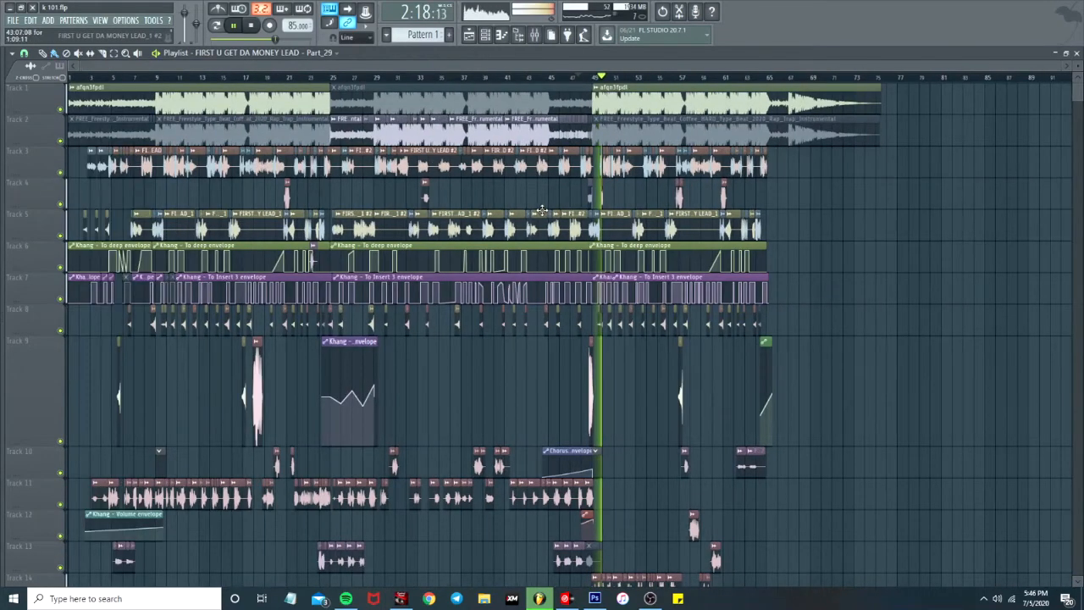
Stop playback and inspect the high boost and low-mid cut bands of the FabFilter Pro-Q on the master channel.
{"action": "left_click", "coordinate": [534, 35]}
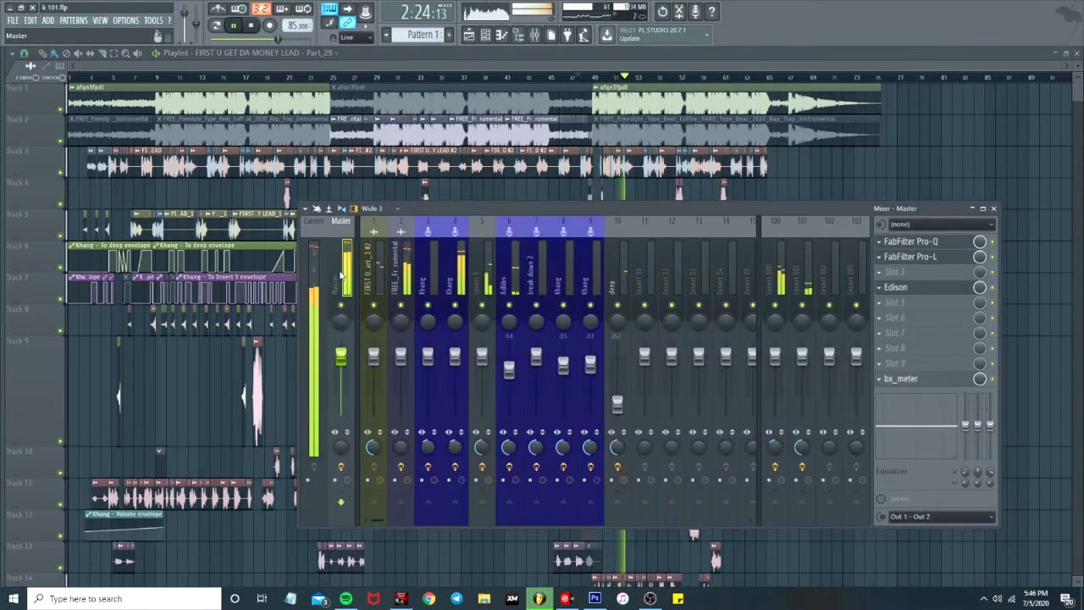
{"action": "key", "text": "space"}
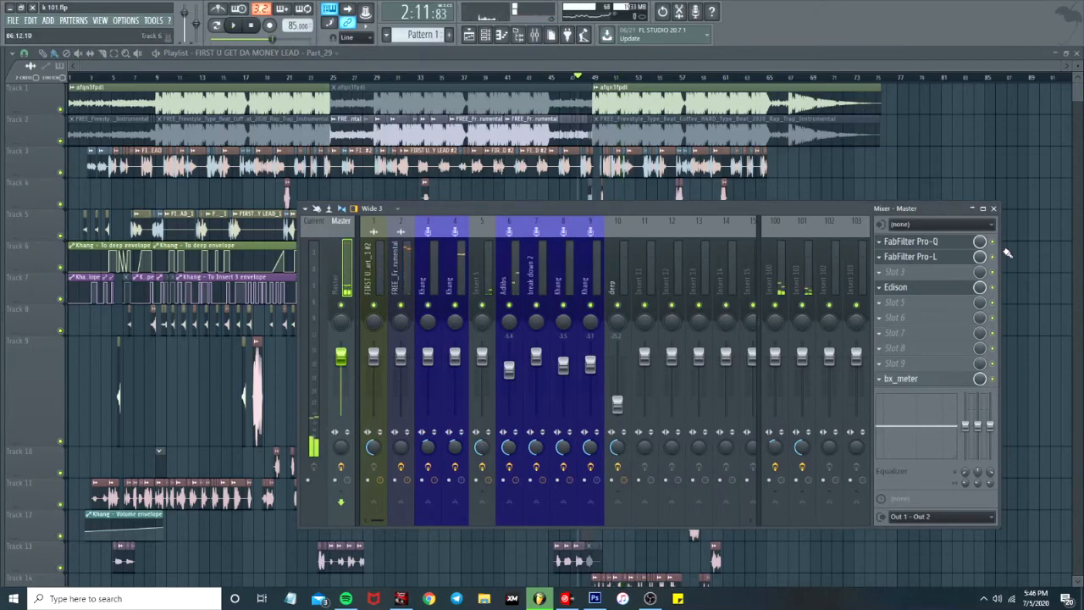
{"action": "left_click", "coordinate": [897, 242]}
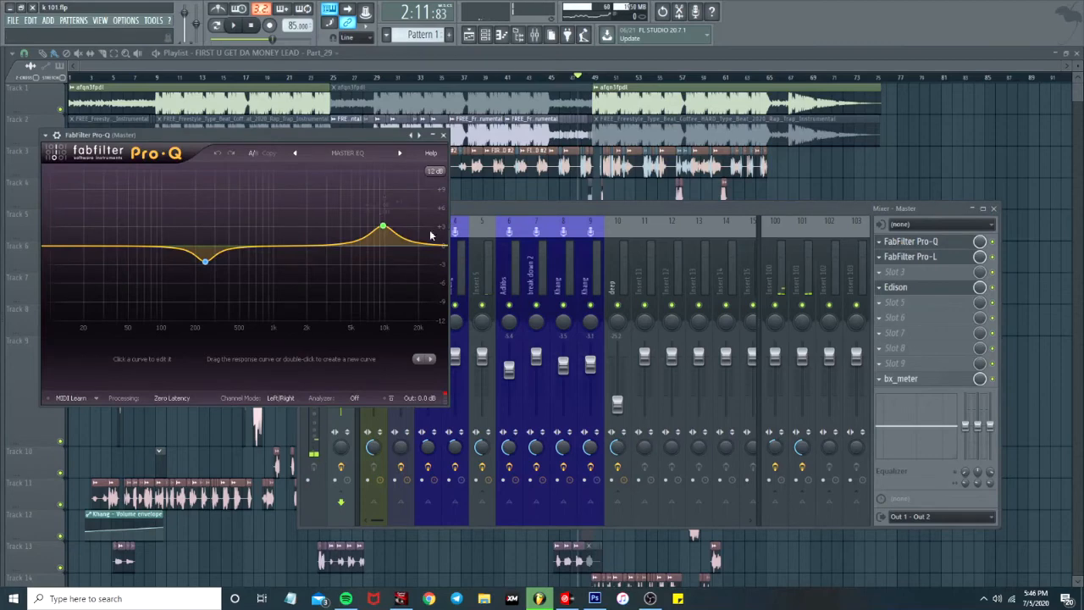
{"action": "mouse_move", "coordinate": [383, 231]}
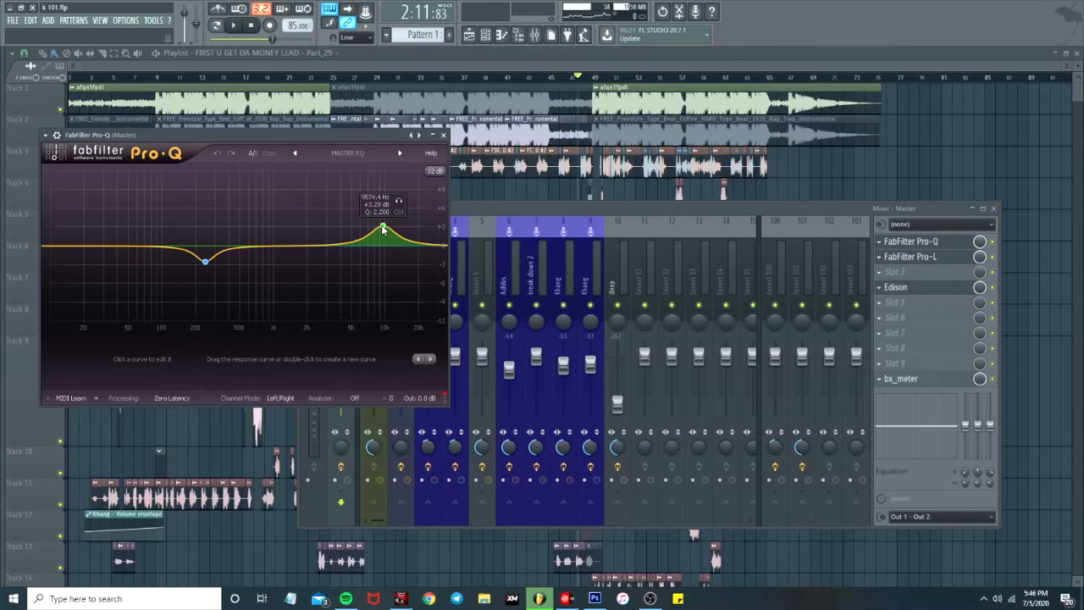
{"action": "mouse_move", "coordinate": [206, 263]}
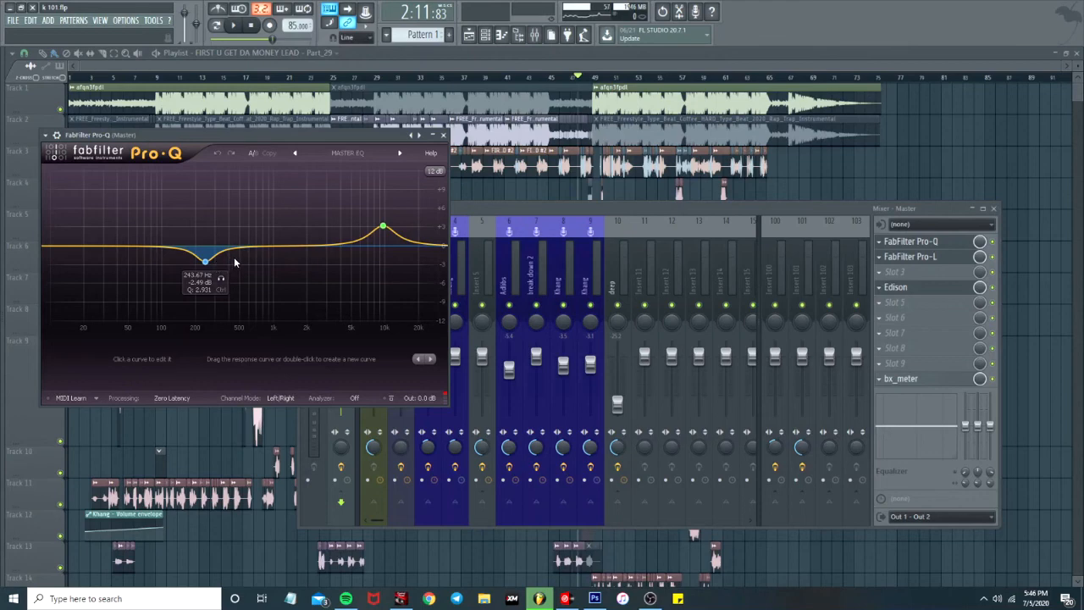
{"action": "left_click", "coordinate": [443, 135]}
Inspect the FabFilter Pro-L limiter on the master channel, and return to the playlist without the mixer.
{"action": "left_click", "coordinate": [952, 256]}
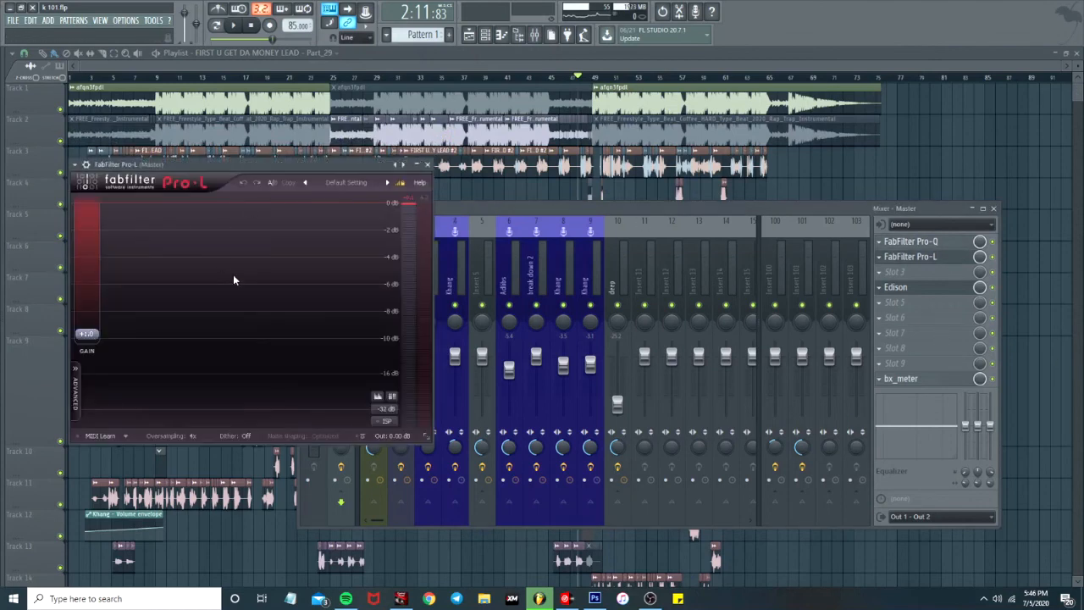
{"action": "left_click", "coordinate": [428, 165]}
{"action": "key", "text": "F9"}
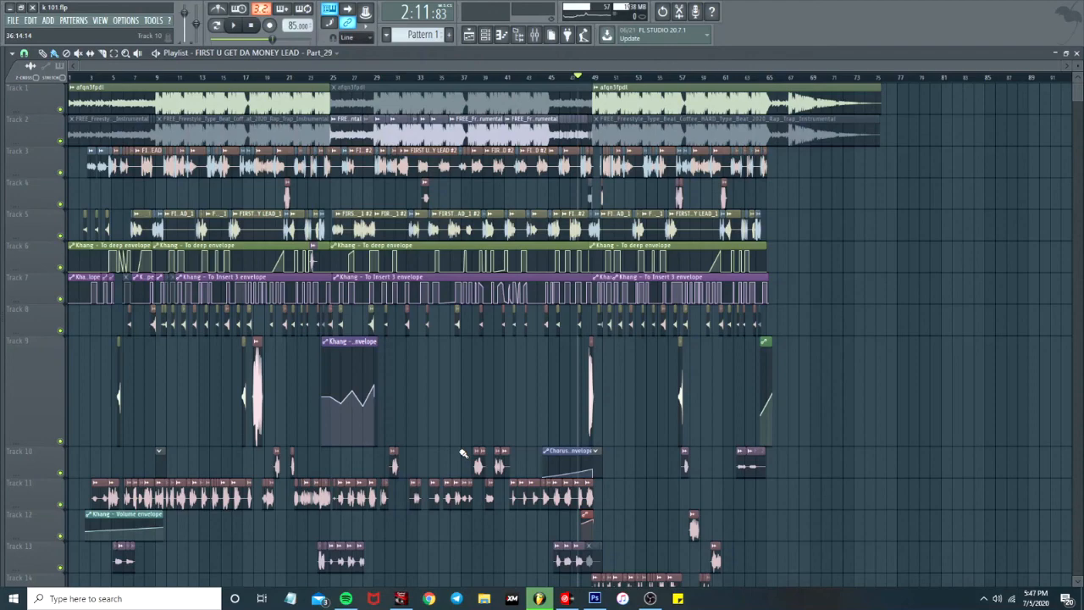
{"action": "left_click", "coordinate": [649, 598]}
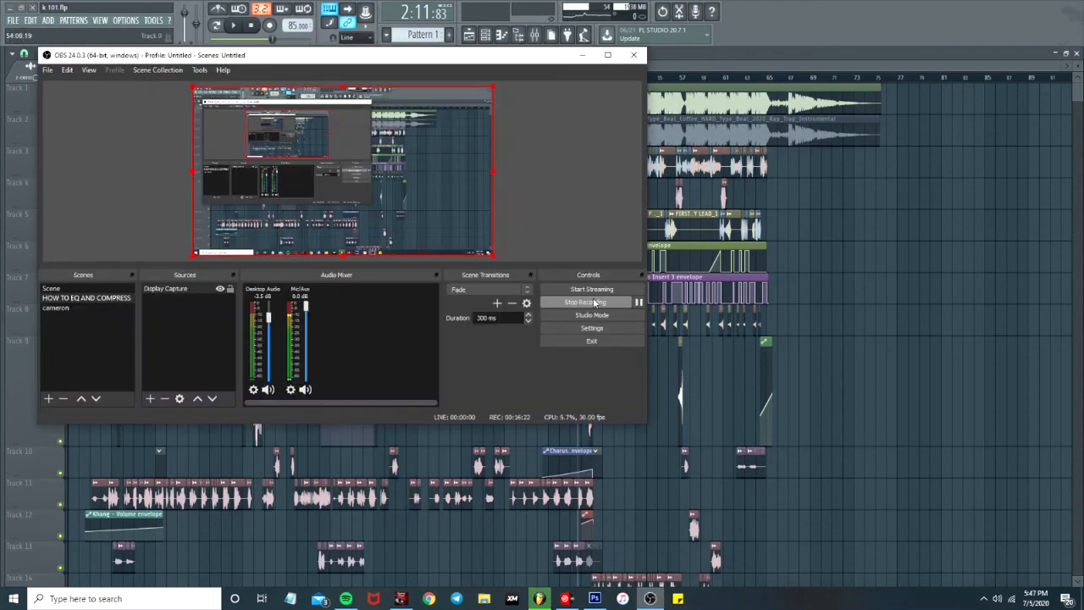